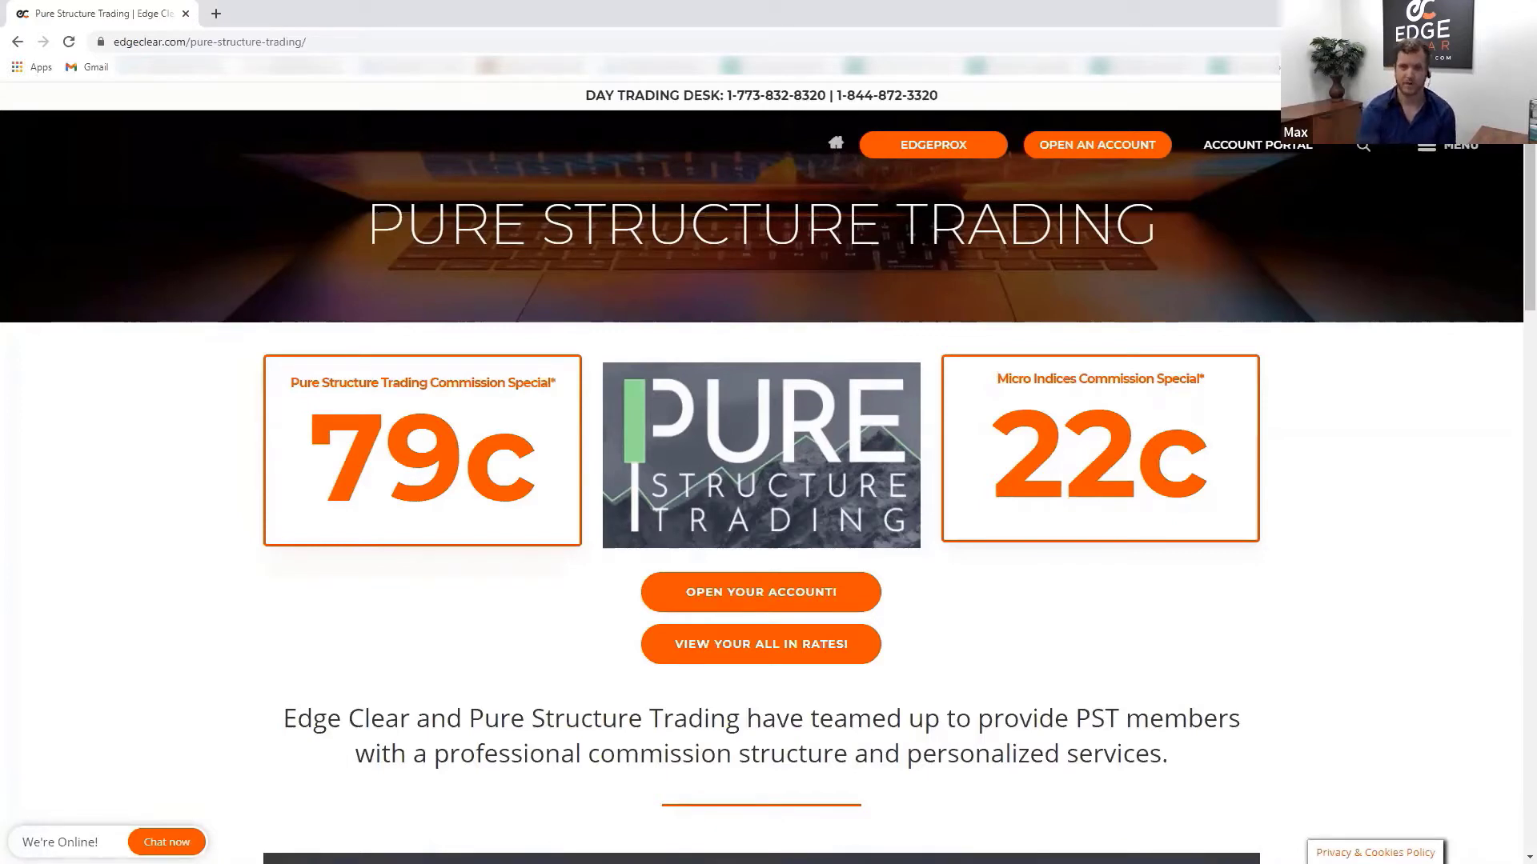
pyautogui.scroll(-1, 1194, 634)
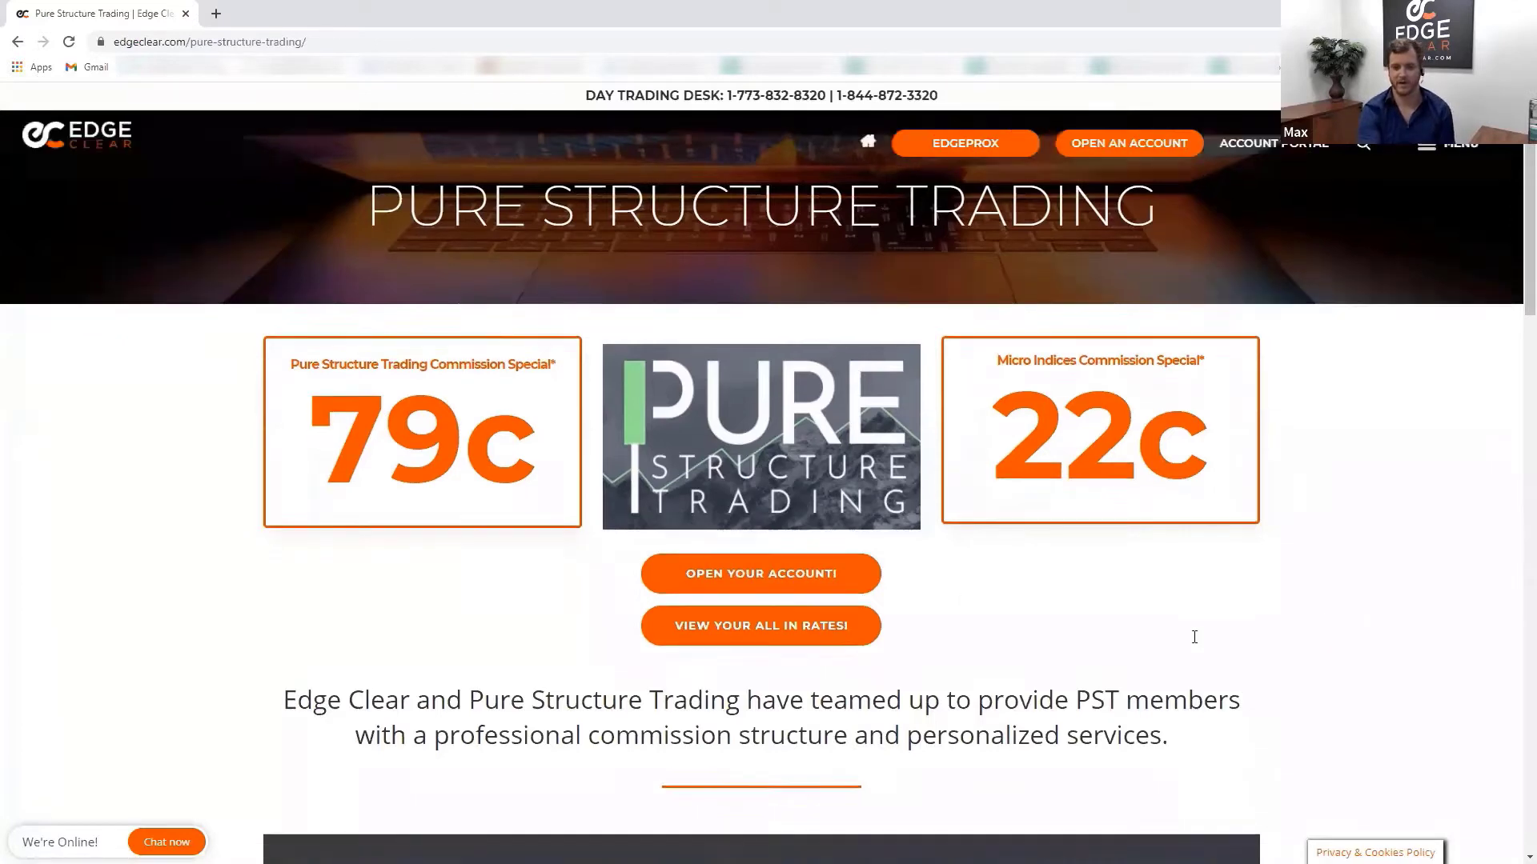
pyautogui.scroll(-2, 1327, 634)
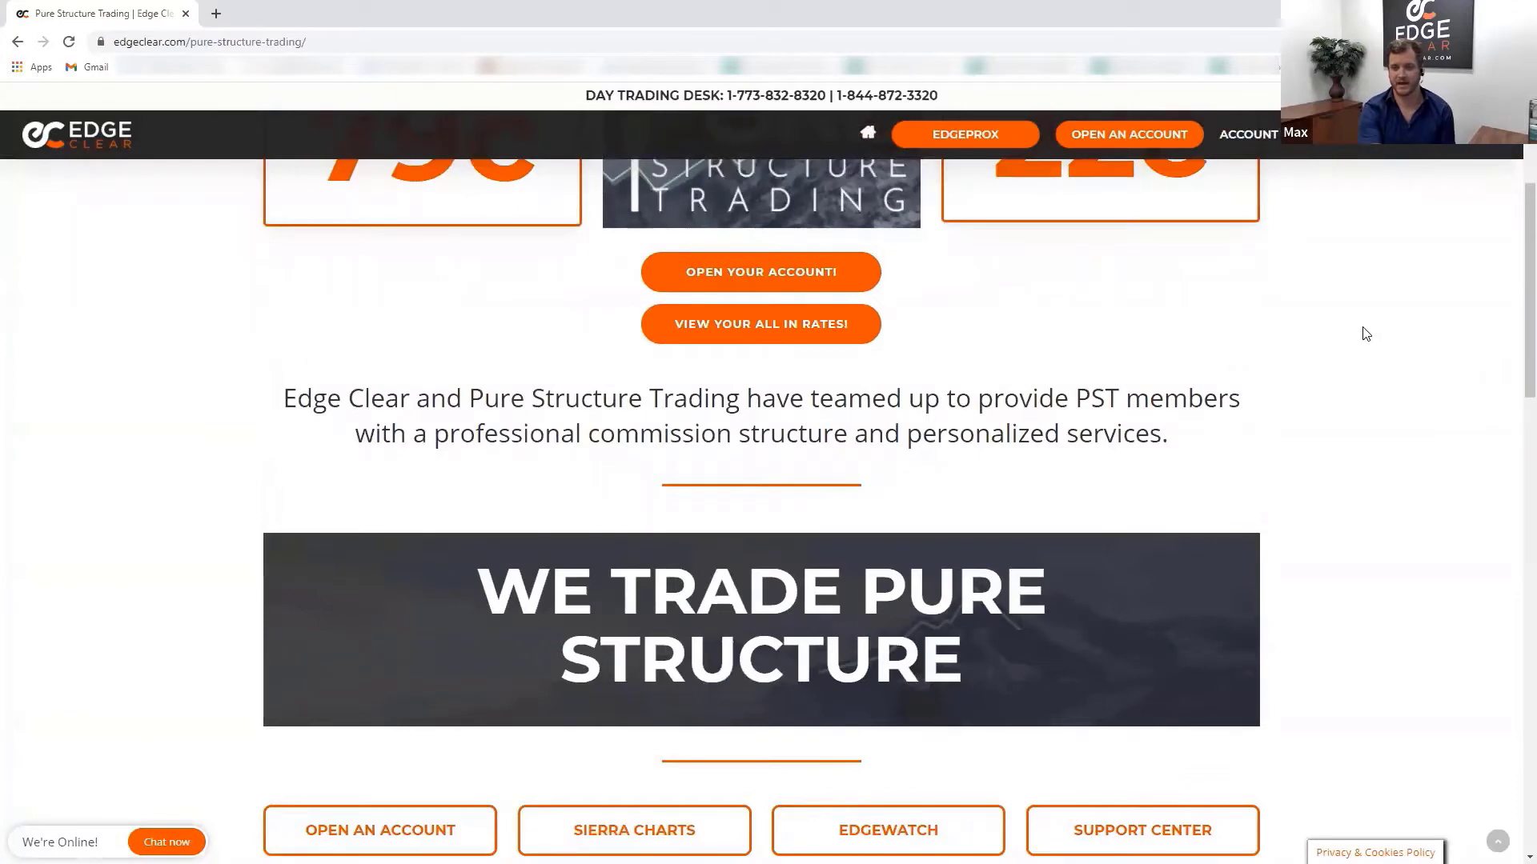
pyautogui.scroll(-1, 1366, 334)
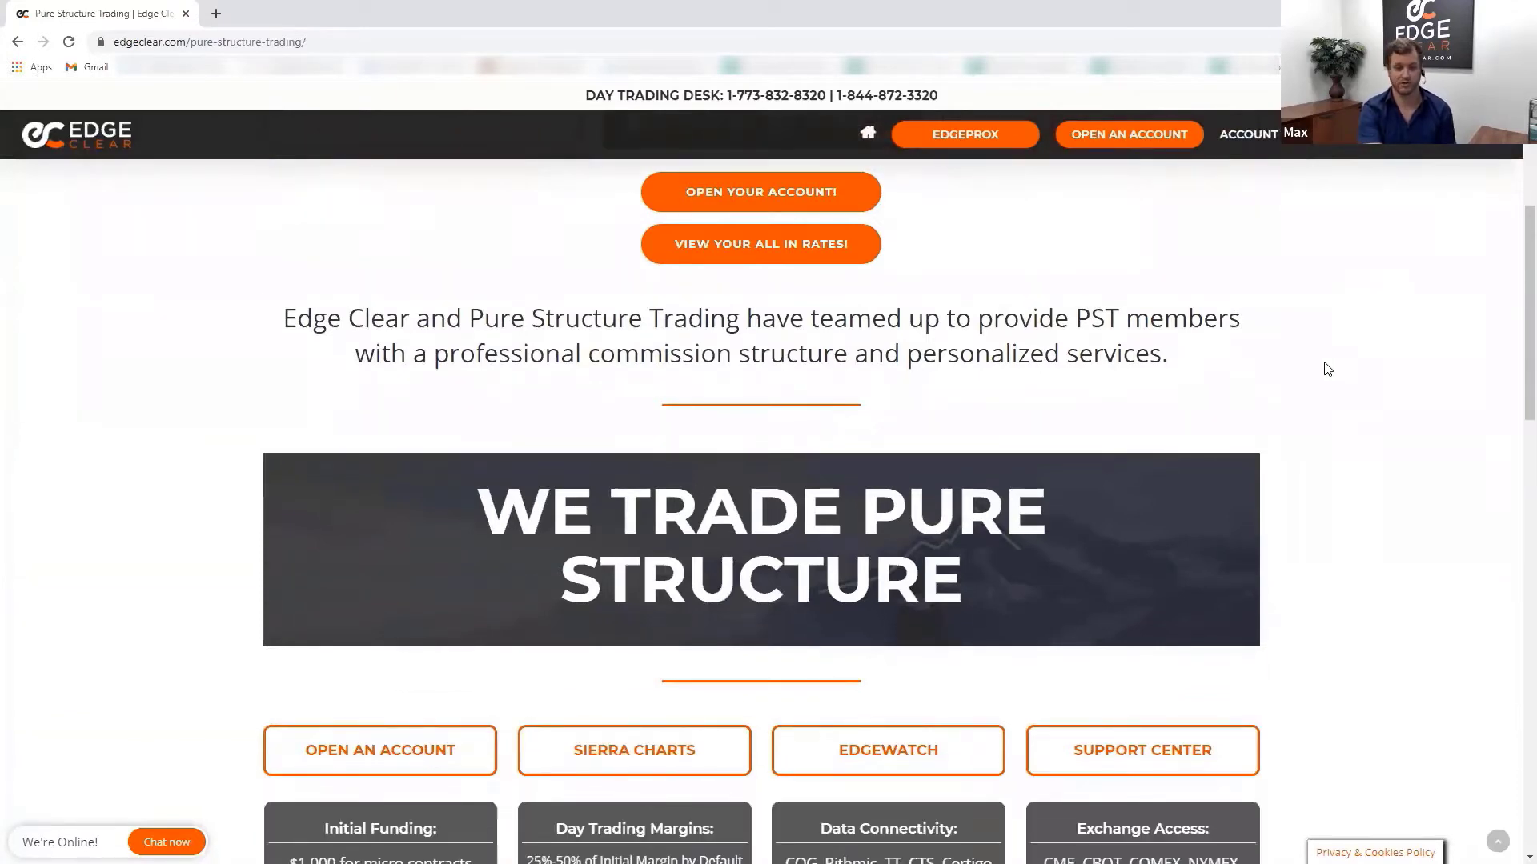
pyautogui.scroll(-2, 1322, 368)
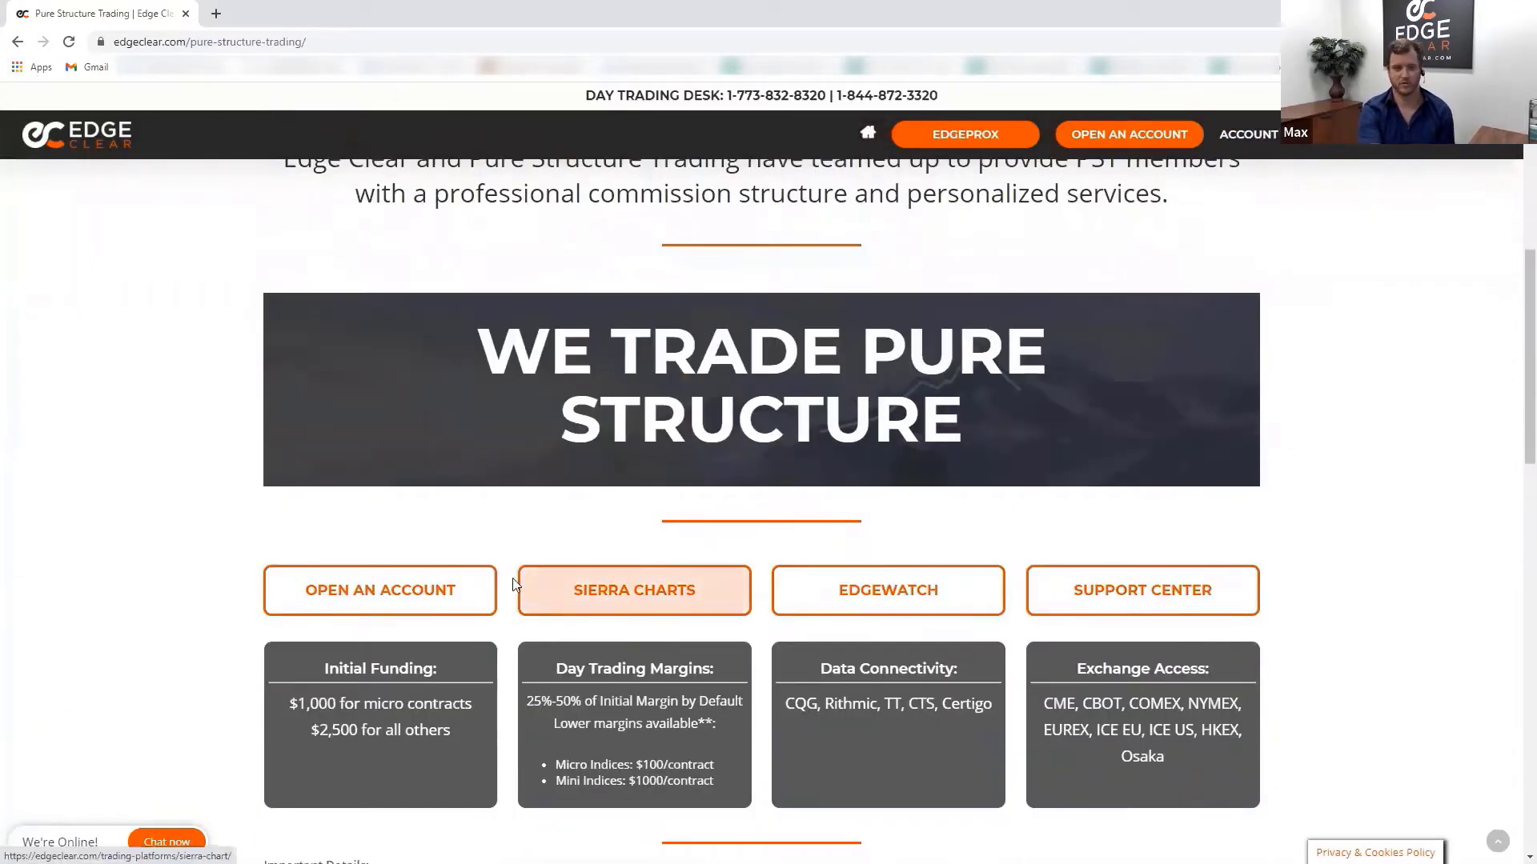
pyautogui.scroll(6, 588, 530)
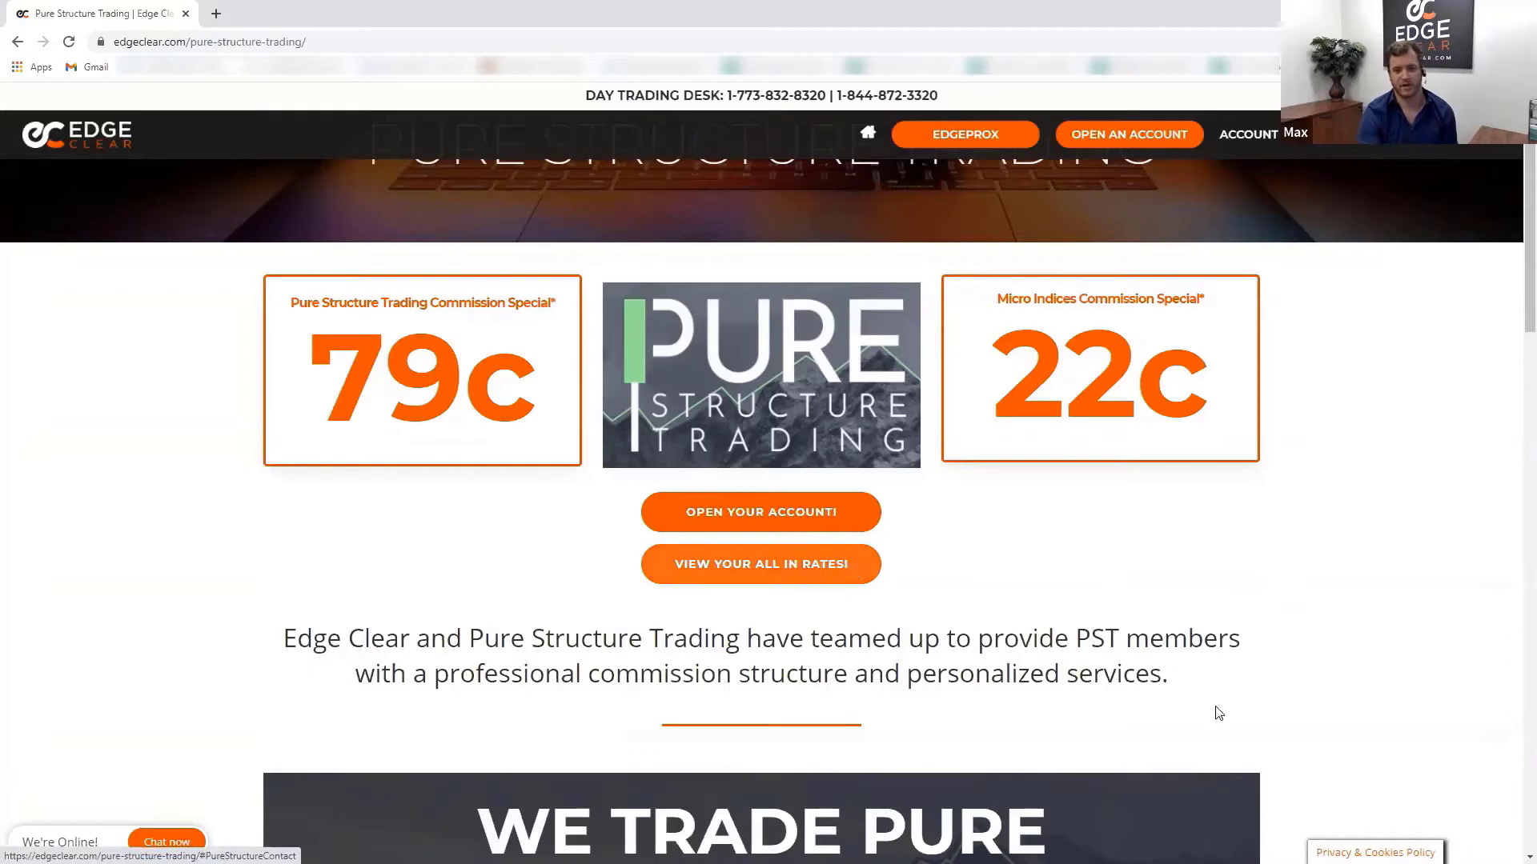
# - Jump to the all-in rates form and review the cost structure options, keeping $0.79 per contract
pyautogui.scroll(-1, 1242, 717)
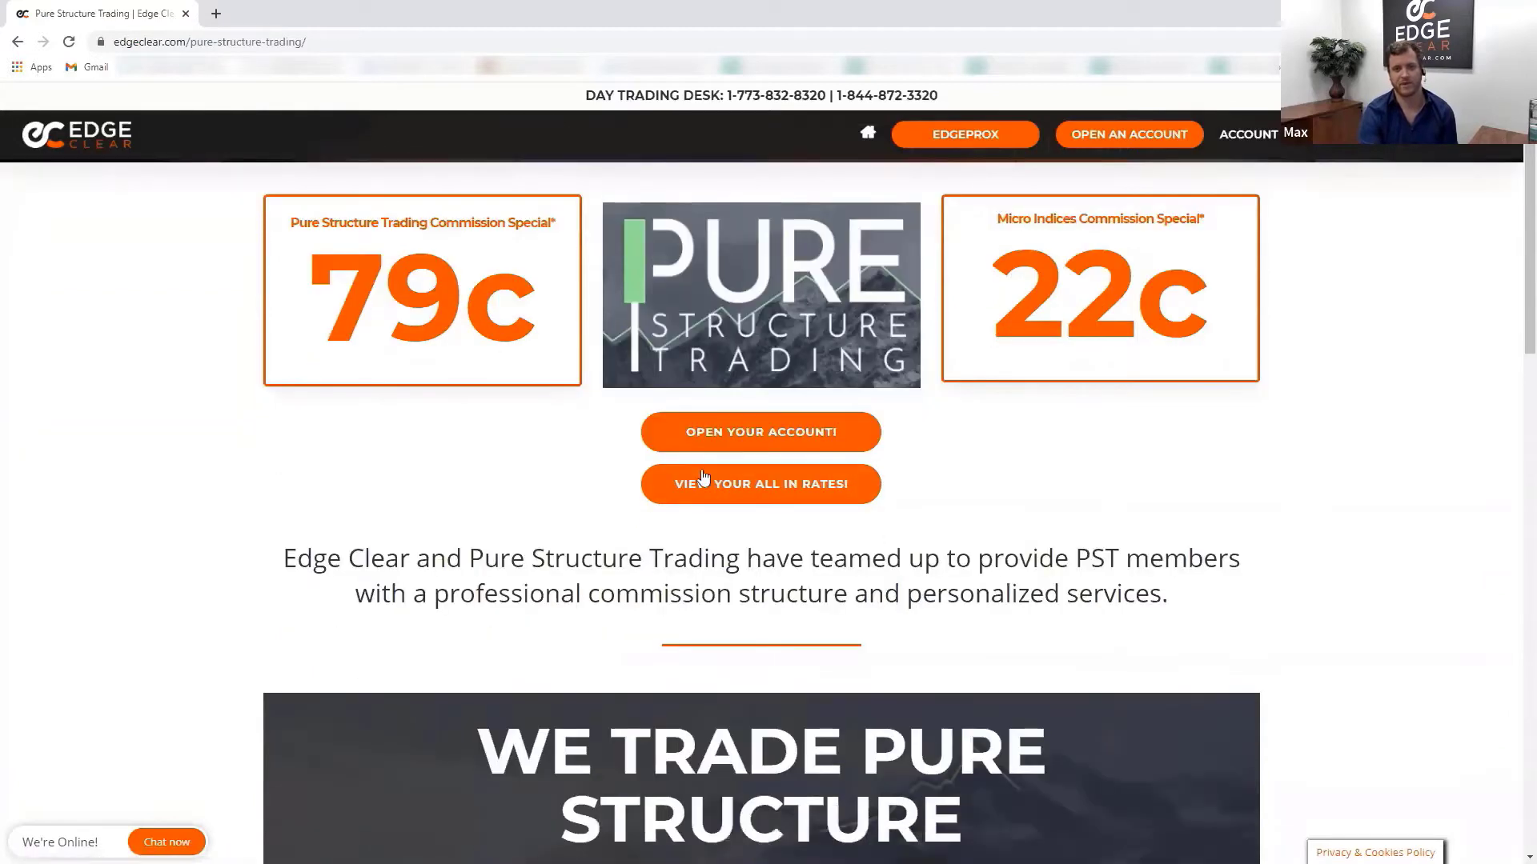
pyautogui.click(768, 485)
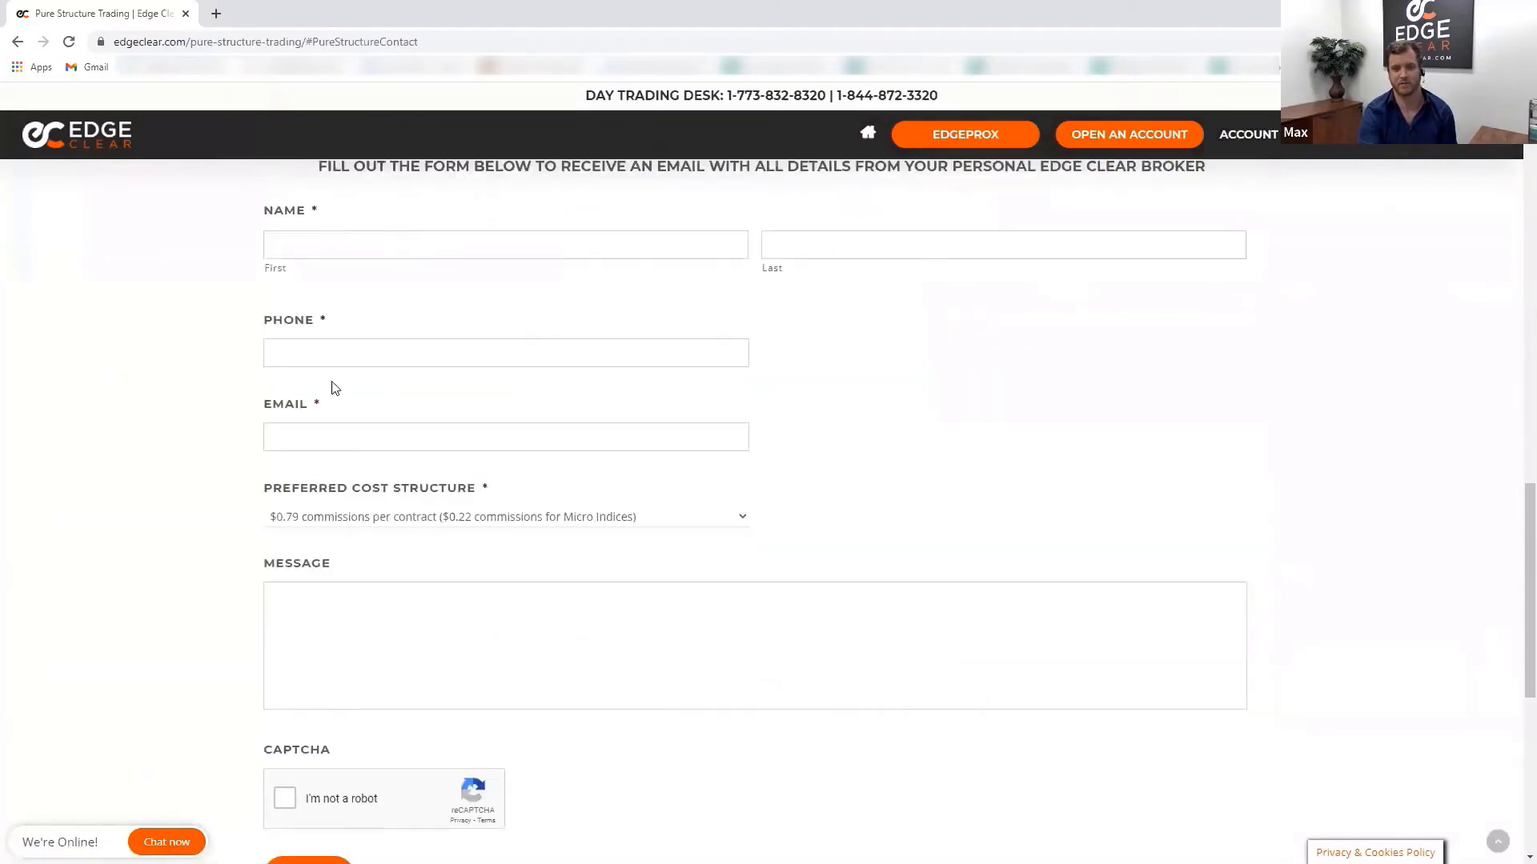
pyautogui.click(509, 518)
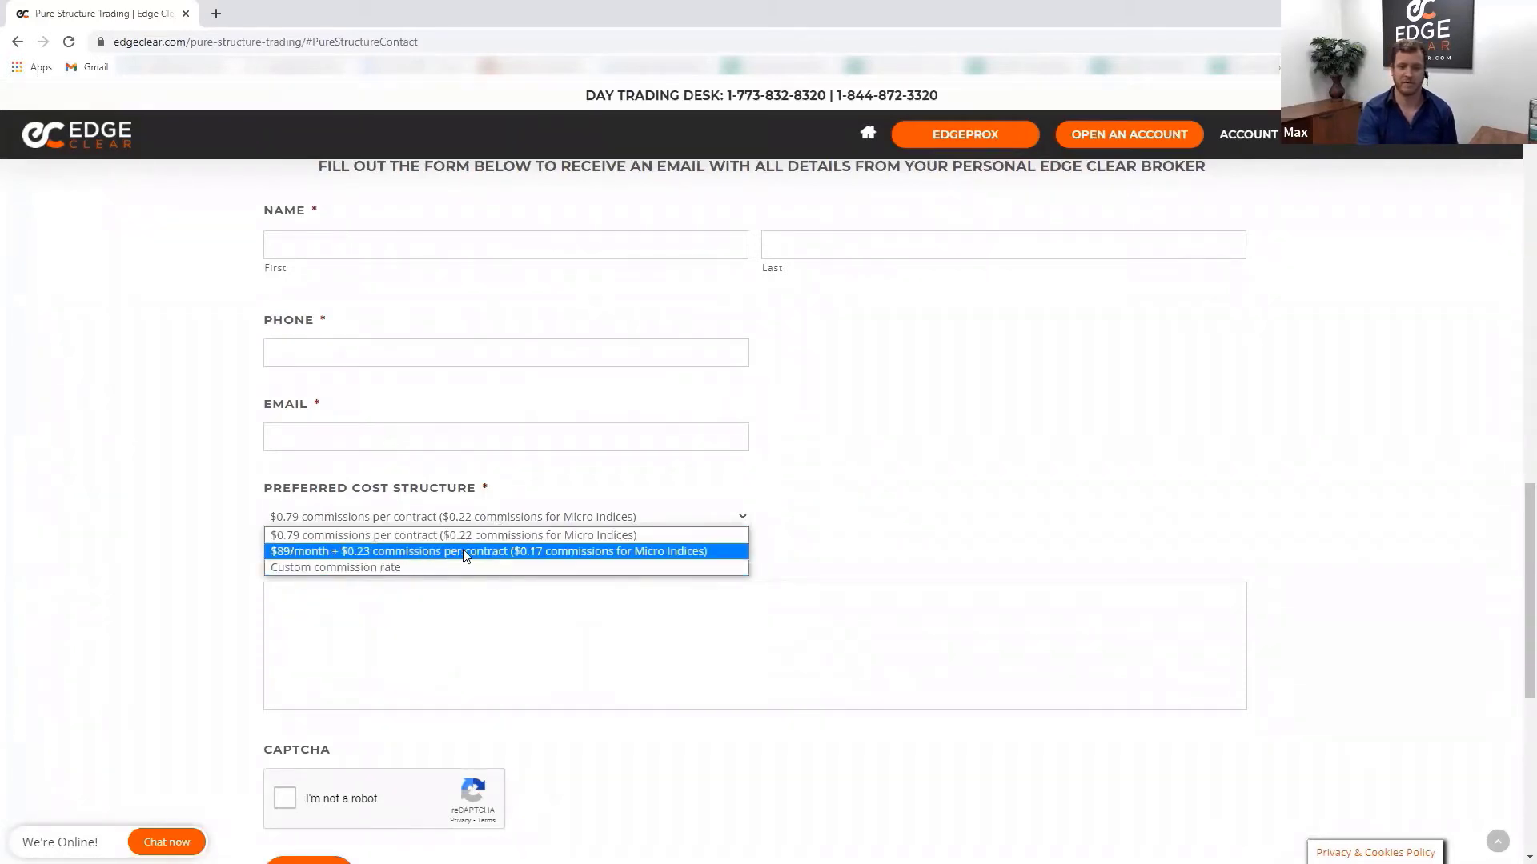
pyautogui.click(1005, 417)
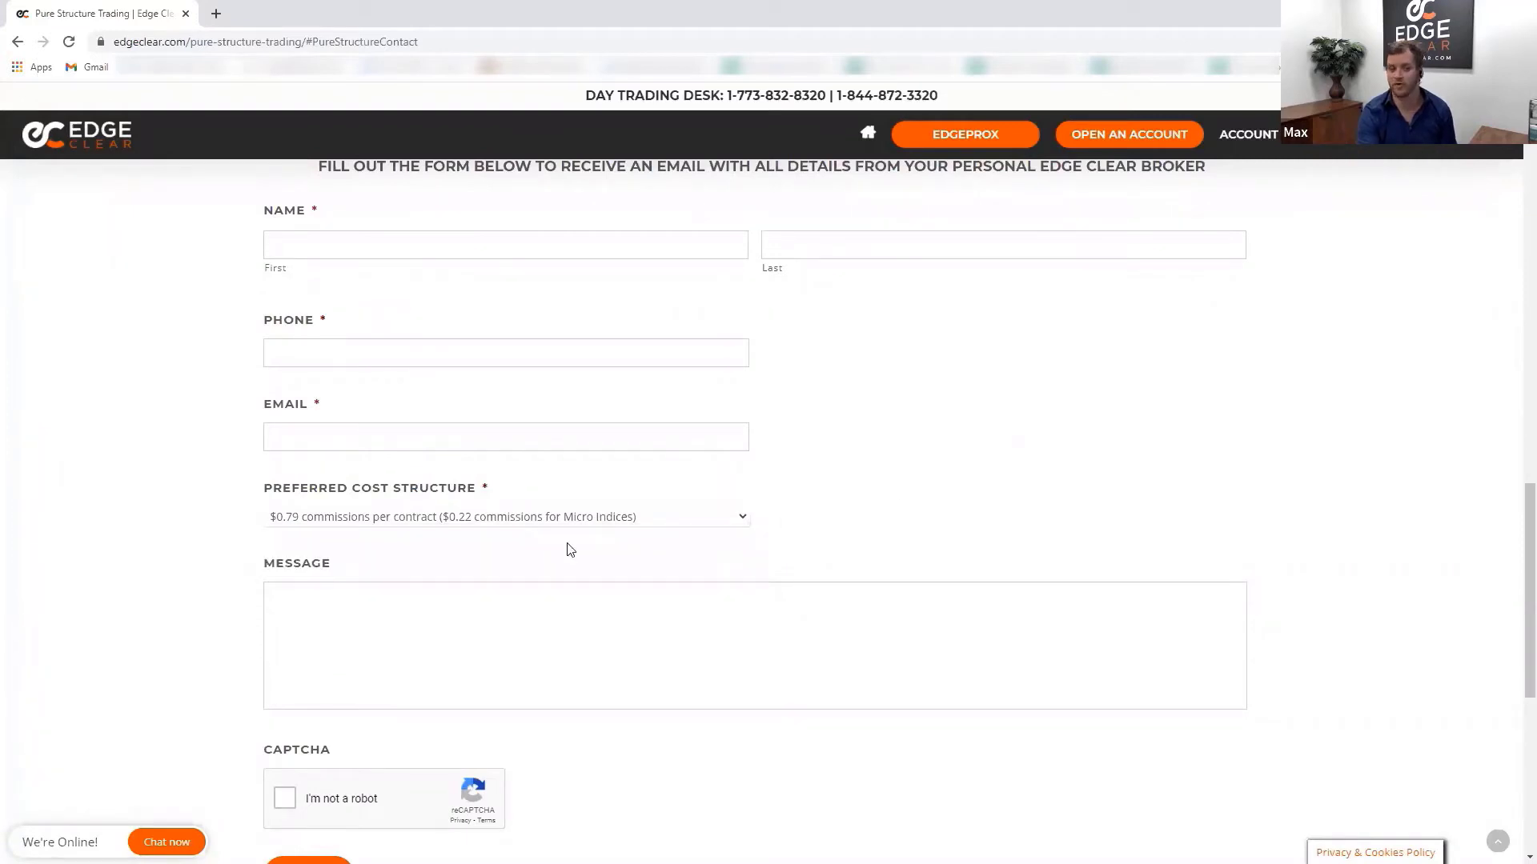
pyautogui.click(450, 513)
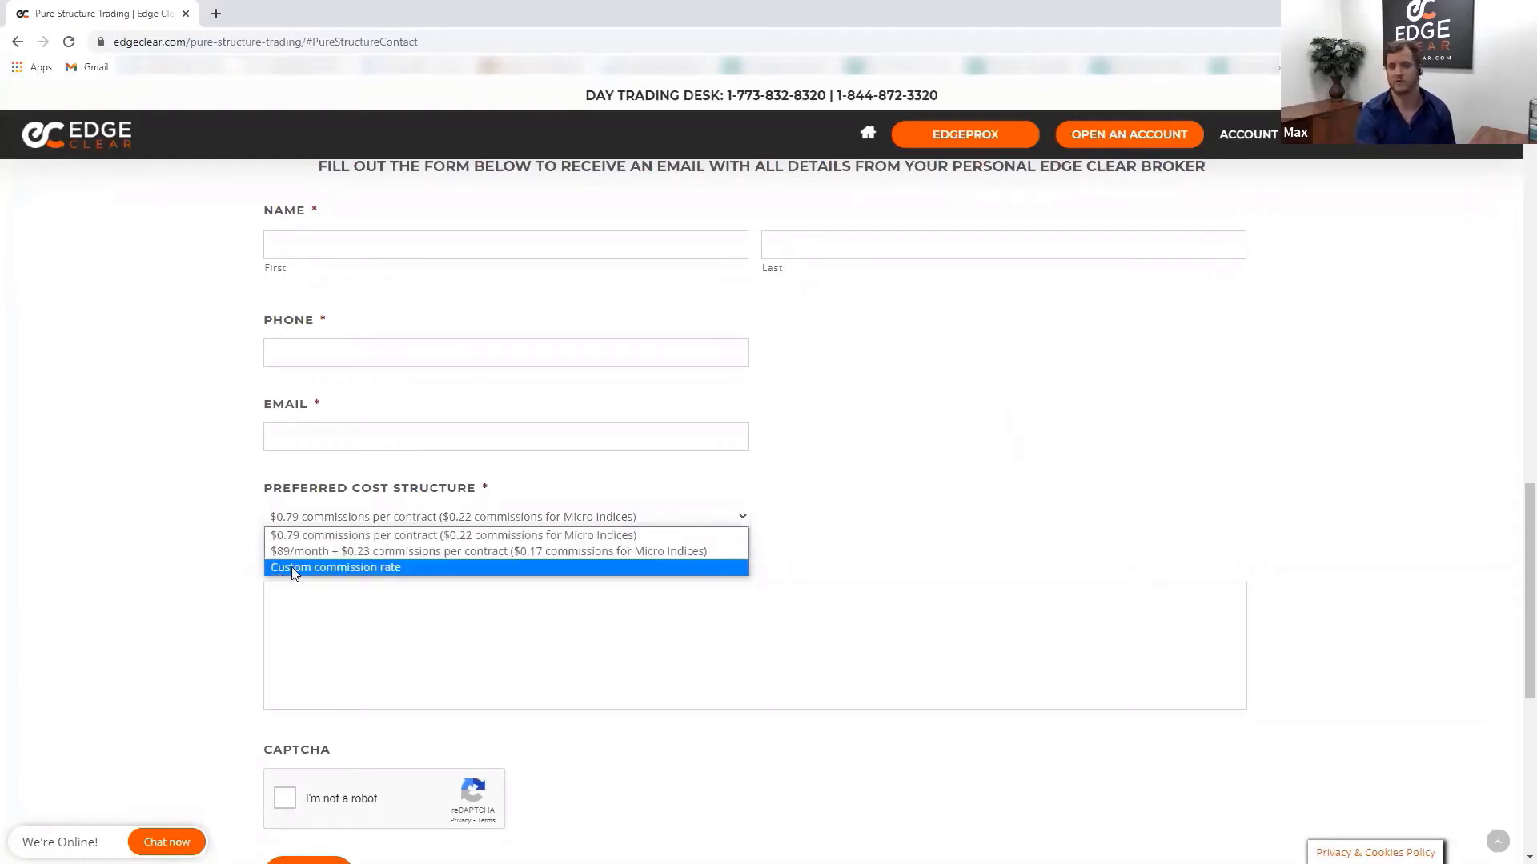
pyautogui.click(997, 523)
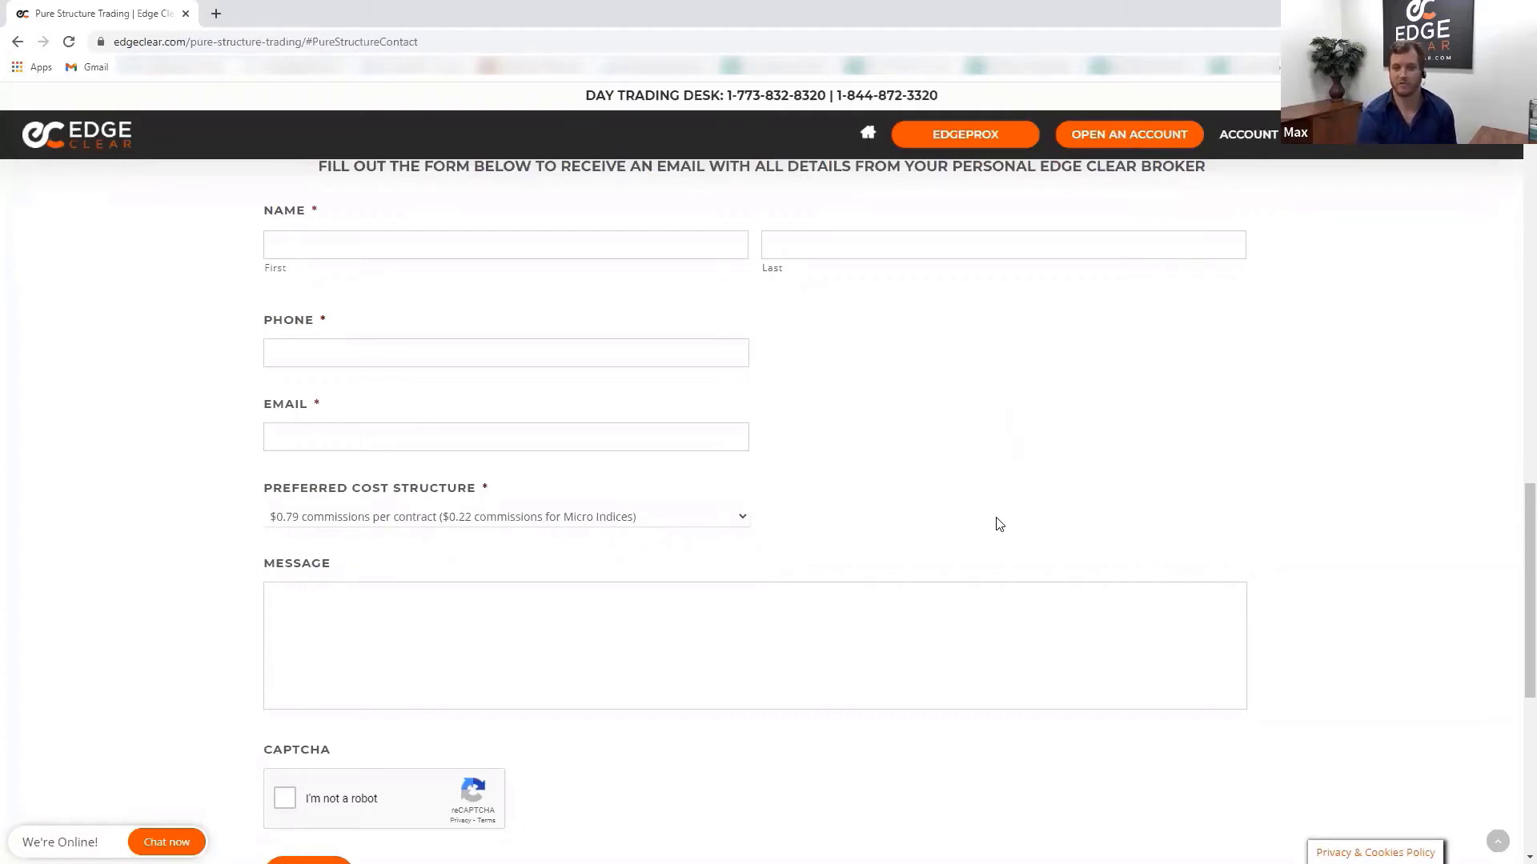
pyautogui.scroll(10, 1002, 528)
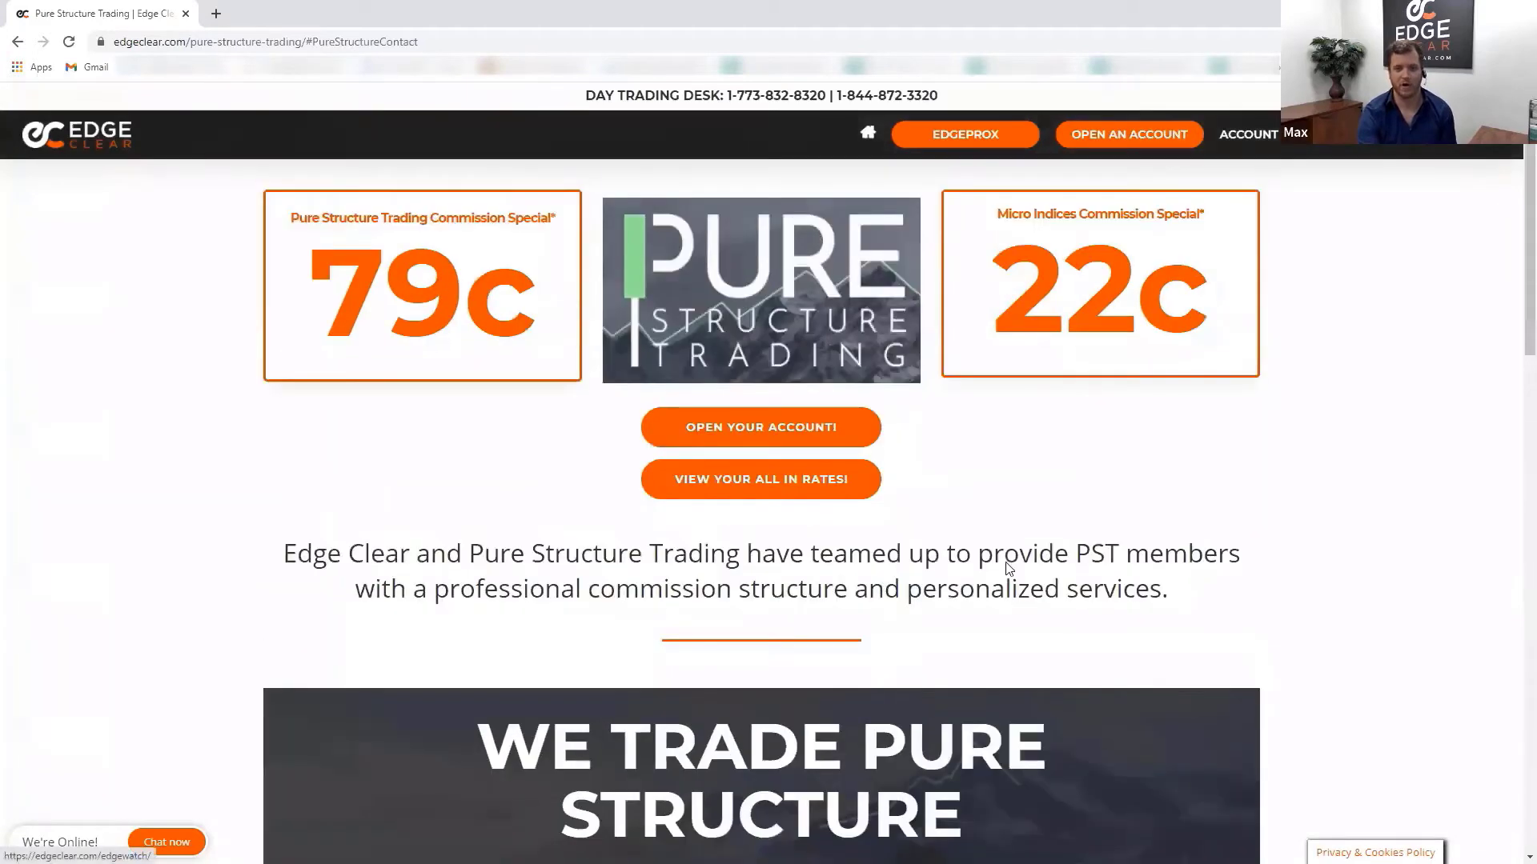
pyautogui.scroll(3, 1008, 568)
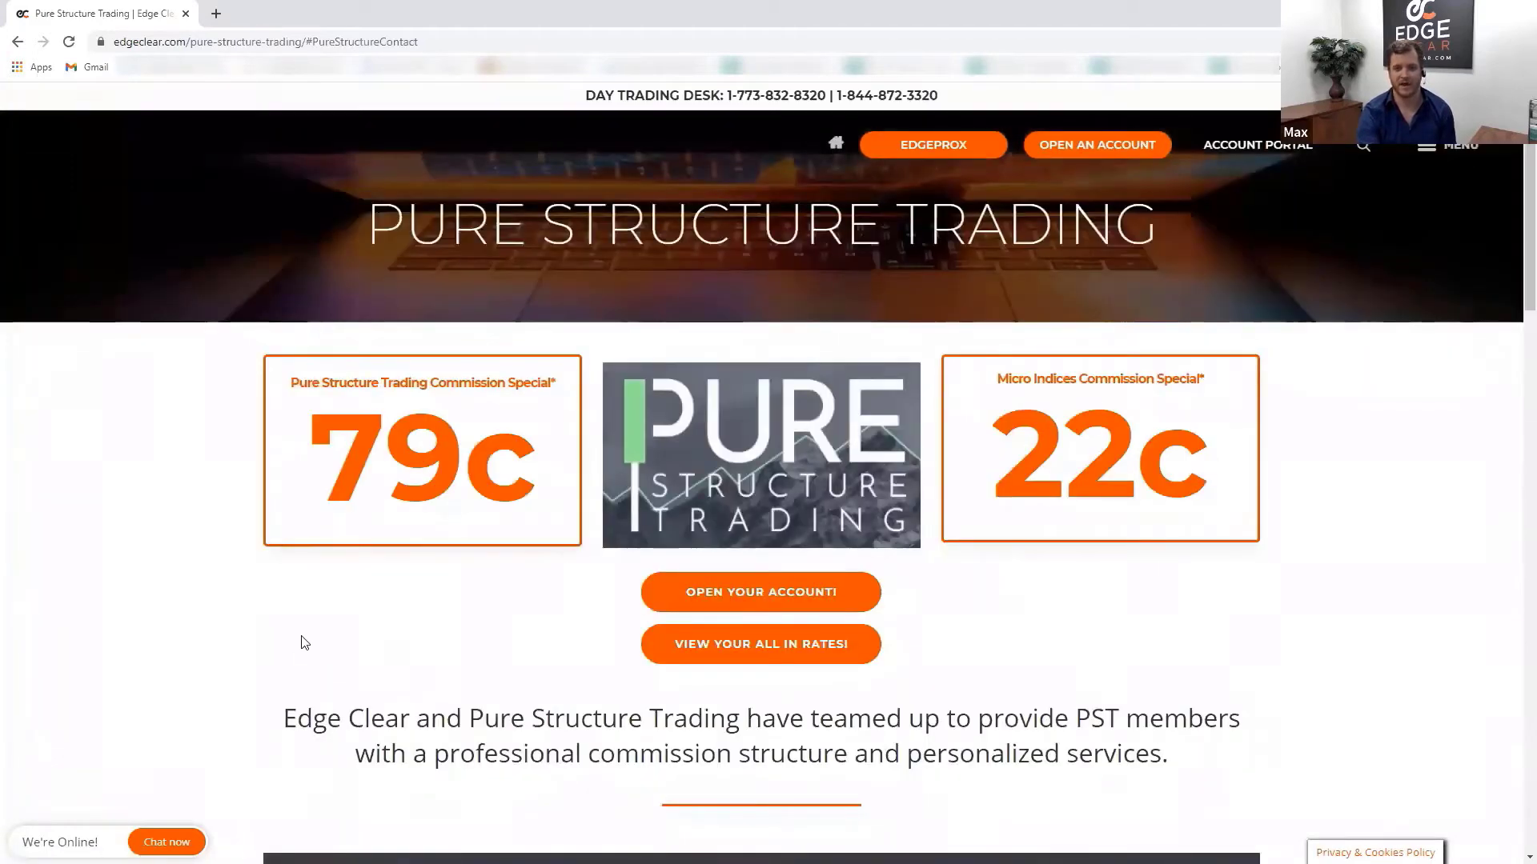
pyautogui.scroll(-4, 687, 373)
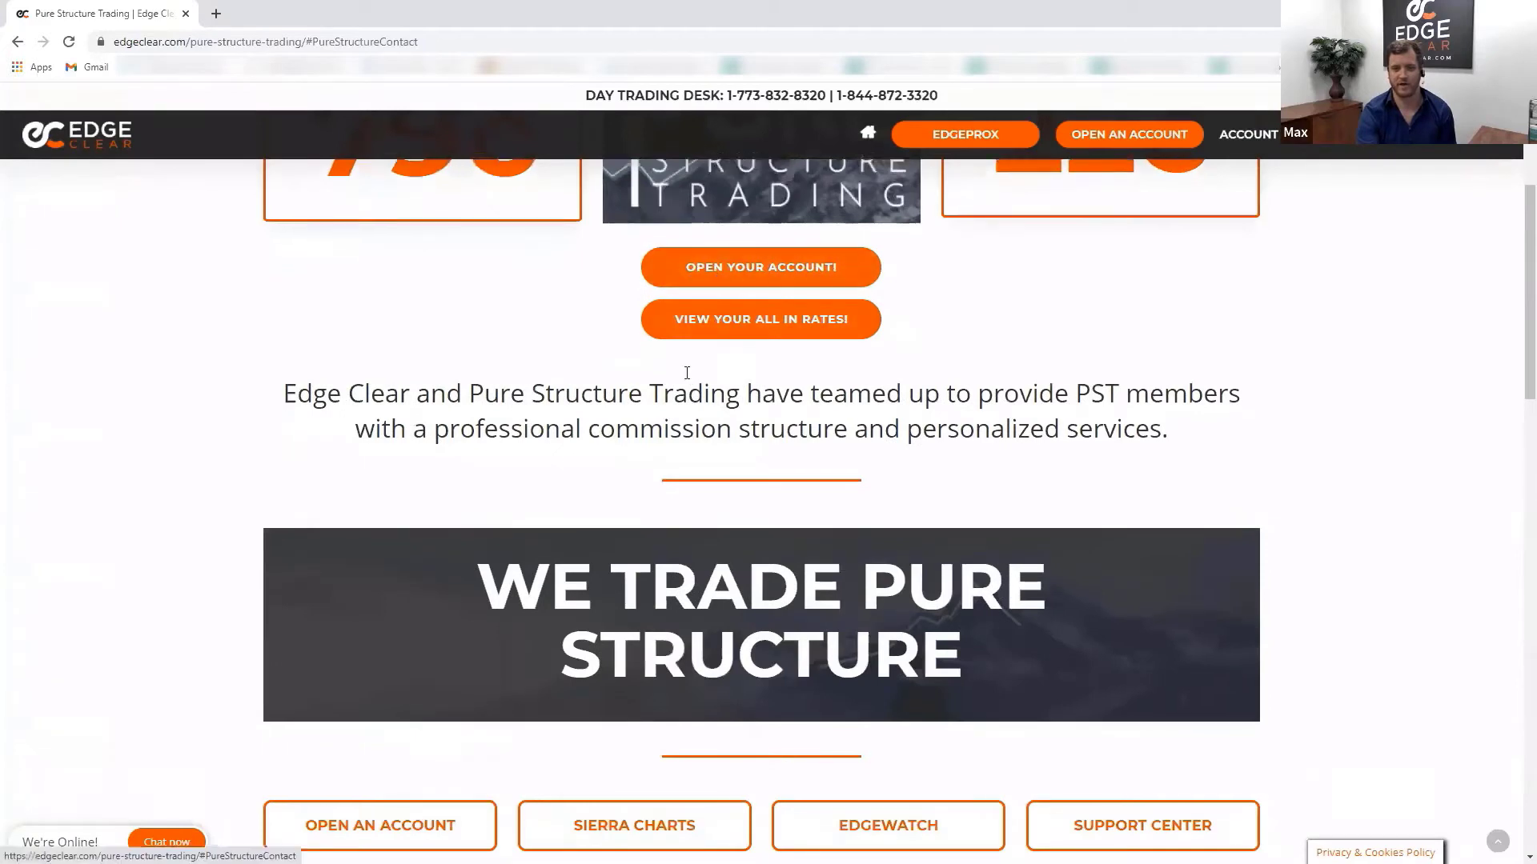
pyautogui.scroll(-4, 686, 373)
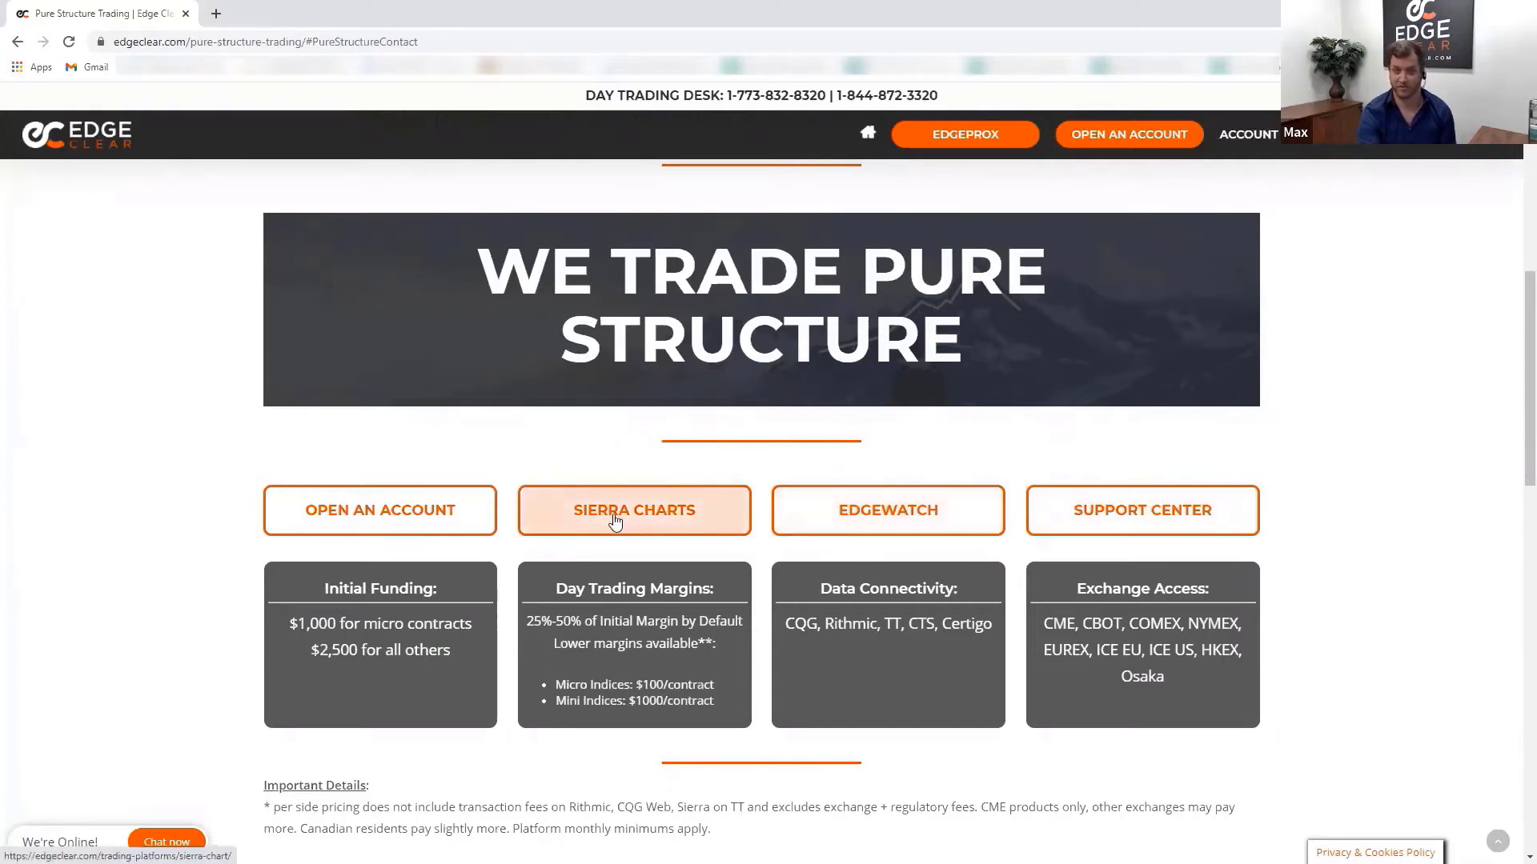
pyautogui.click(407, 519)
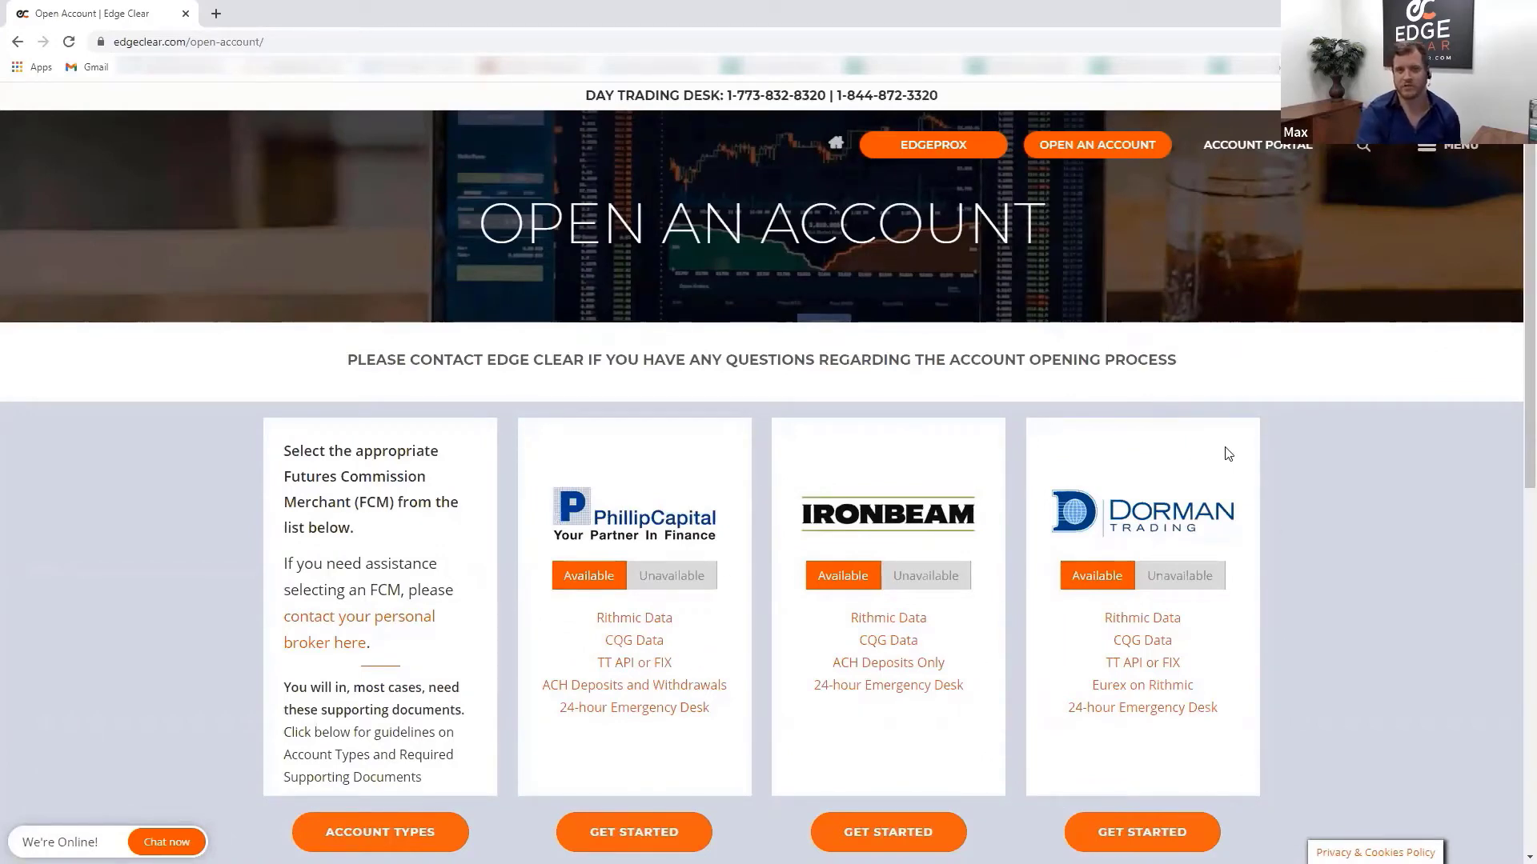
pyautogui.click(16, 42)
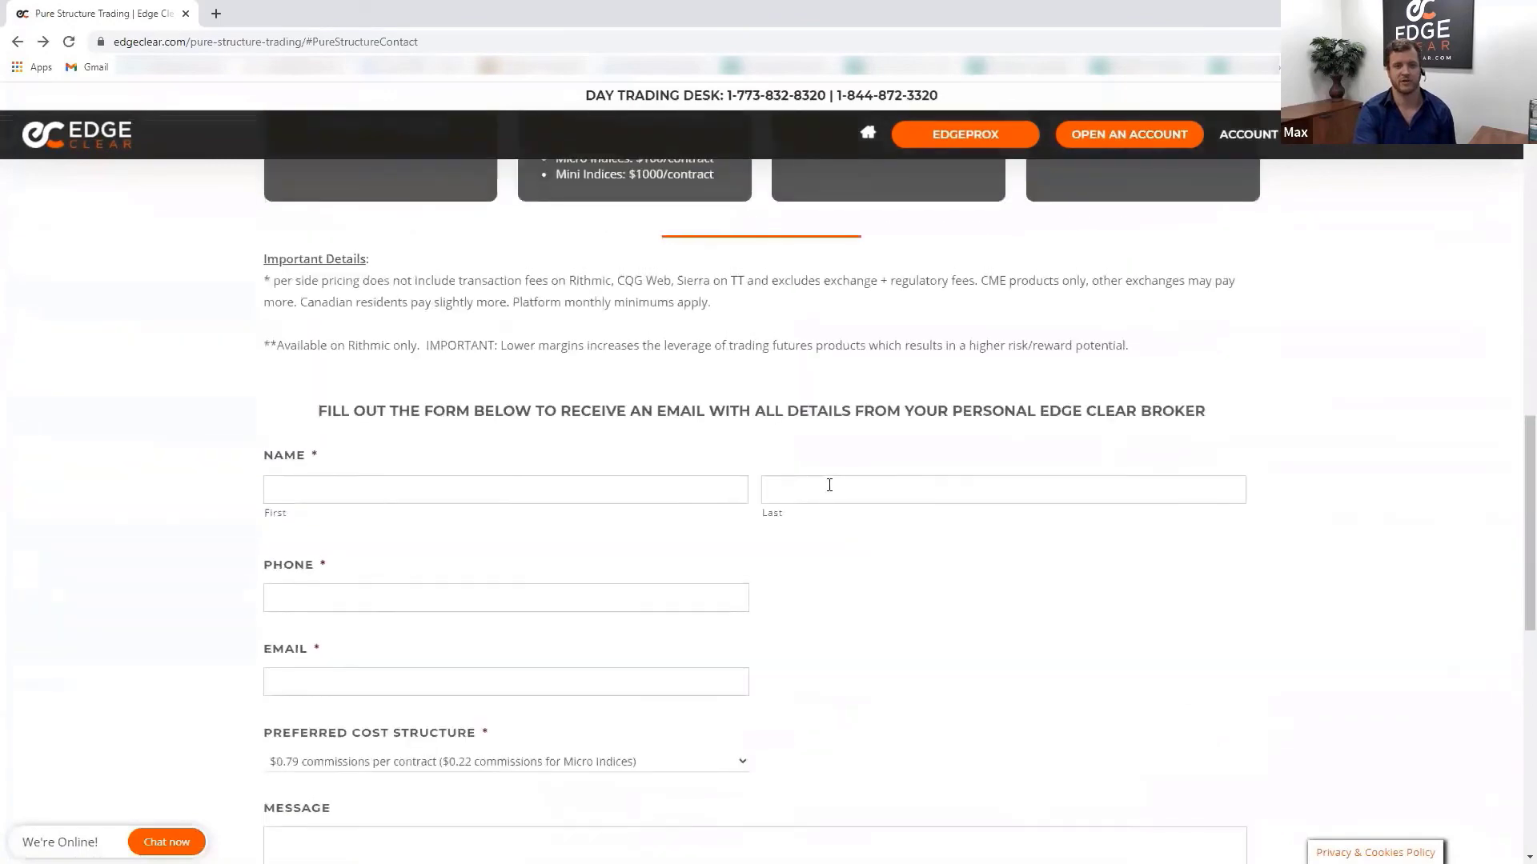
# - Highlight the TT, CQG and Rithmic connections and the CME, CBOT, COMEX exchanges, then return to the top
pyautogui.scroll(5, 830, 485)
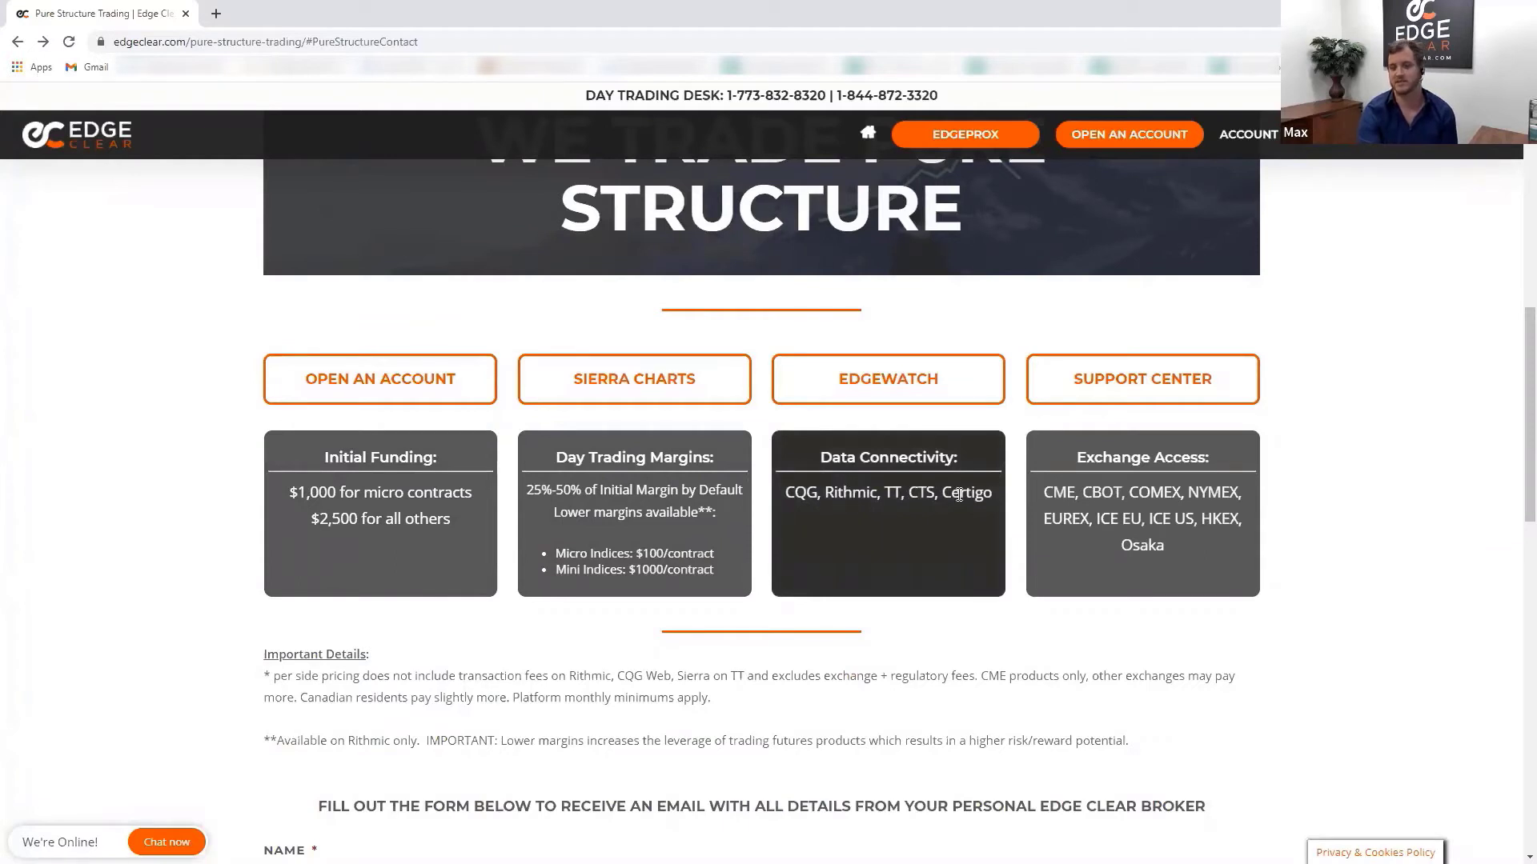
pyautogui.doubleClick(894, 493)
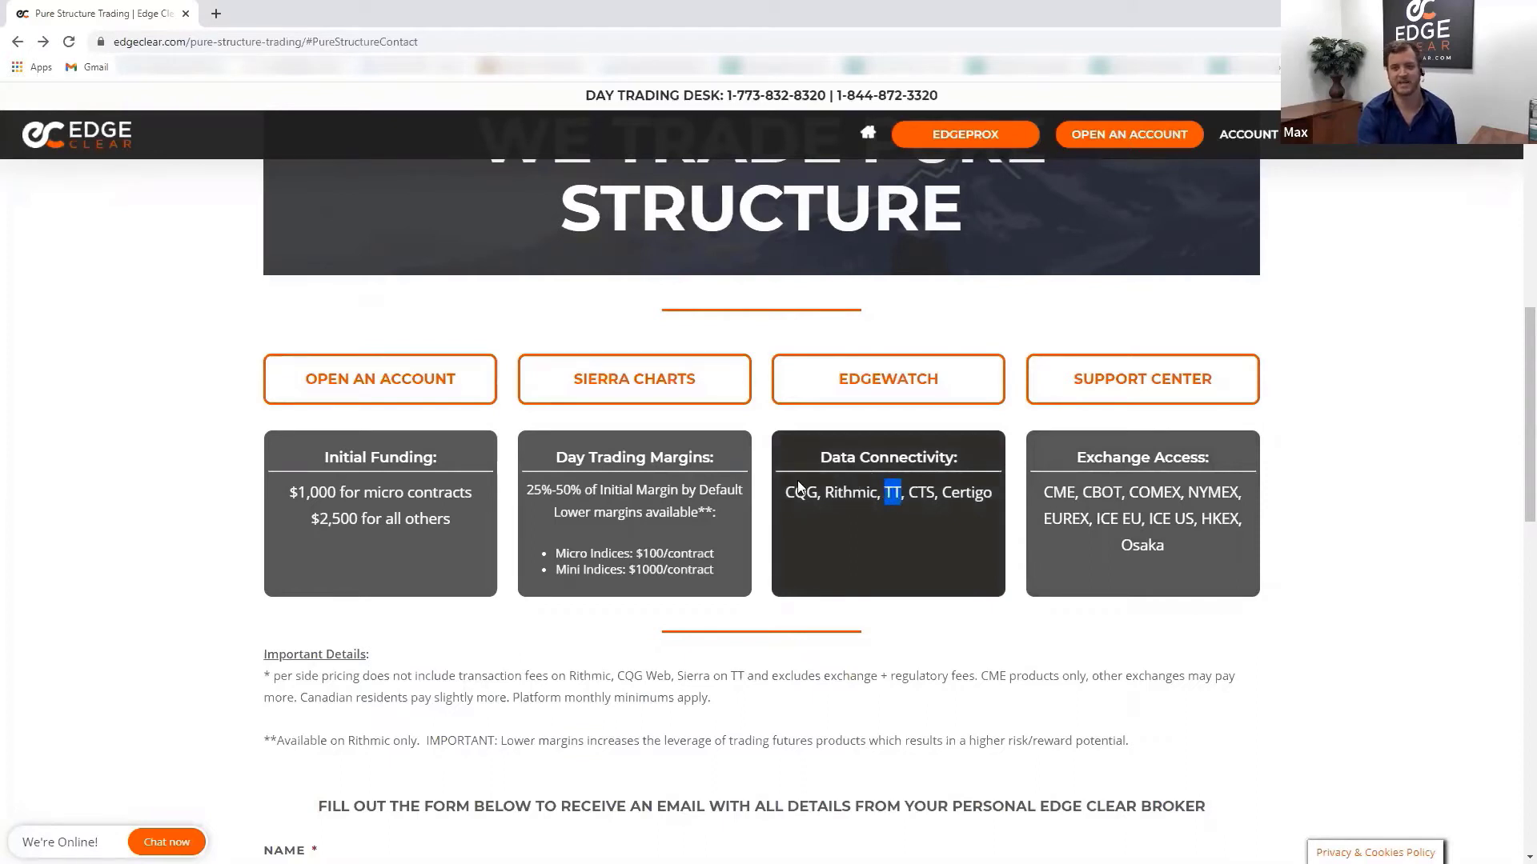
pyautogui.click(798, 488)
pyautogui.doubleClick(800, 492)
pyautogui.click(848, 494)
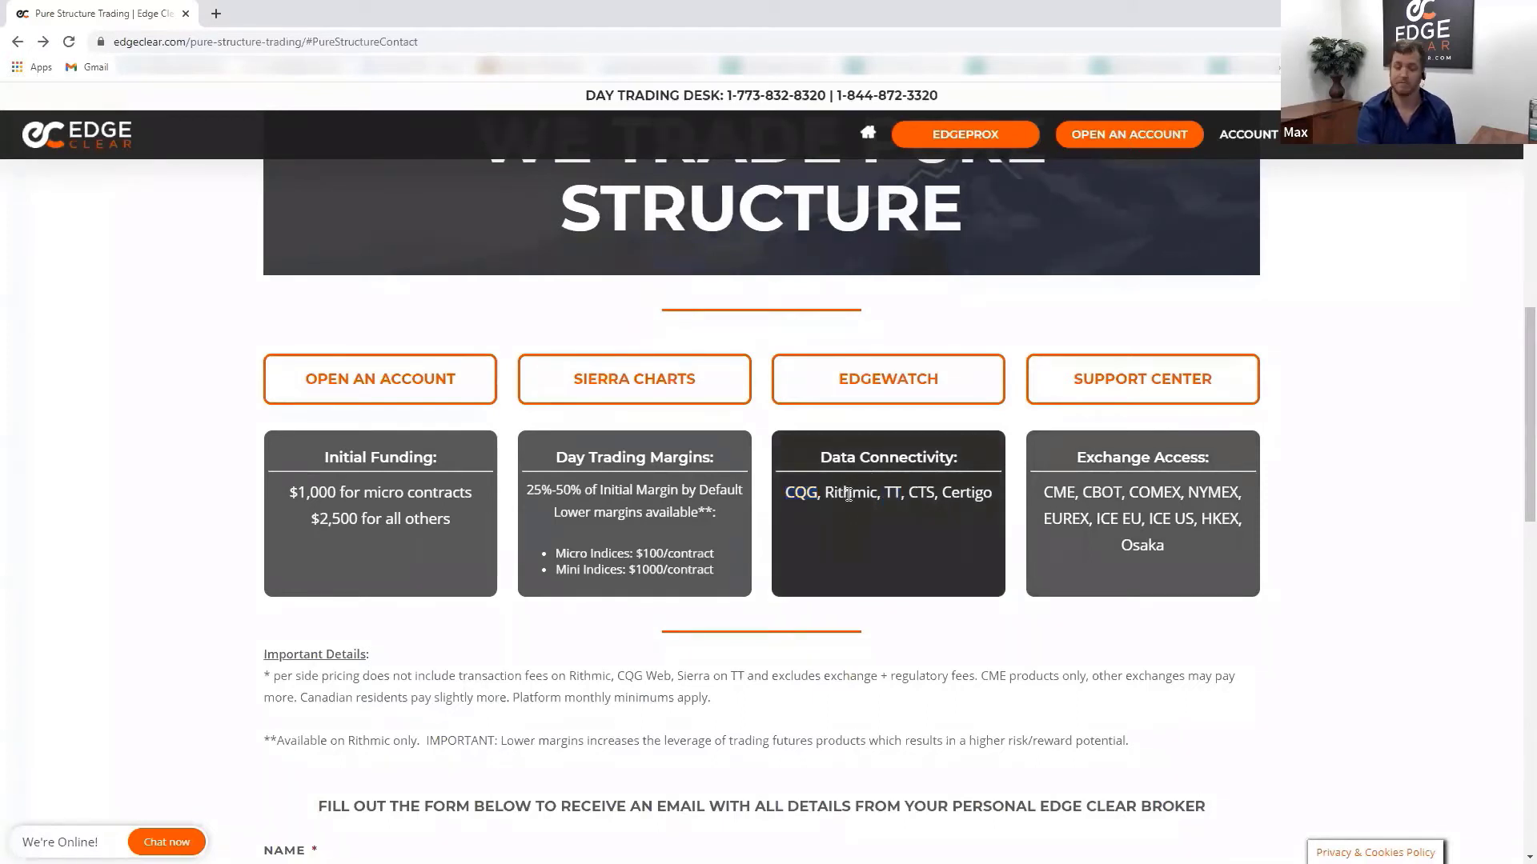
pyautogui.doubleClick(849, 493)
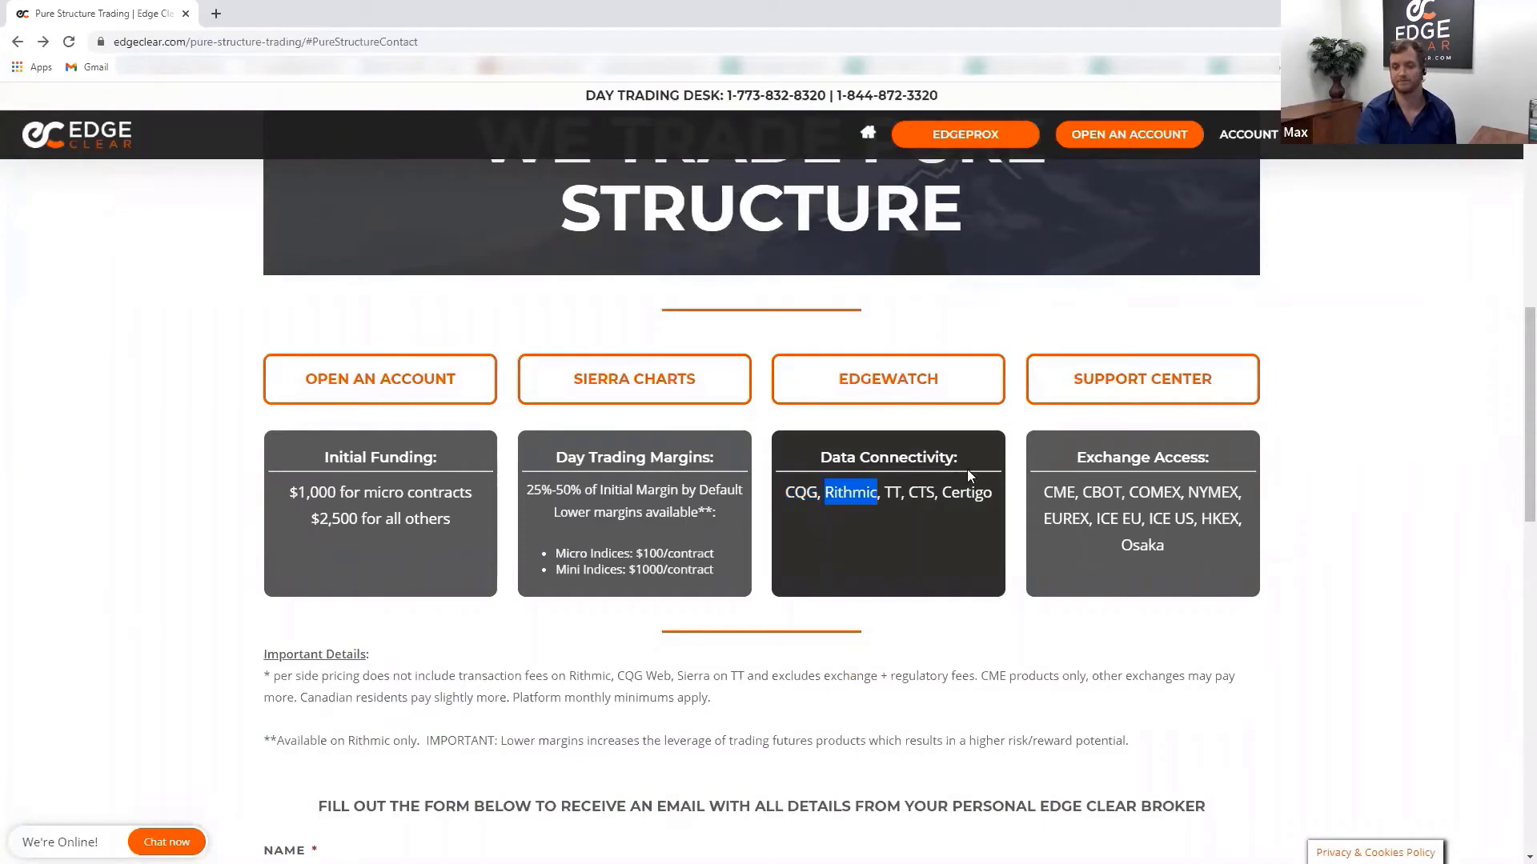
pyautogui.moveTo(1039, 490); pyautogui.dragTo(1231, 538)
pyautogui.click(1220, 544)
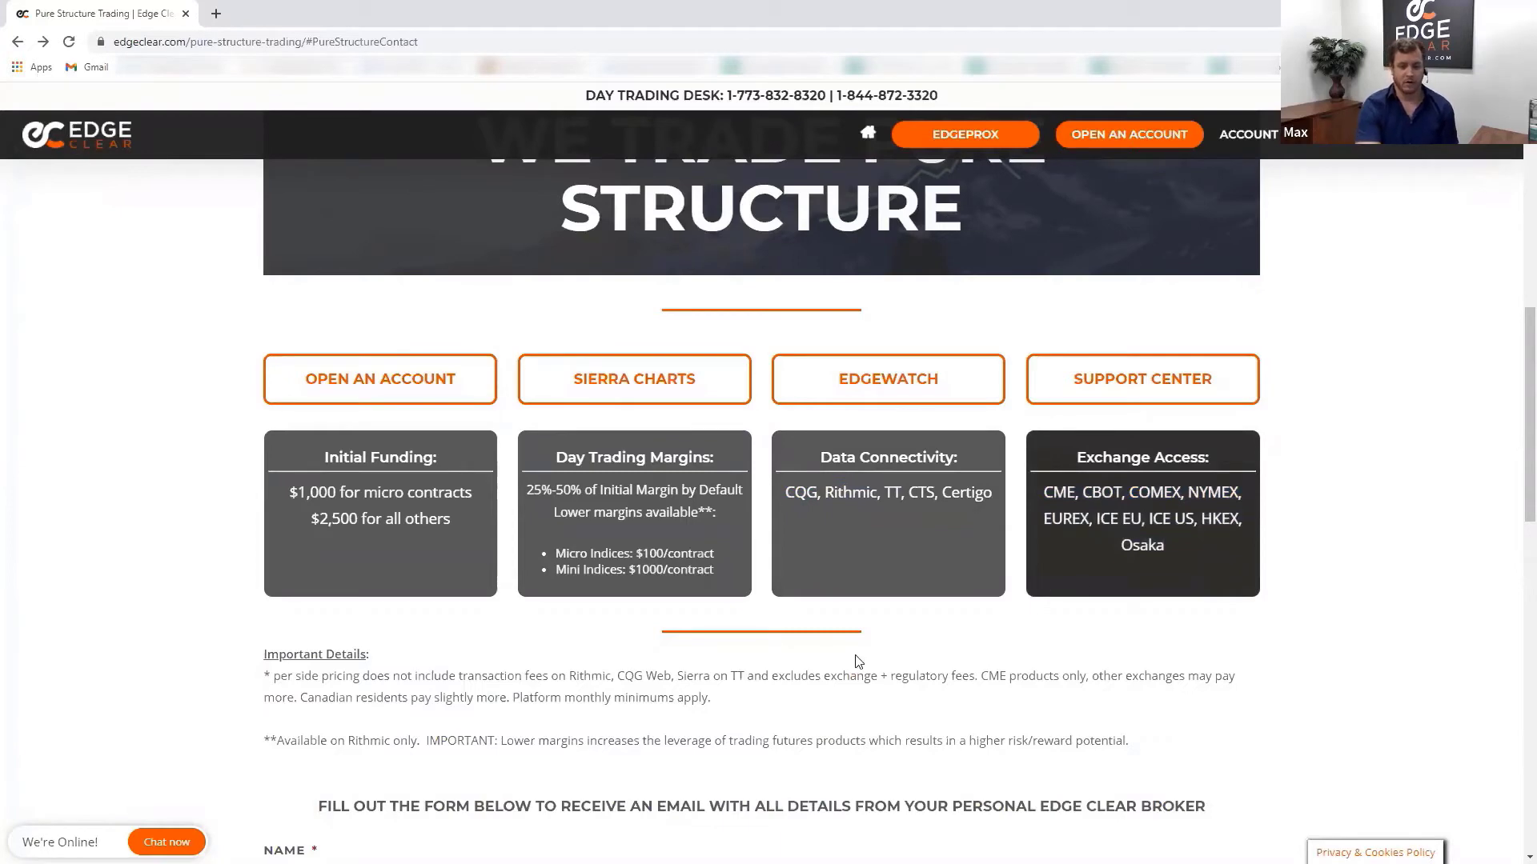
pyautogui.scroll(5, 498, 638)
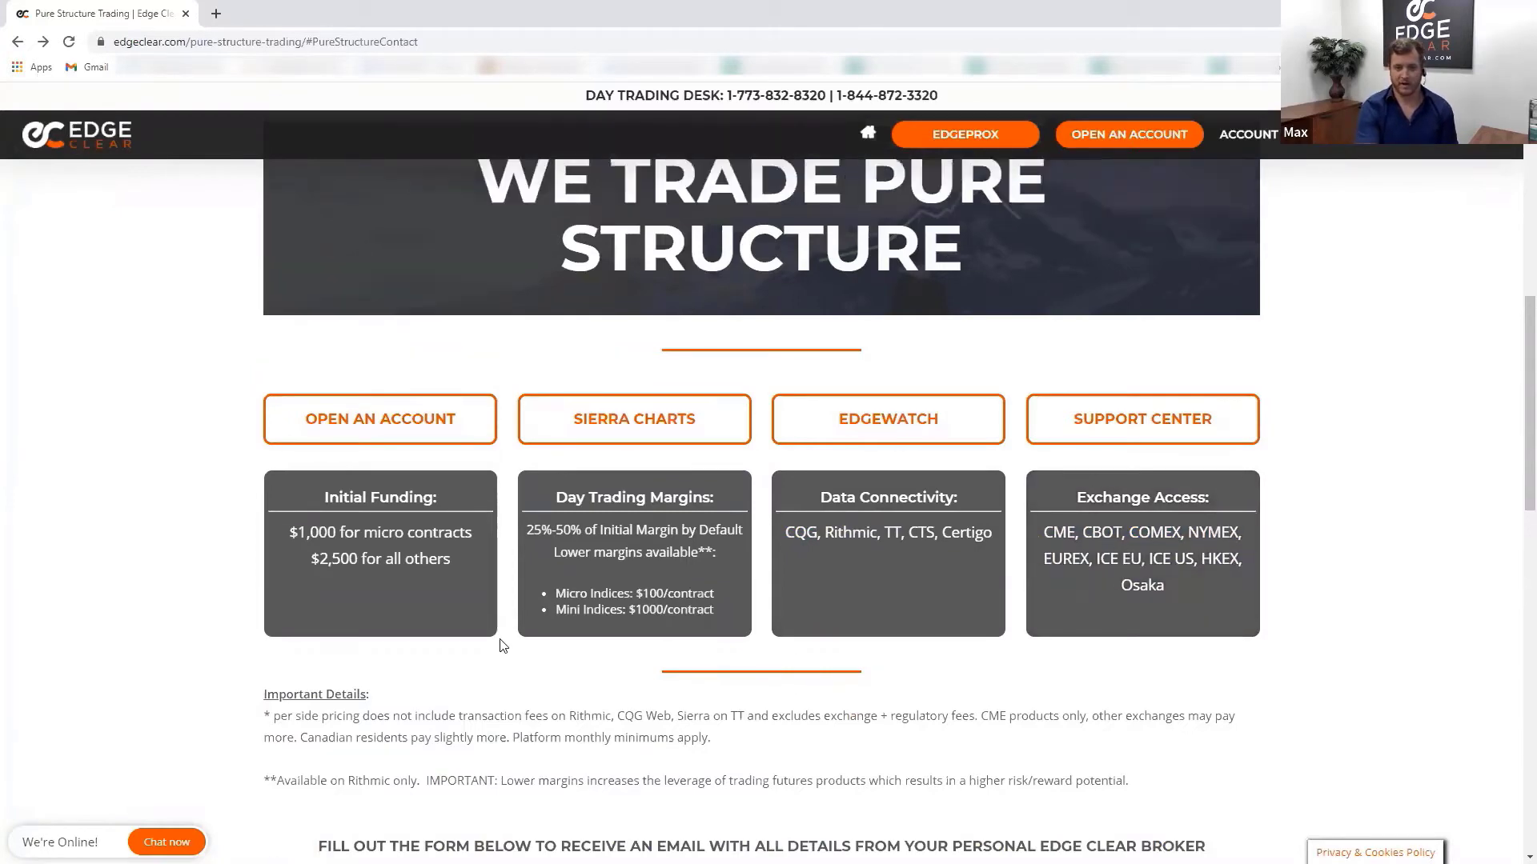
pyautogui.scroll(5, 409, 419)
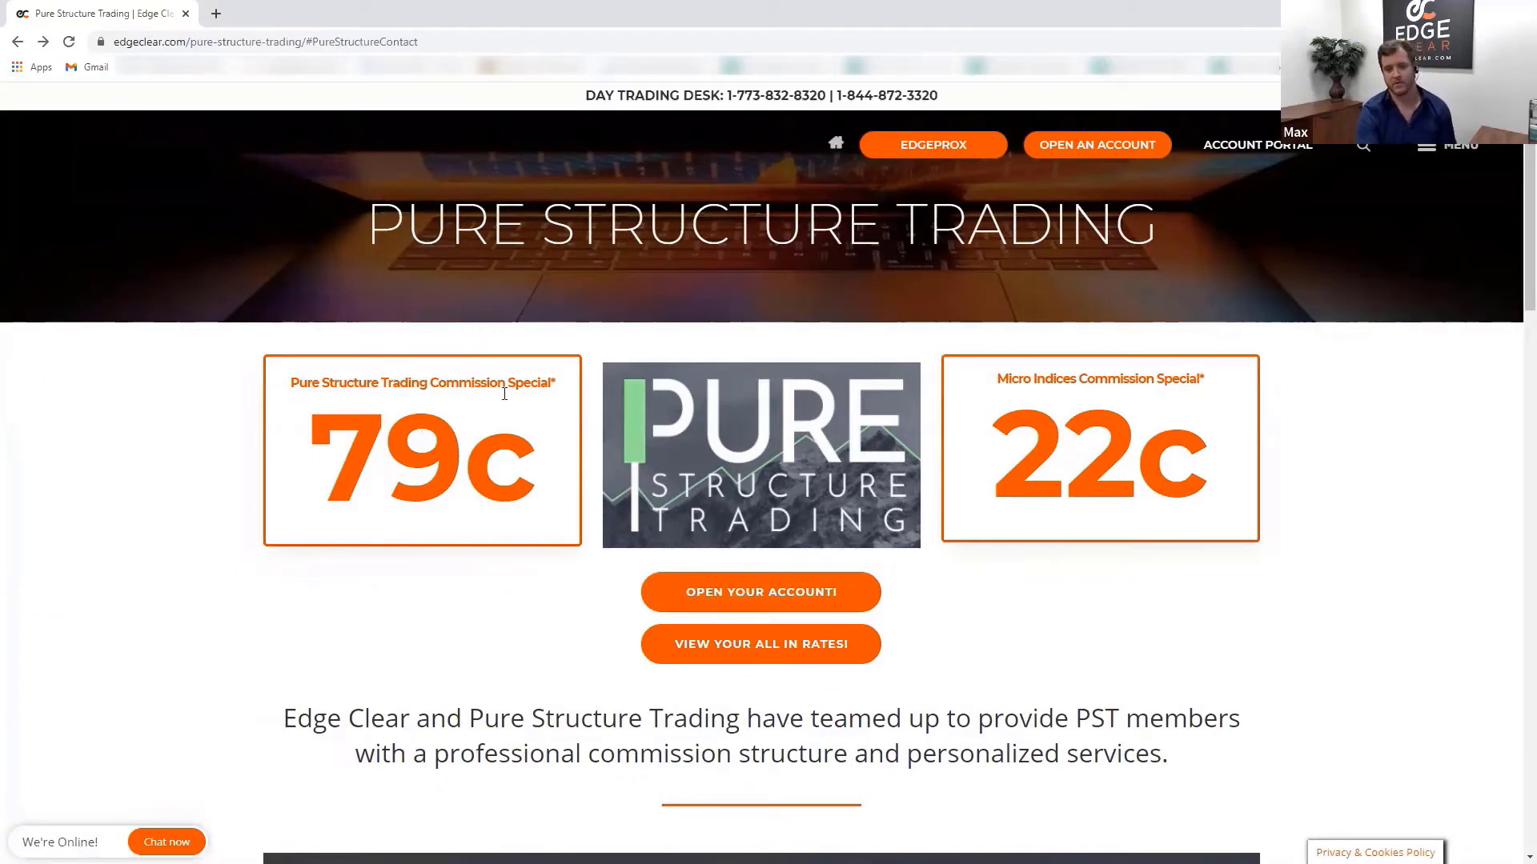
# - Open the Dorman Trading registration form and enter a username, lengthening it after it is rejected as too short
pyautogui.click(763, 604)
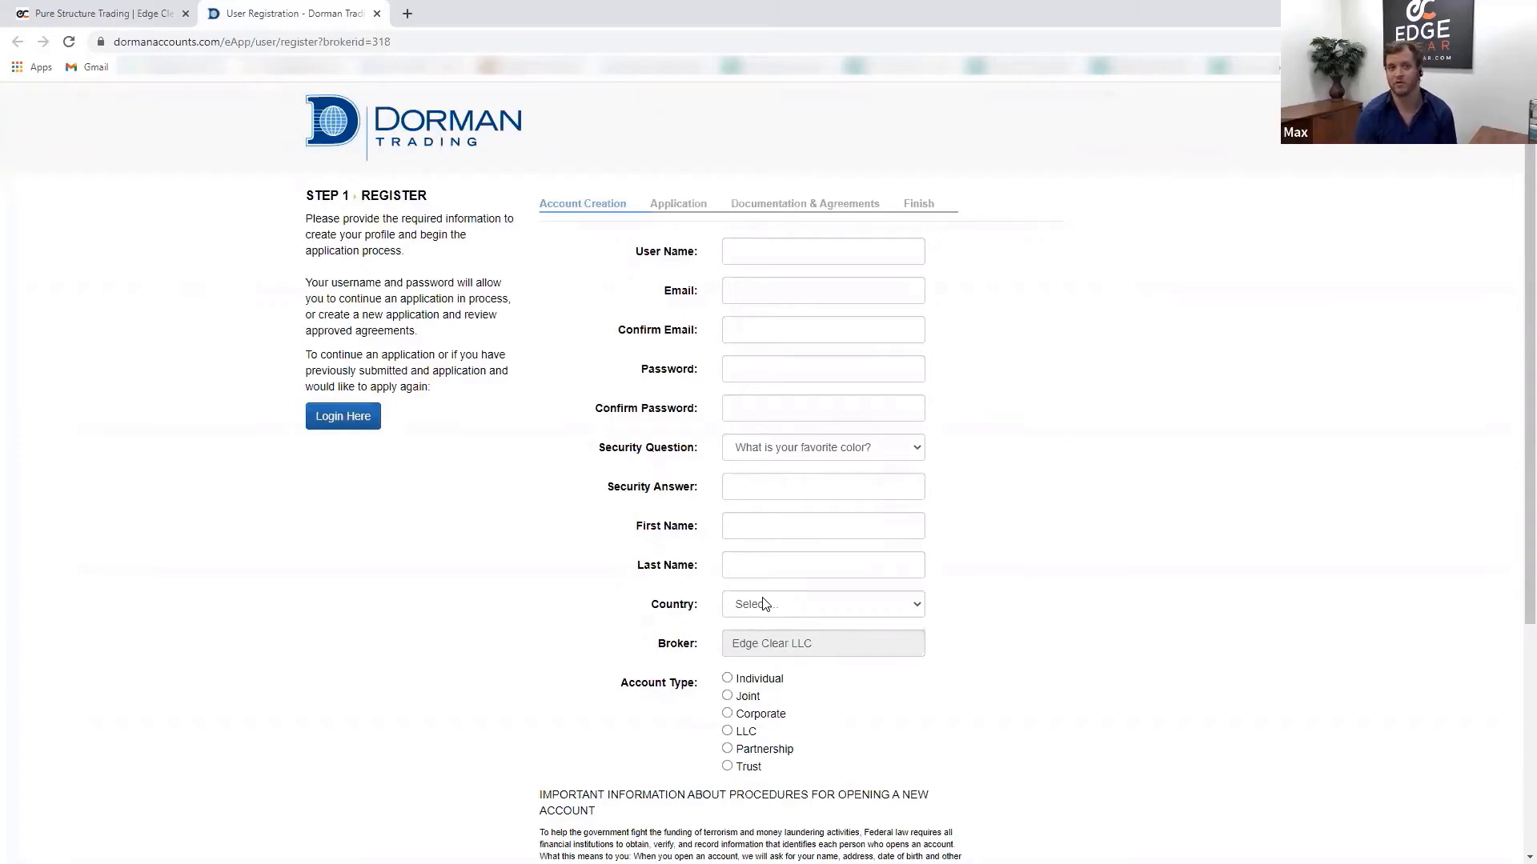
pyautogui.click(746, 246)
pyautogui.write('max')
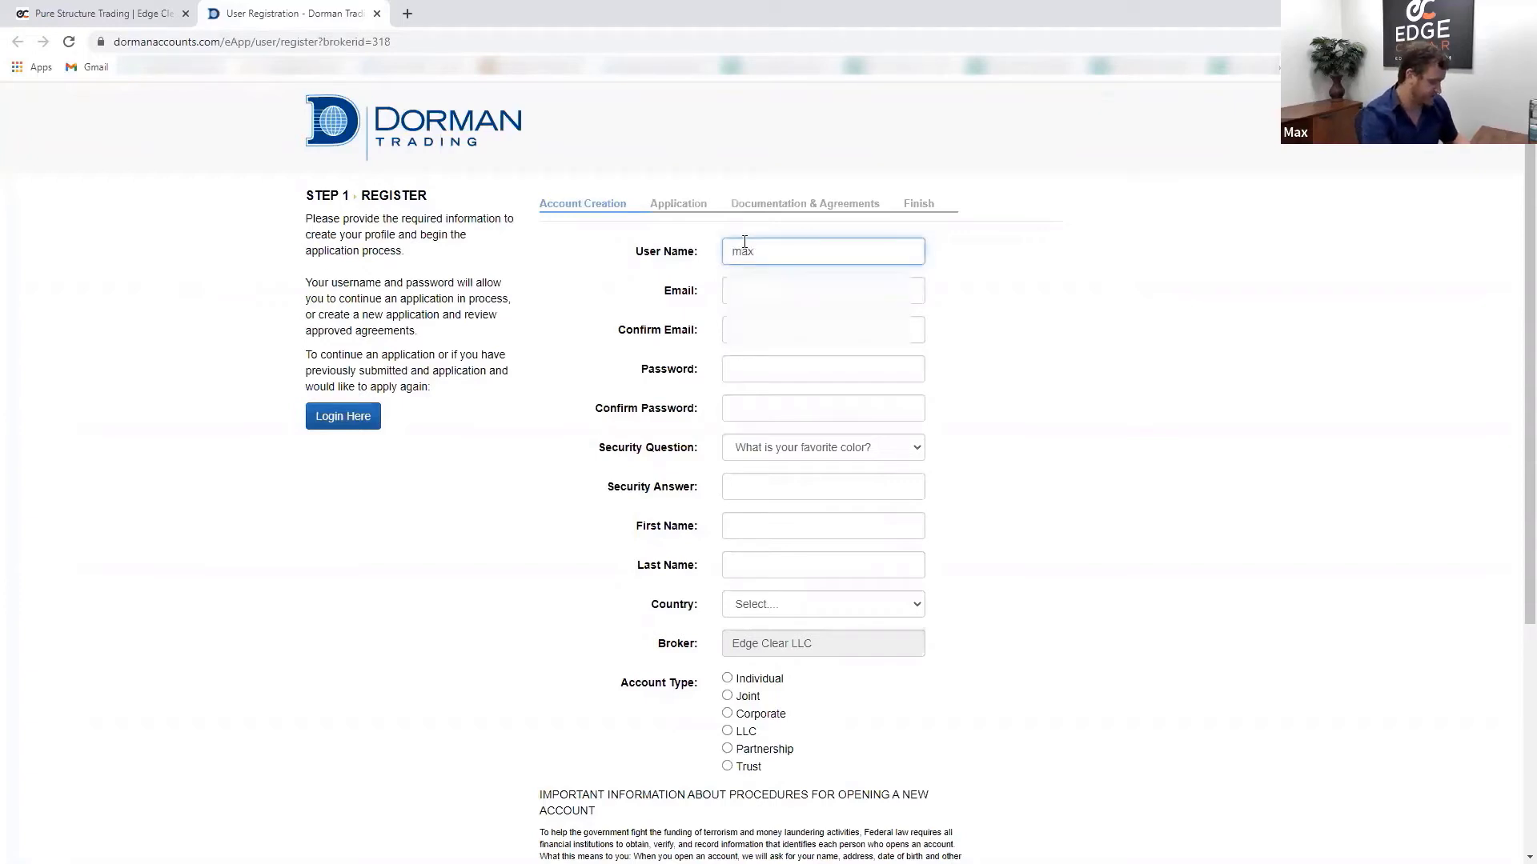
pyautogui.write('PST')
pyautogui.click(746, 290)
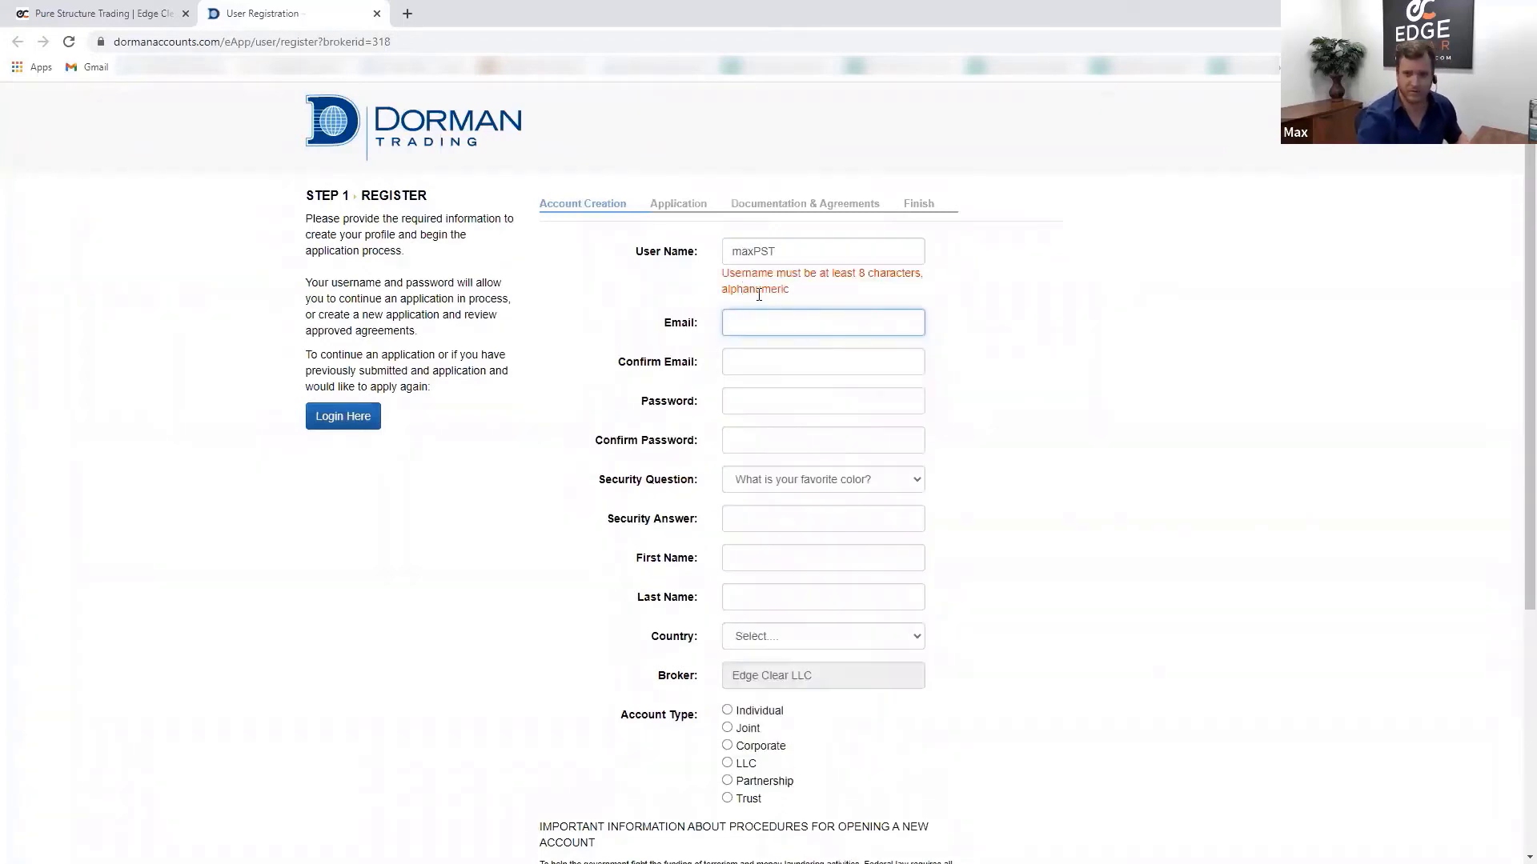
pyautogui.click(810, 256)
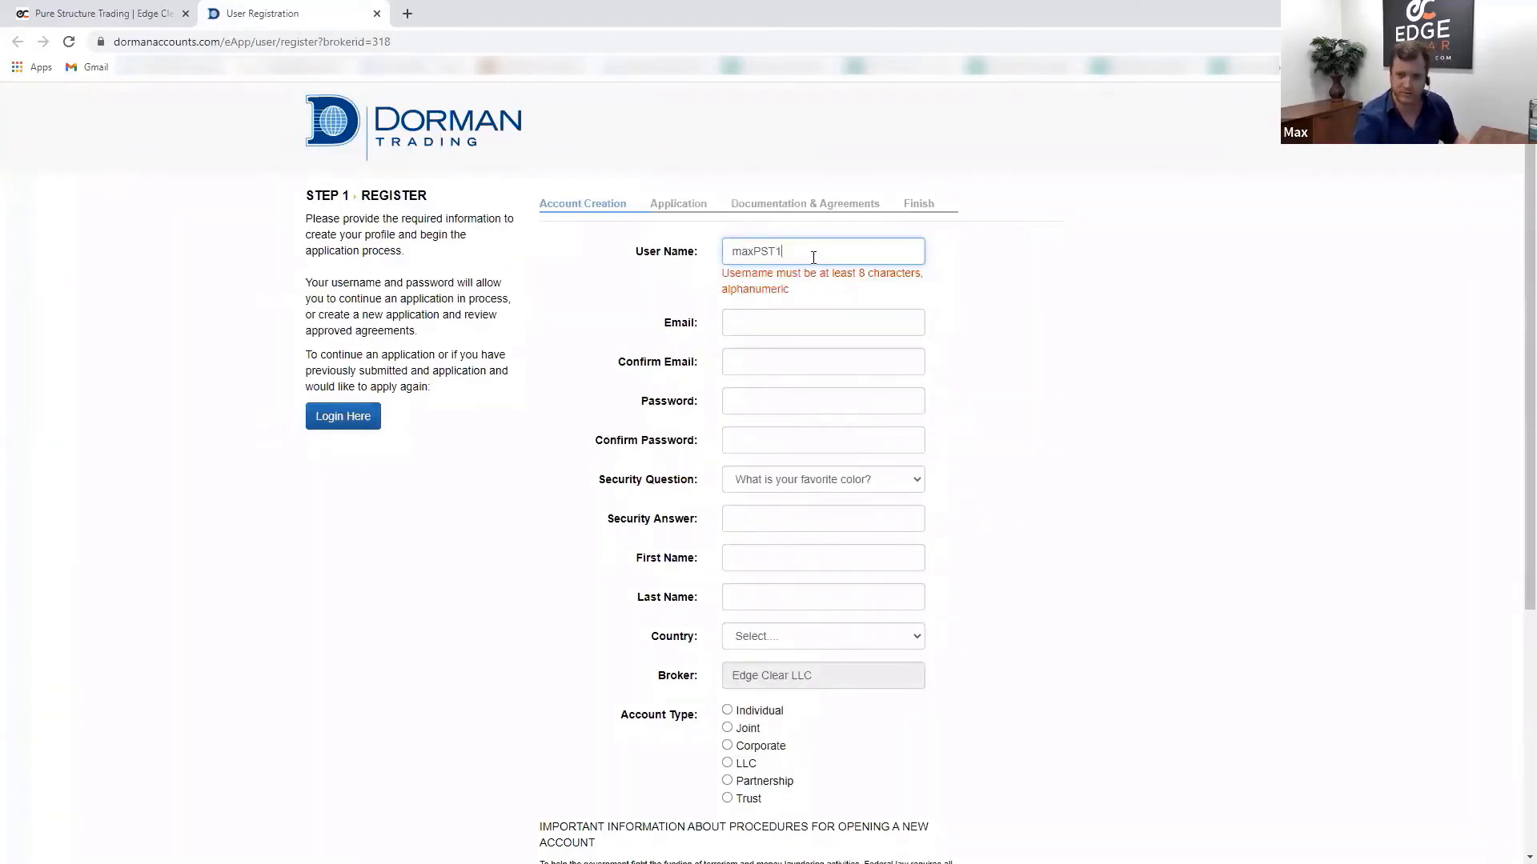
pyautogui.write('12')
pyautogui.press('Tab')
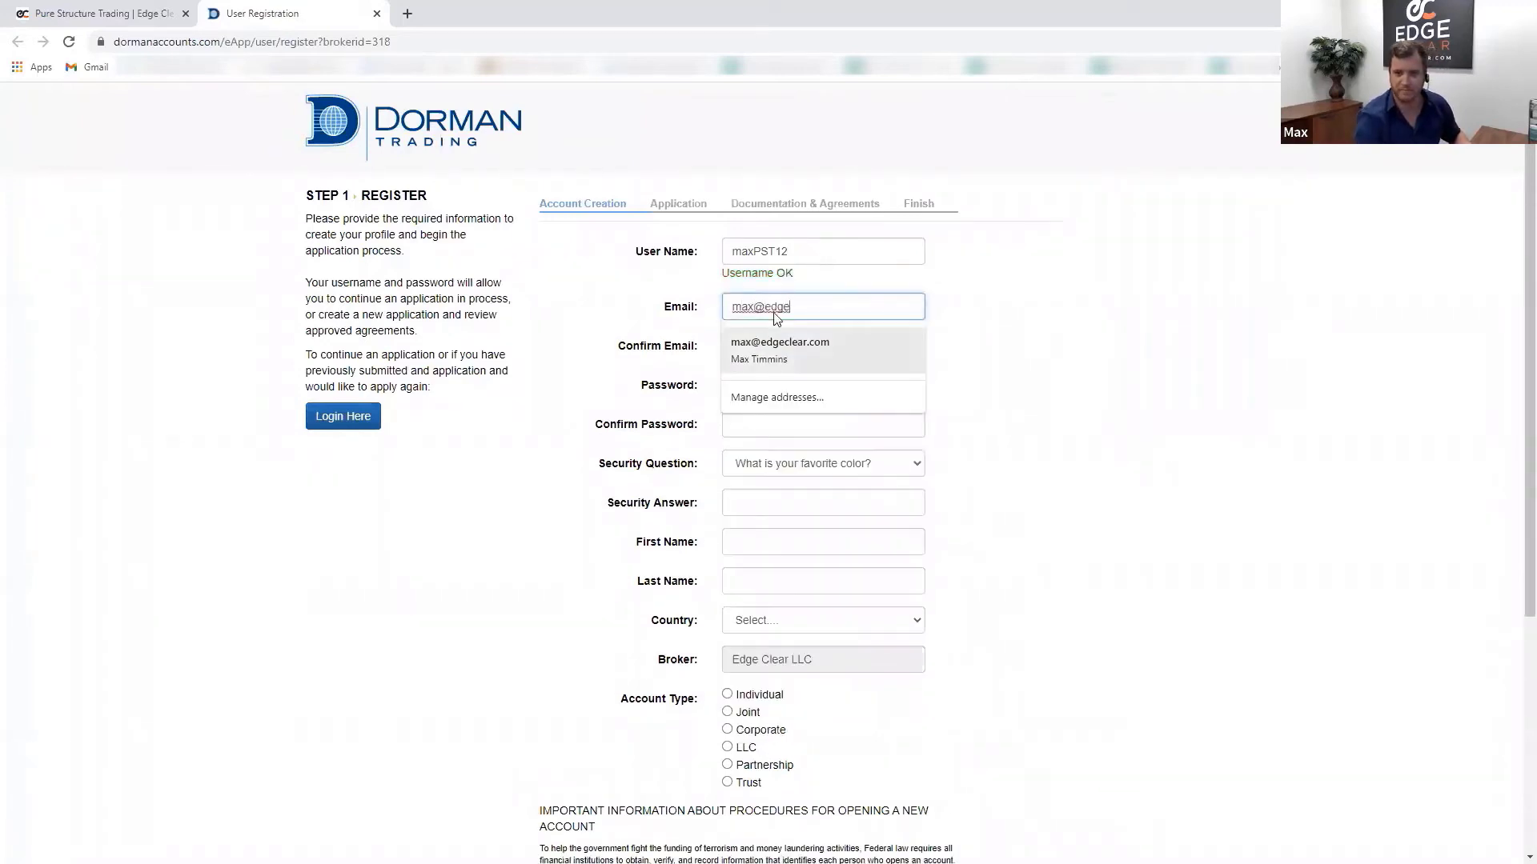
# - Fill the e-mail fields from the saved autofill entry and type the account password
pyautogui.click(777, 344)
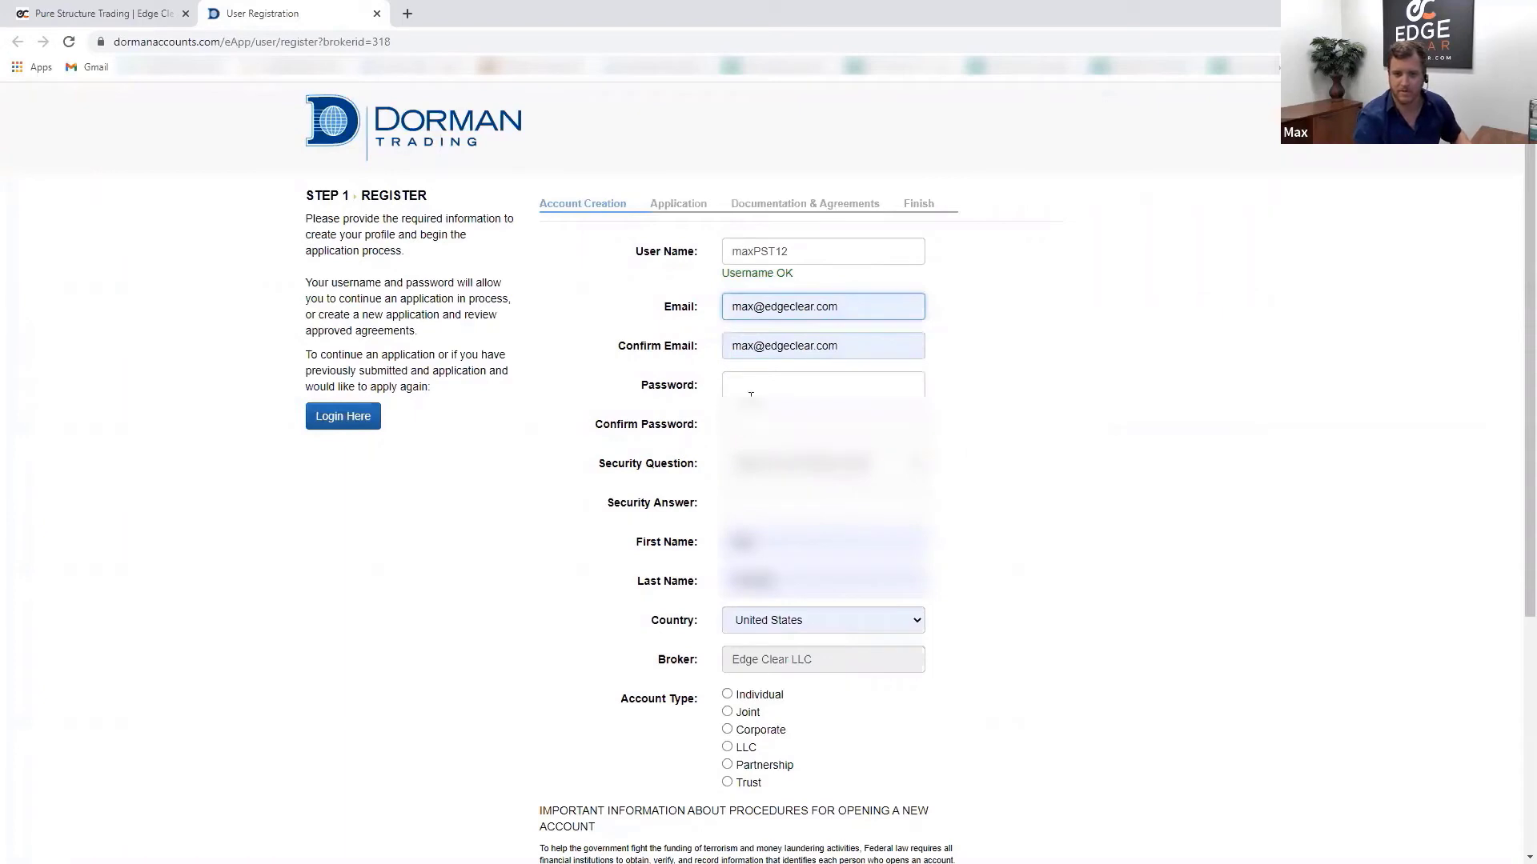
pyautogui.click(751, 396)
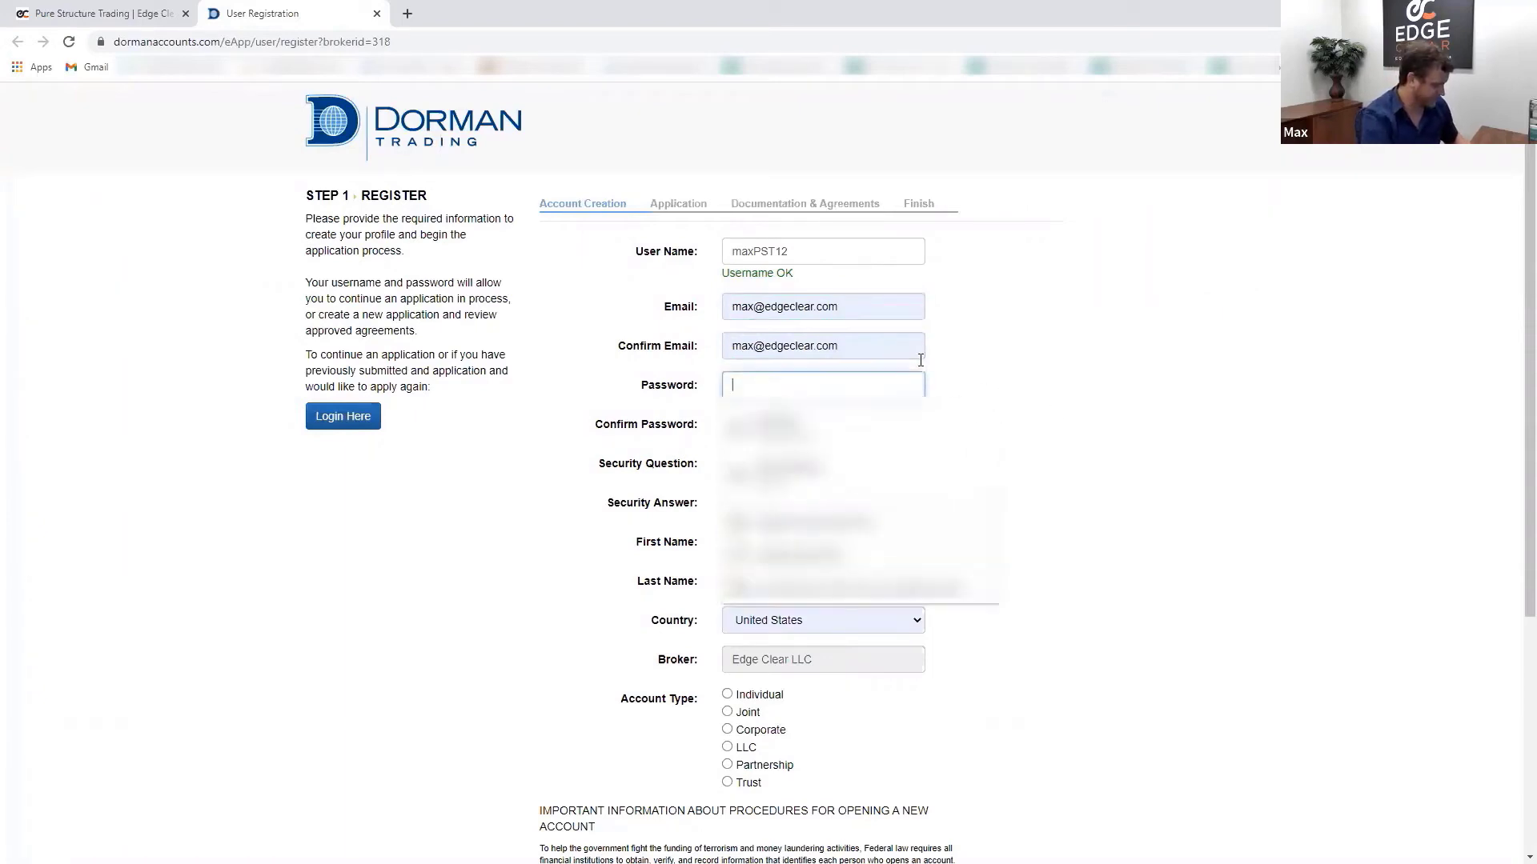
pyautogui.write('********')
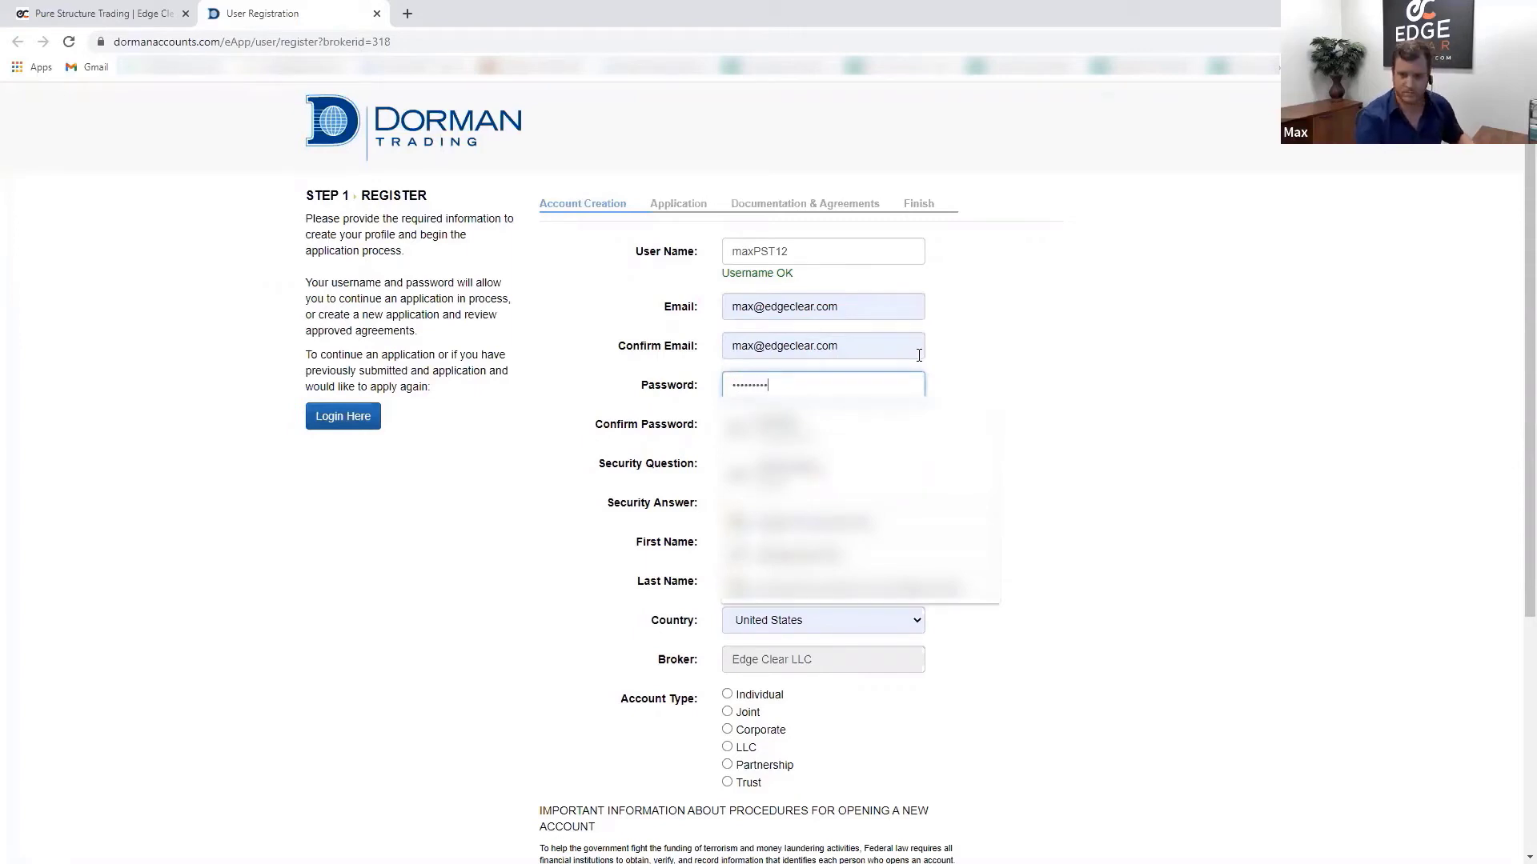
pyautogui.press('Tab')
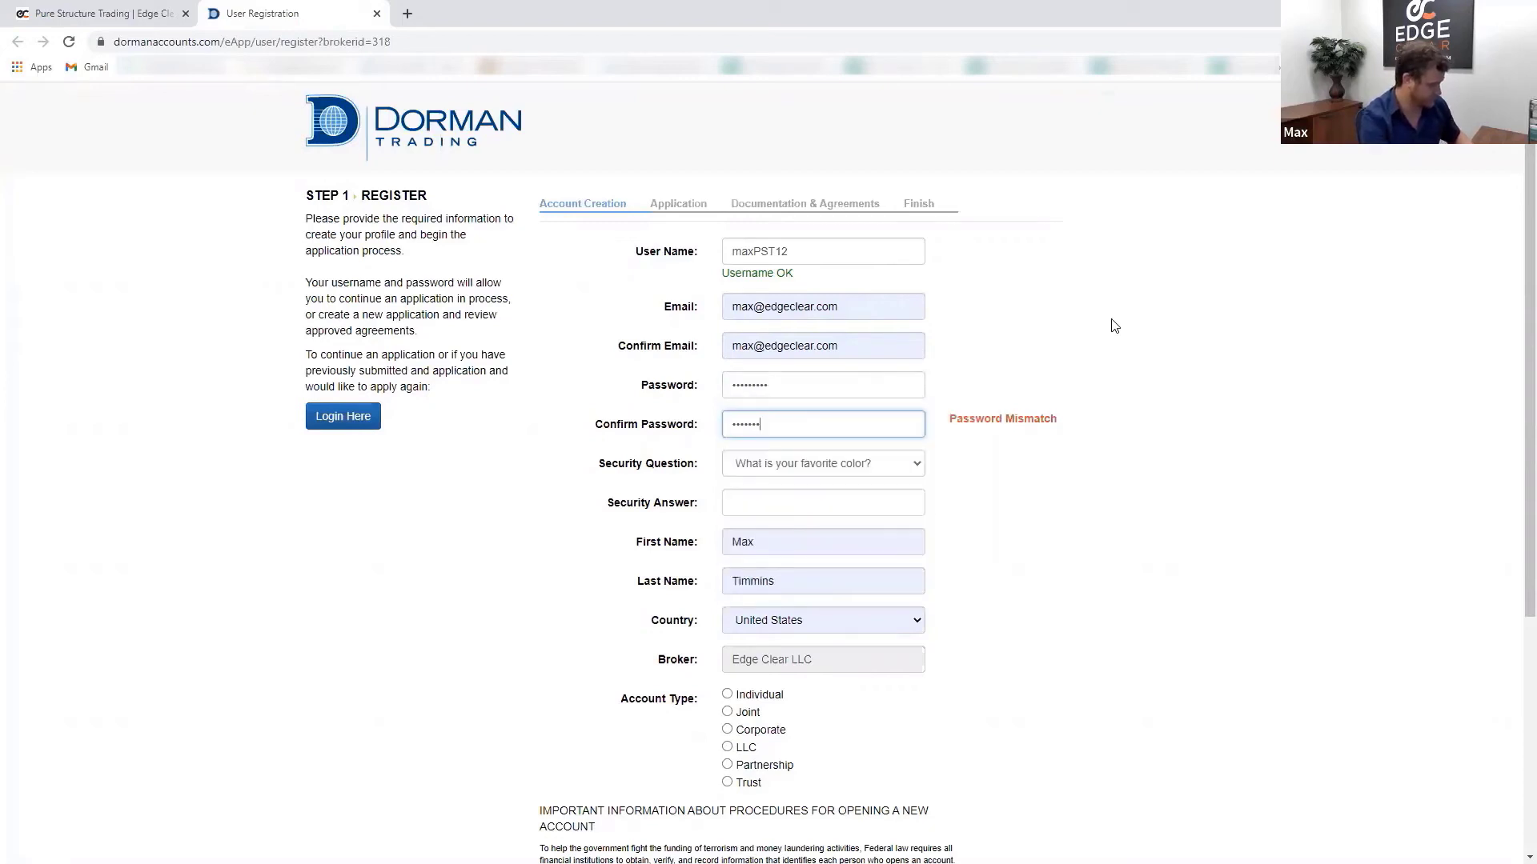
# - Keep the favourite colour security question and enter the security answer
pyautogui.click(825, 472)
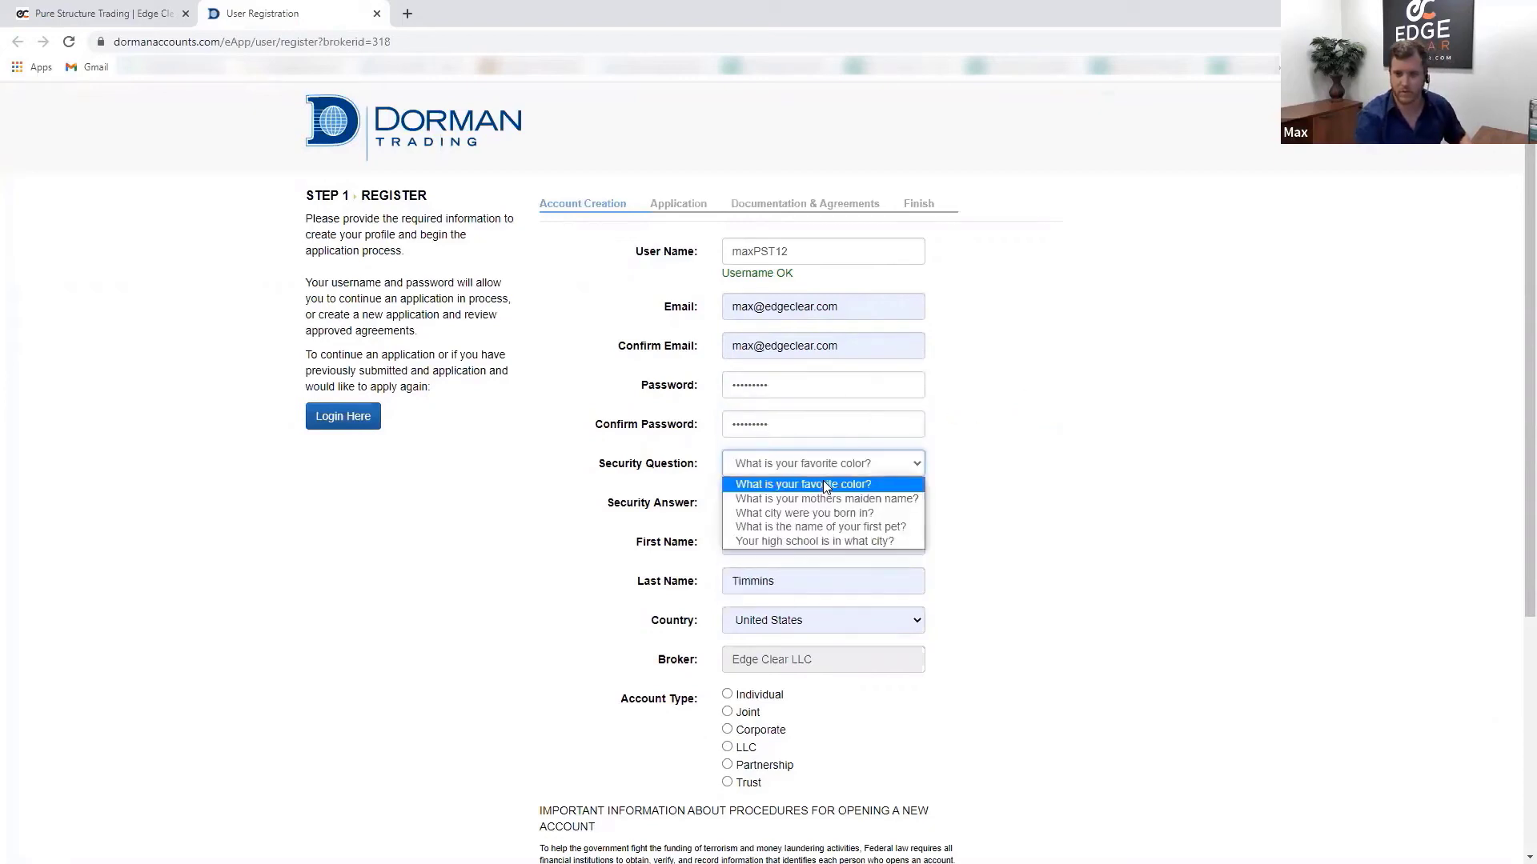
pyautogui.click(822, 482)
pyautogui.click(816, 500)
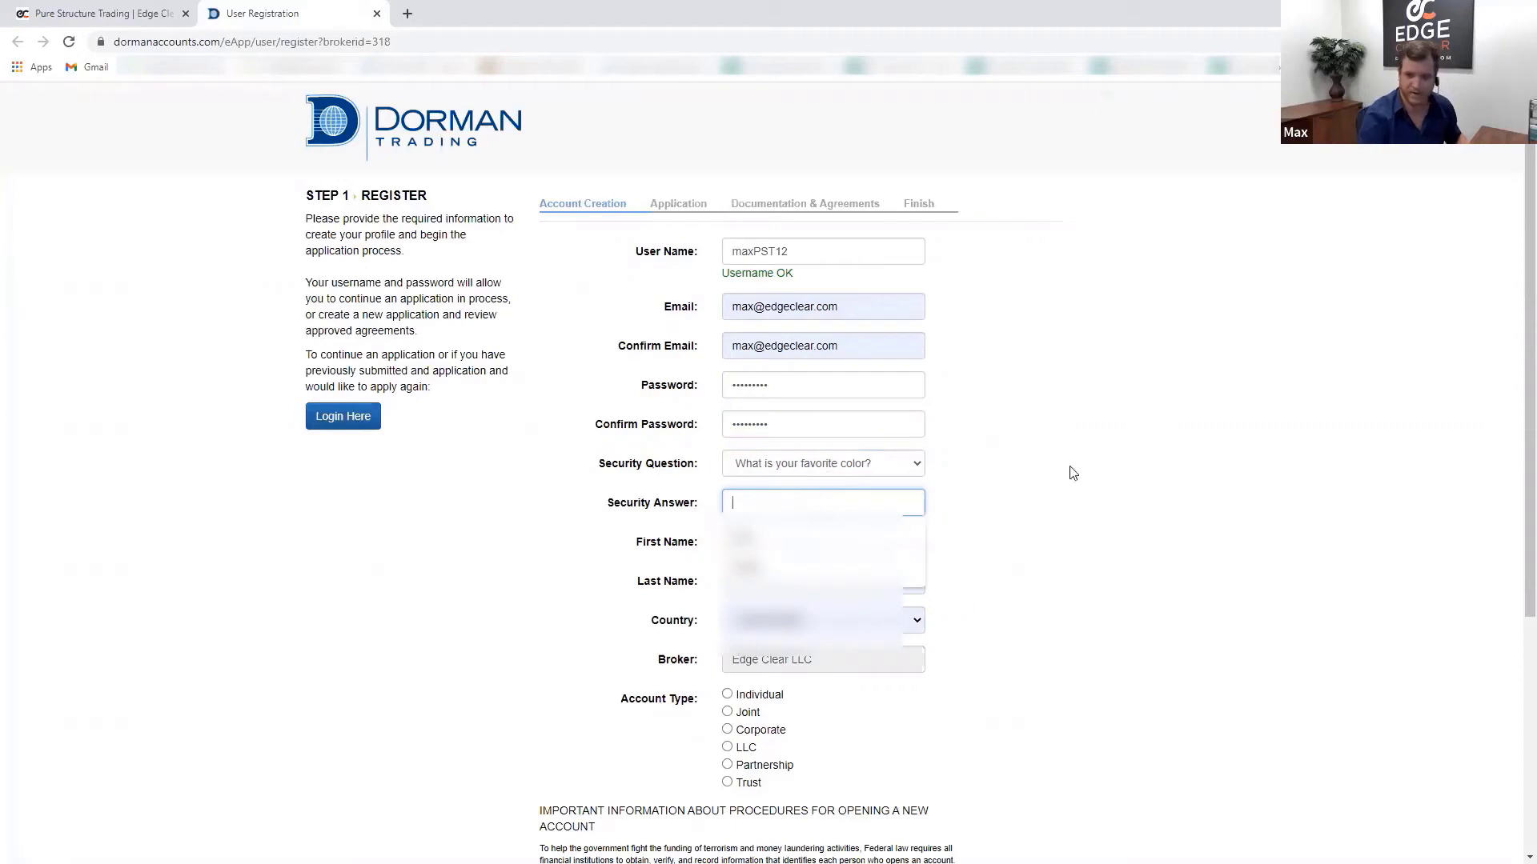
pyautogui.click(948, 475)
pyautogui.click(898, 503)
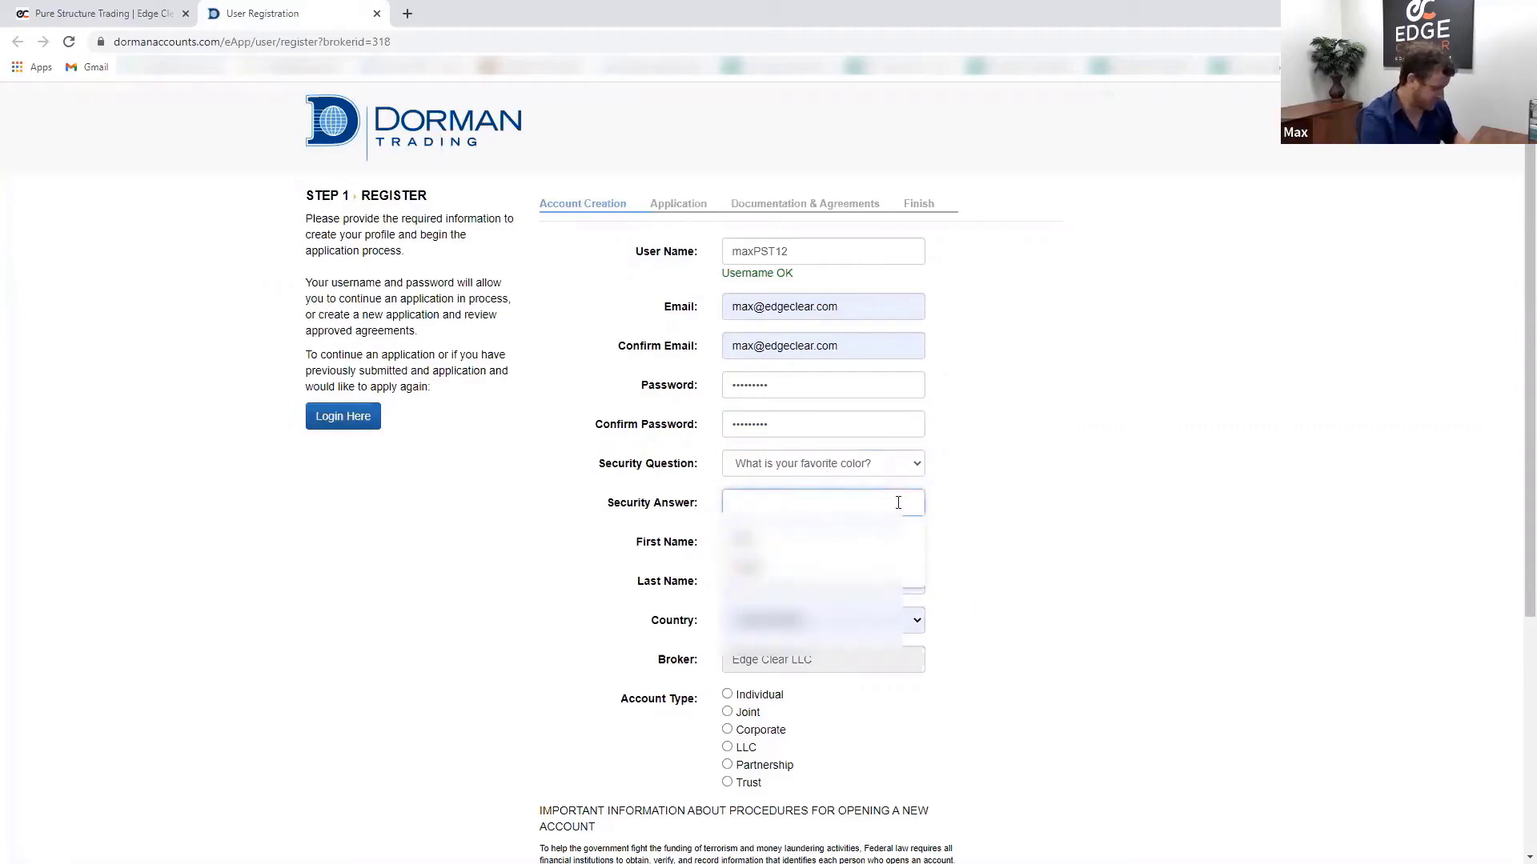
pyautogui.click(965, 449)
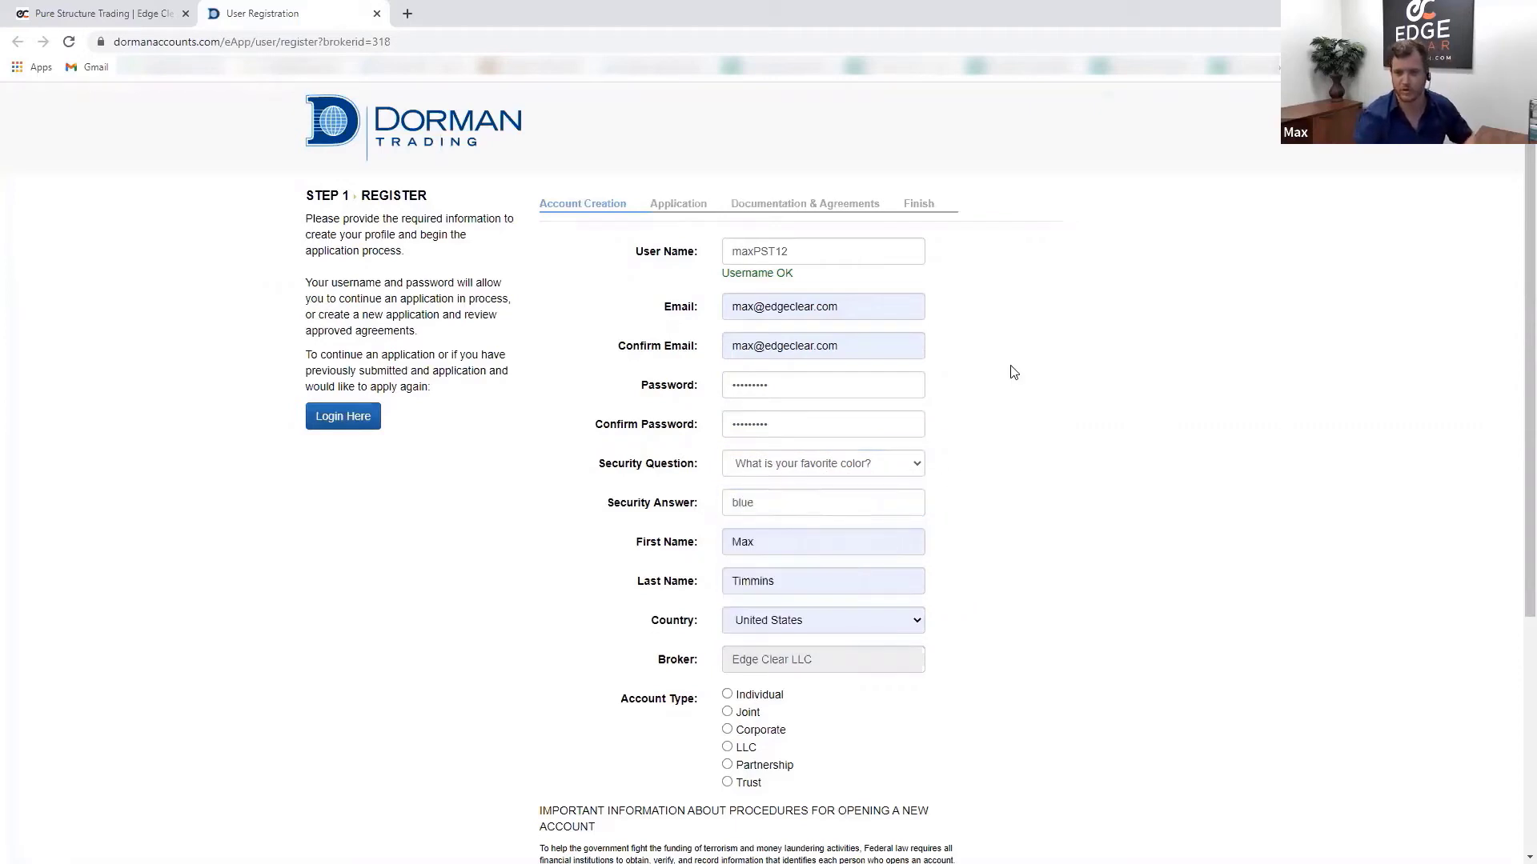
# - Choose the Individual account type, accept the Terms & Conditions and create the profile
pyautogui.scroll(-2, 1145, 655)
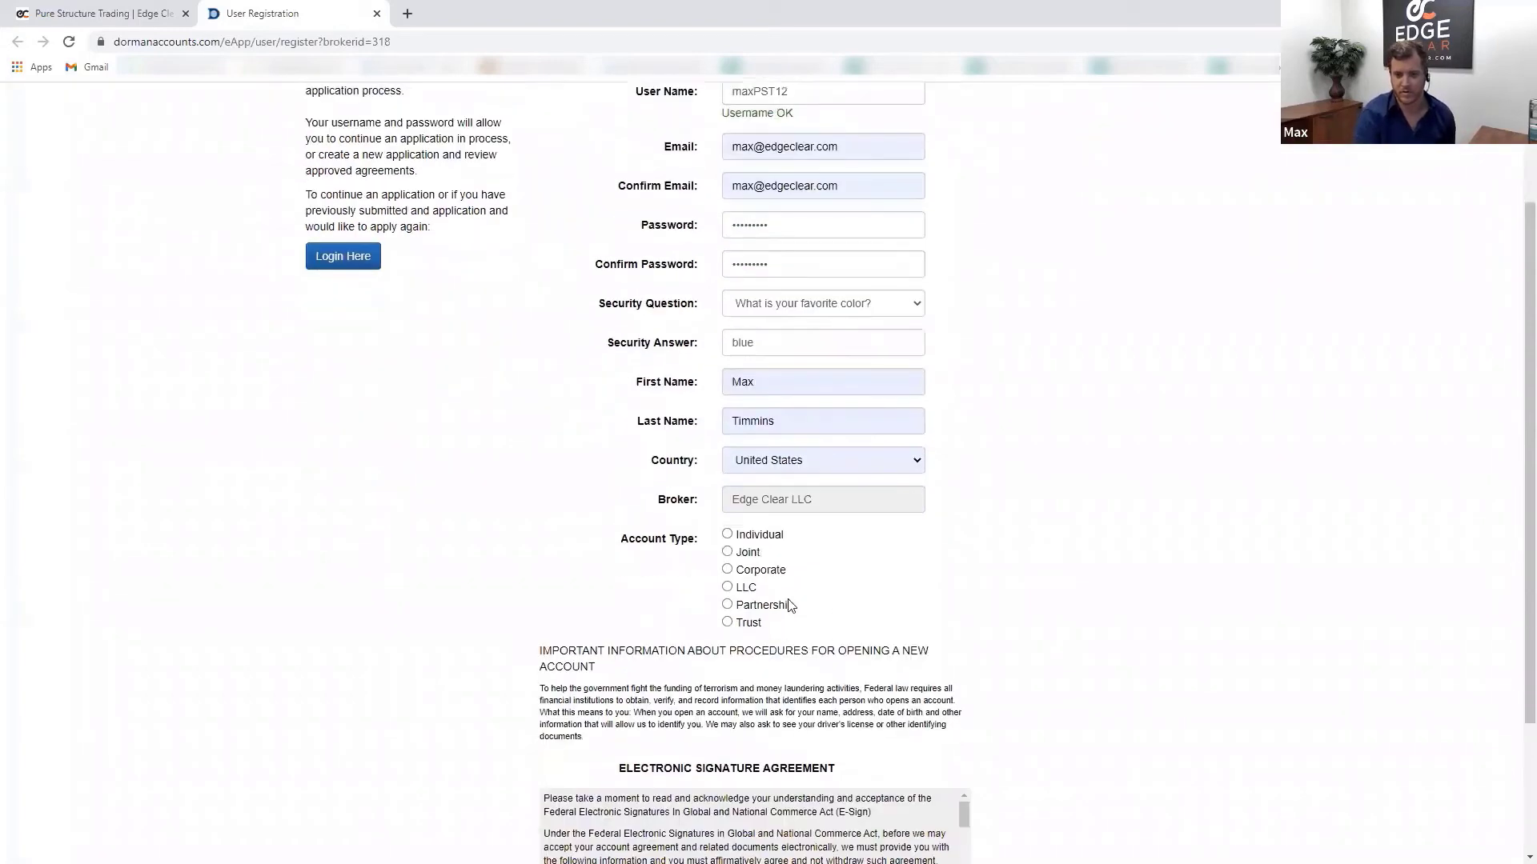
pyautogui.click(762, 542)
pyautogui.scroll(-3, 1127, 622)
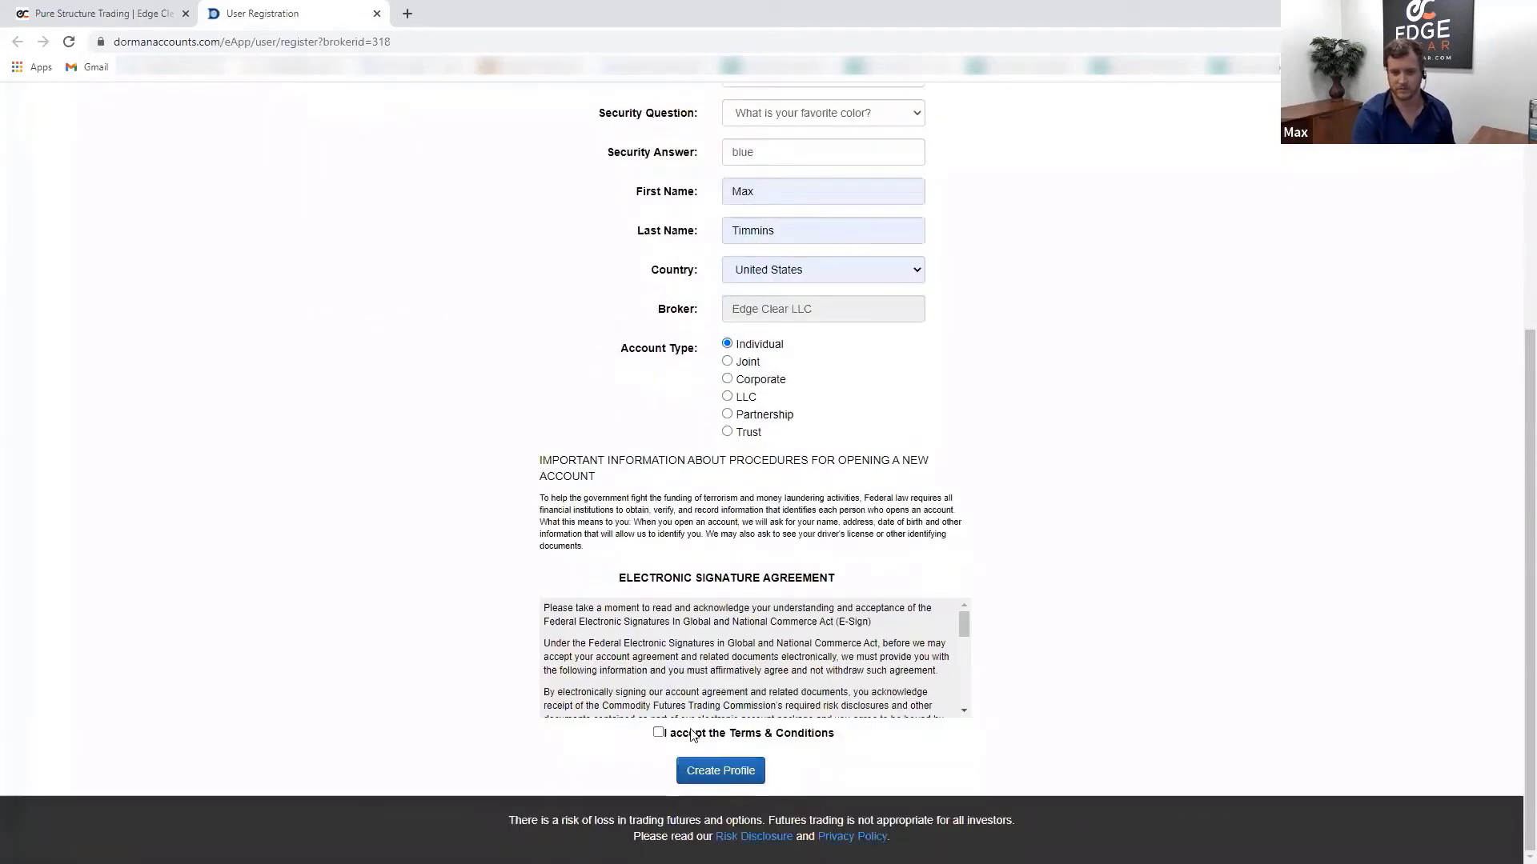
pyautogui.click(658, 733)
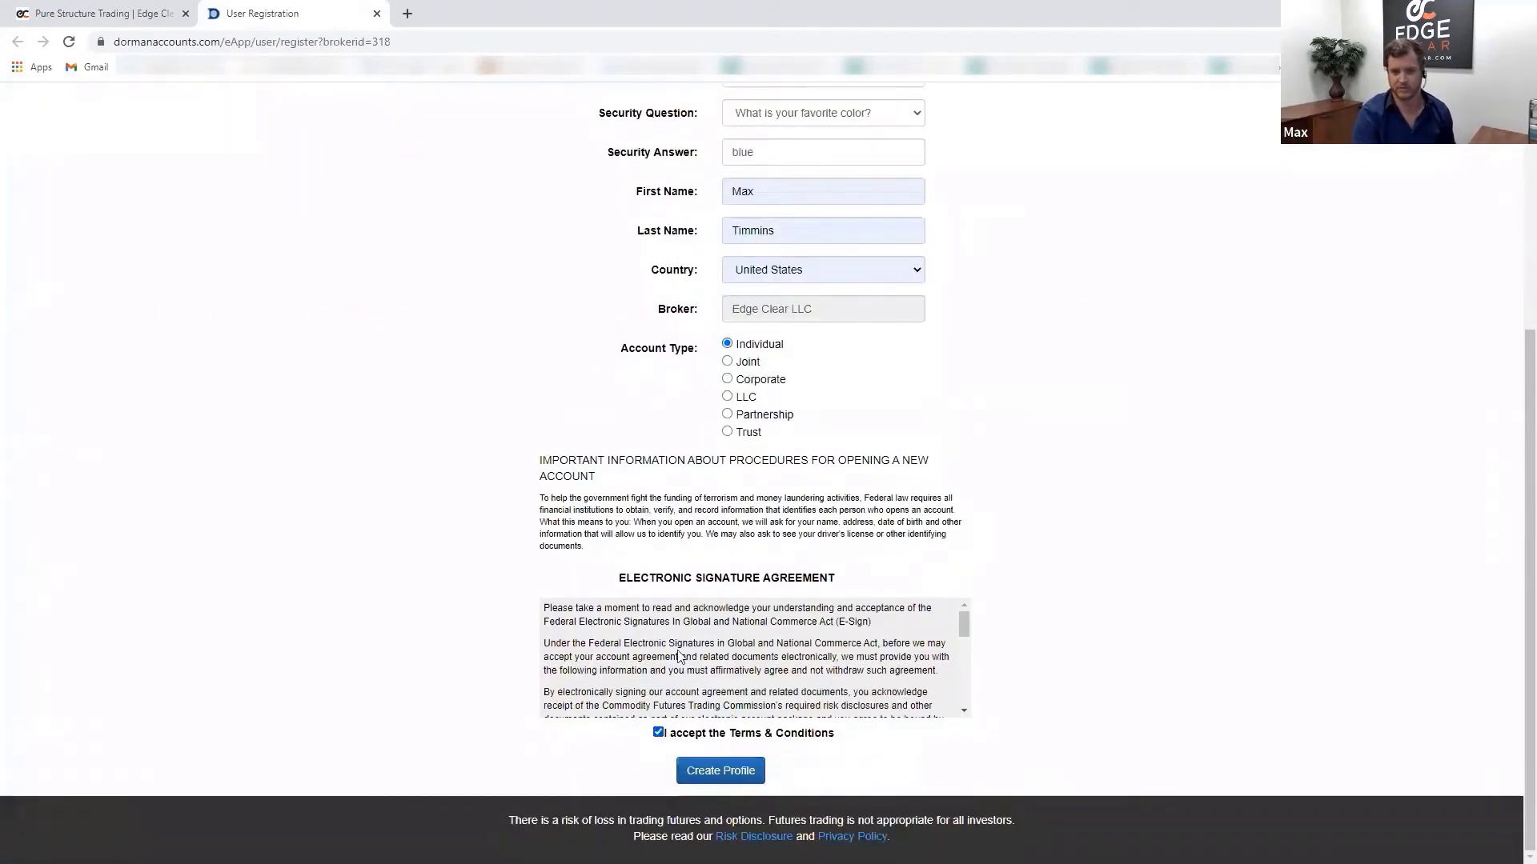
pyautogui.scroll(-6, 685, 650)
pyautogui.scroll(6, 685, 650)
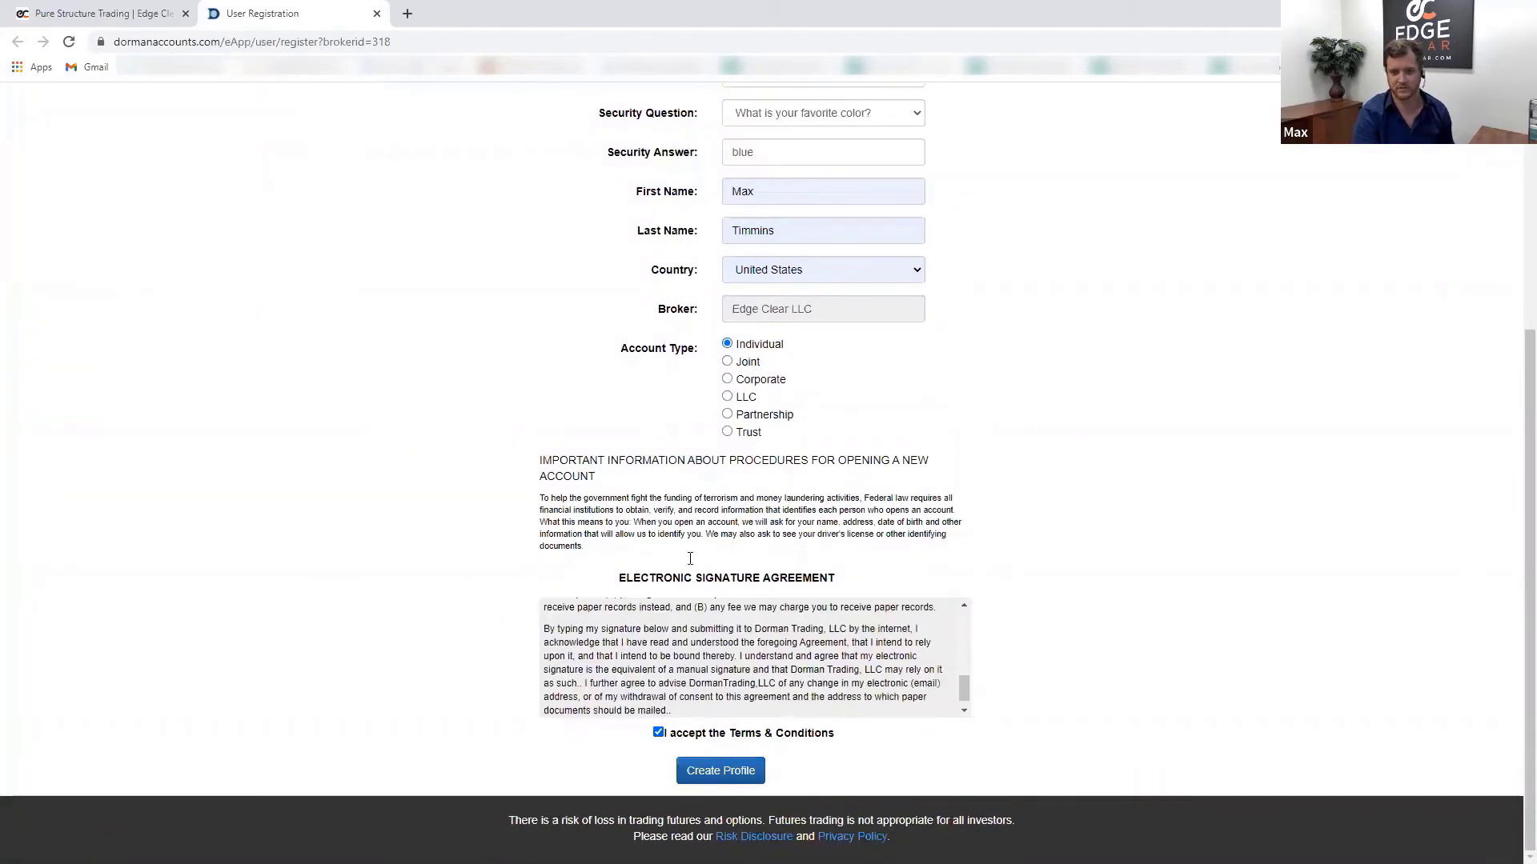
pyautogui.scroll(2, 830, 464)
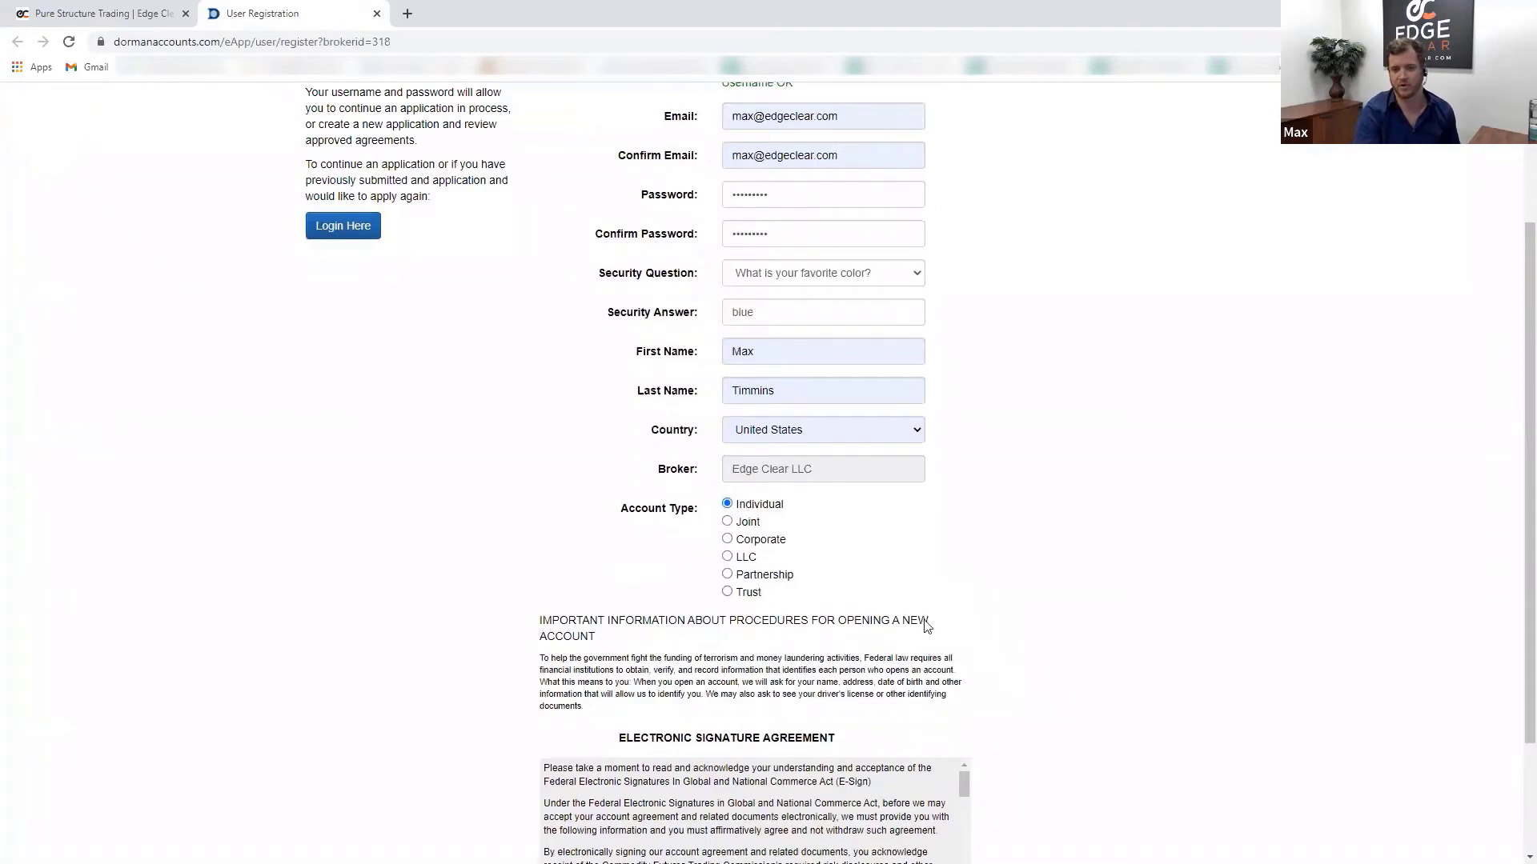
pyautogui.scroll(-8, 859, 768)
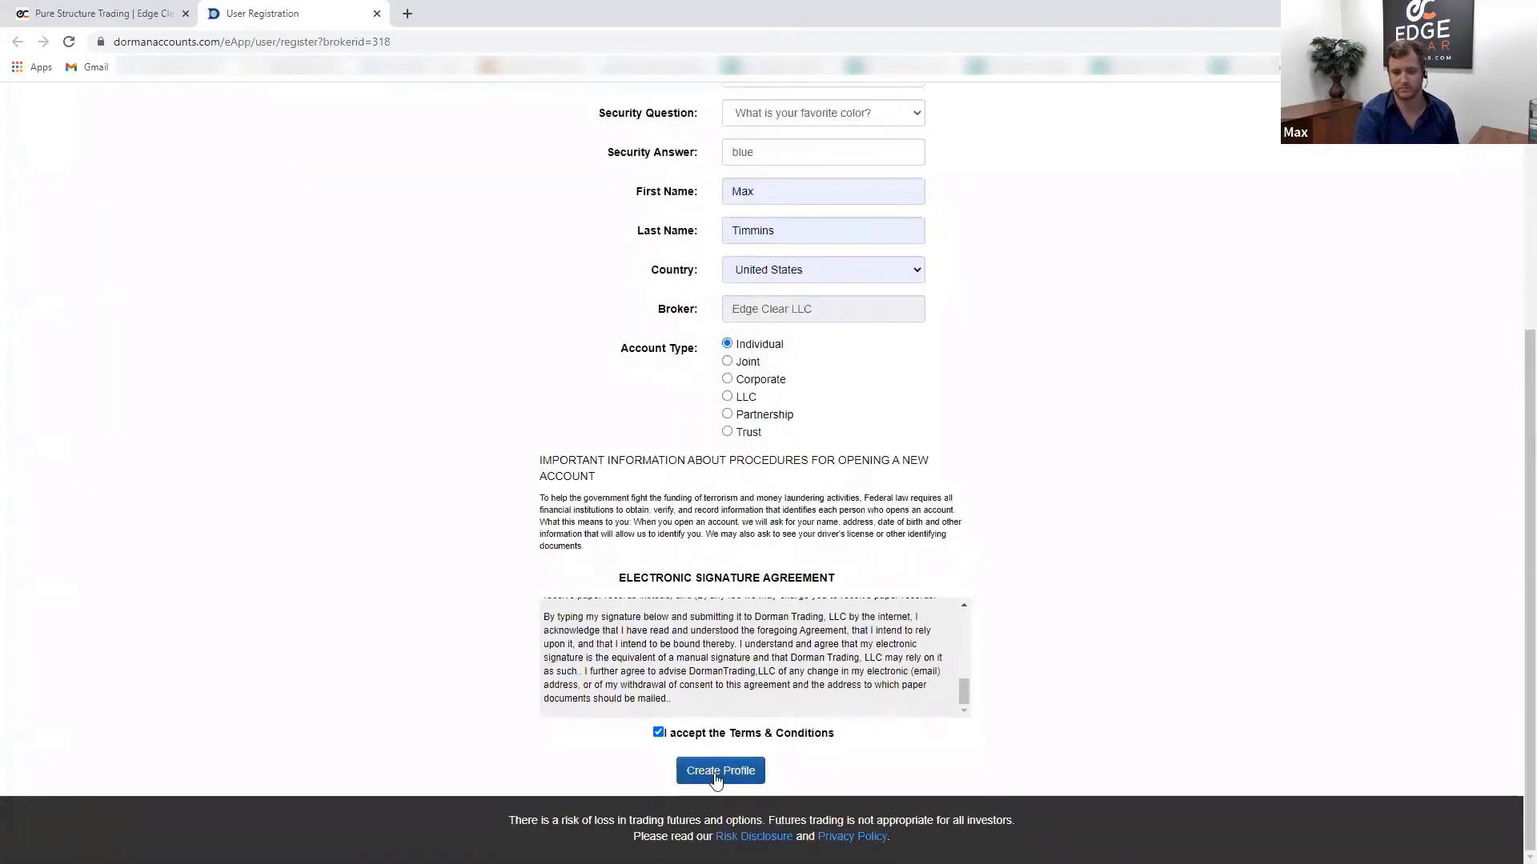
pyautogui.click(715, 774)
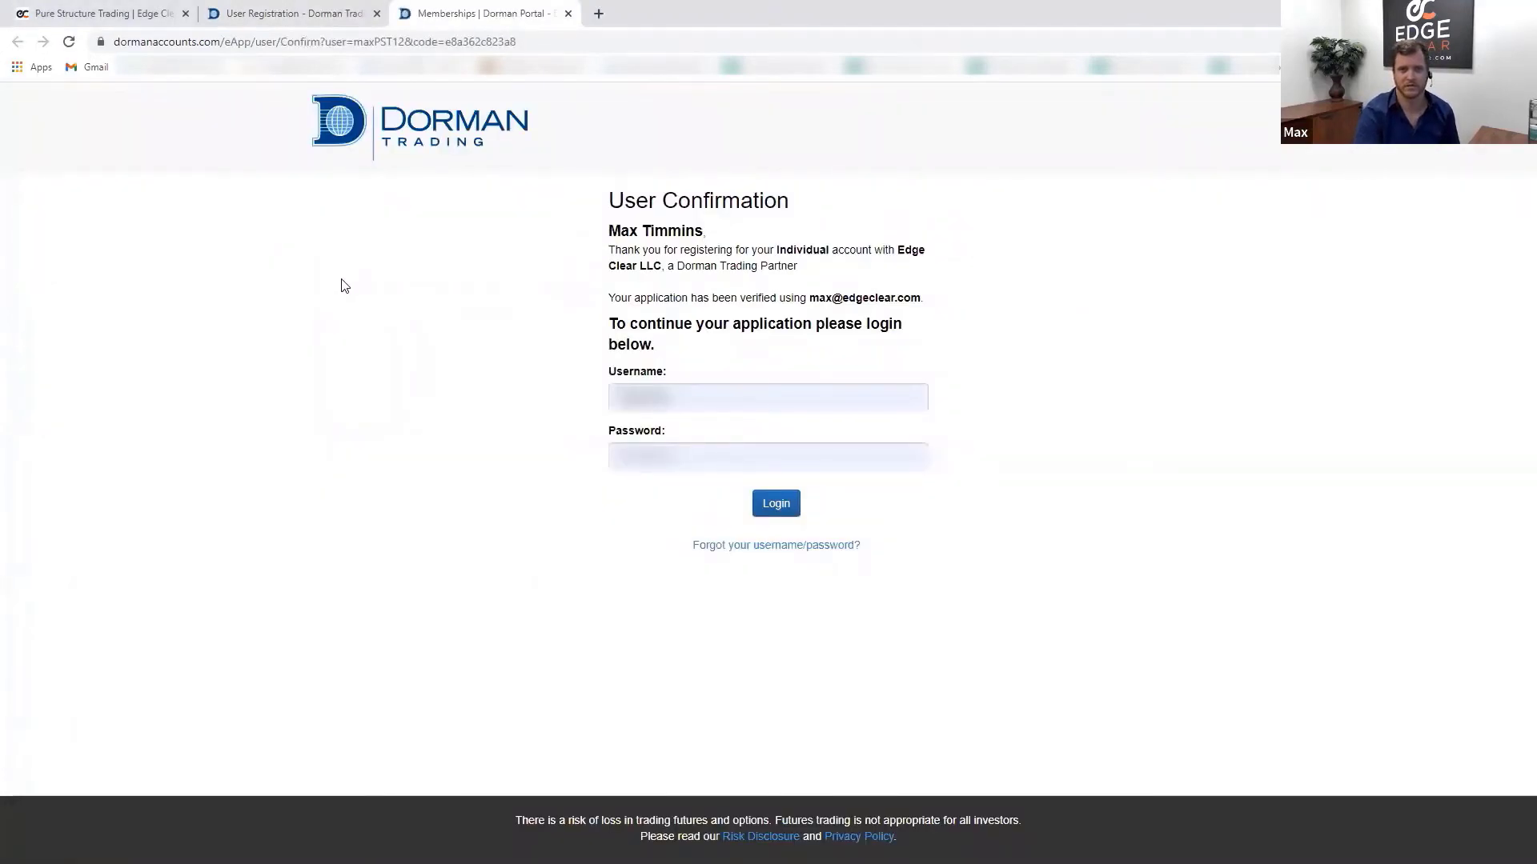
# - Log in with the new credentials, re-entering the password after the first attempt fails
pyautogui.click(776, 503)
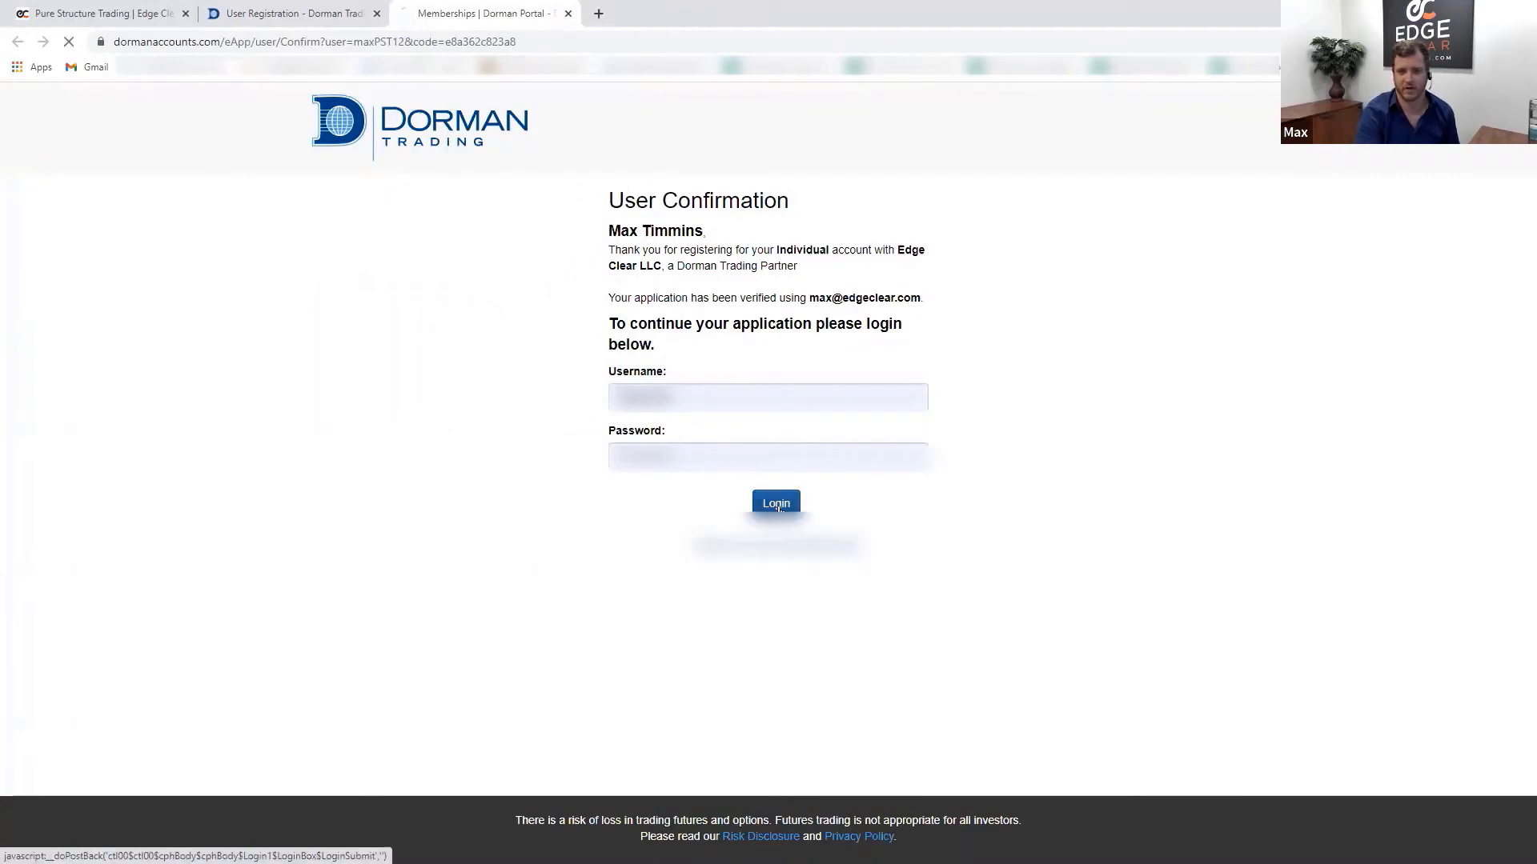
pyautogui.click(761, 490)
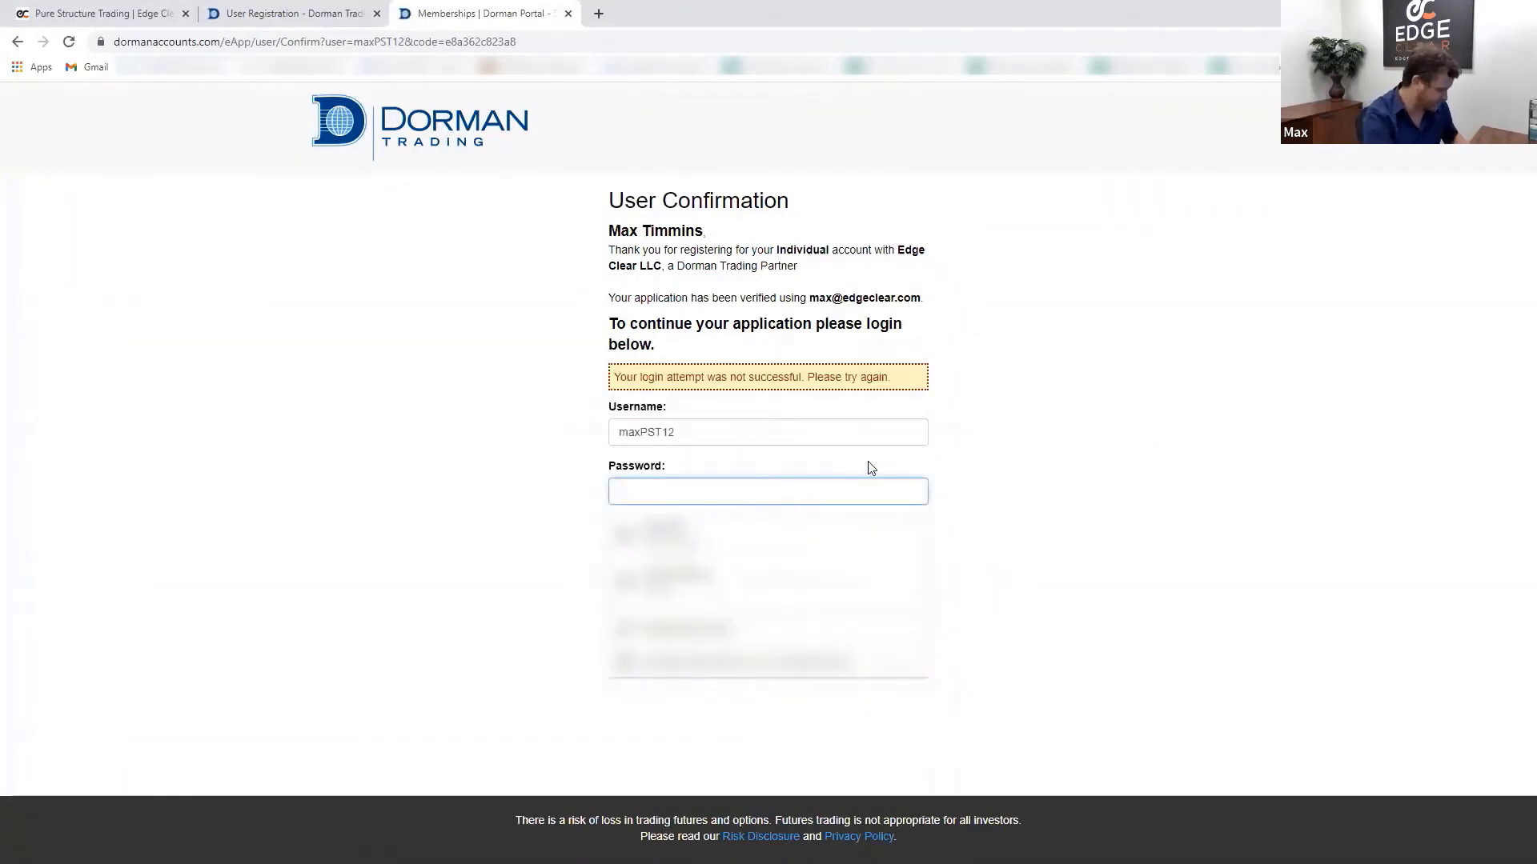
pyautogui.write('••••••••')
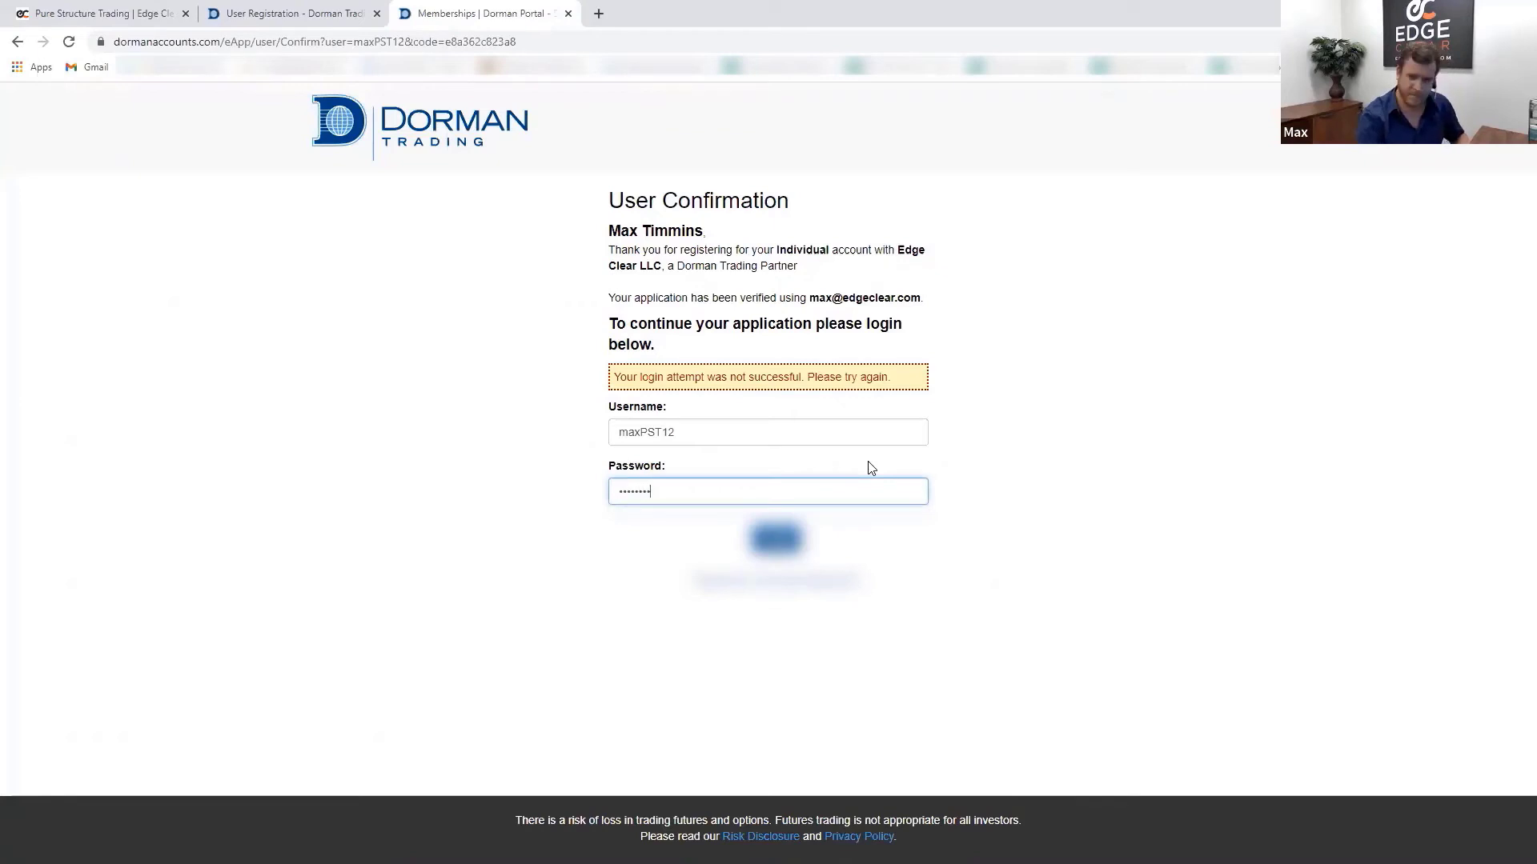
pyautogui.click(776, 538)
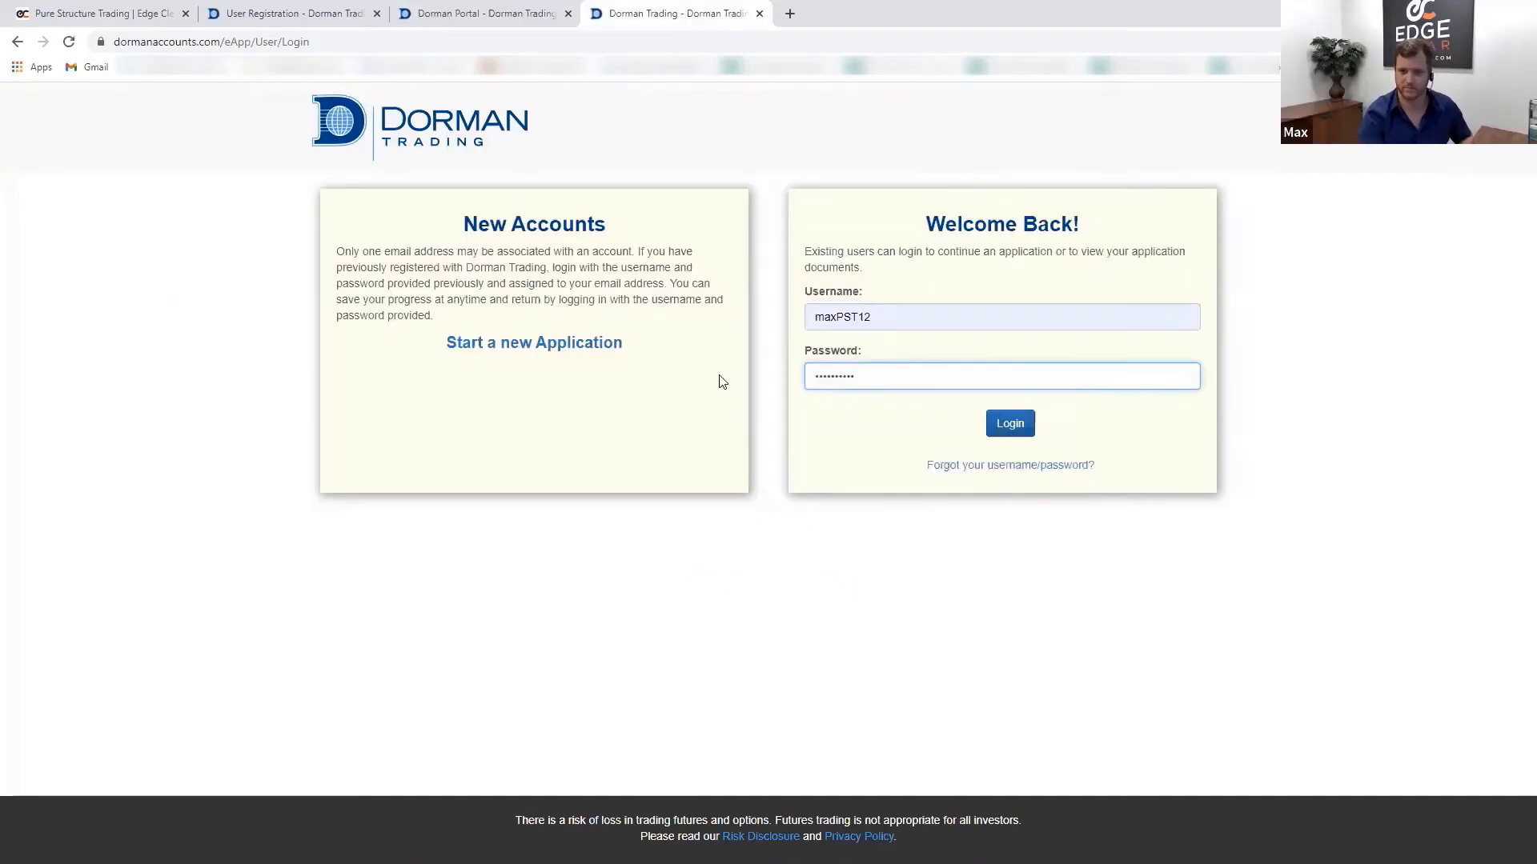
pyautogui.click(1010, 424)
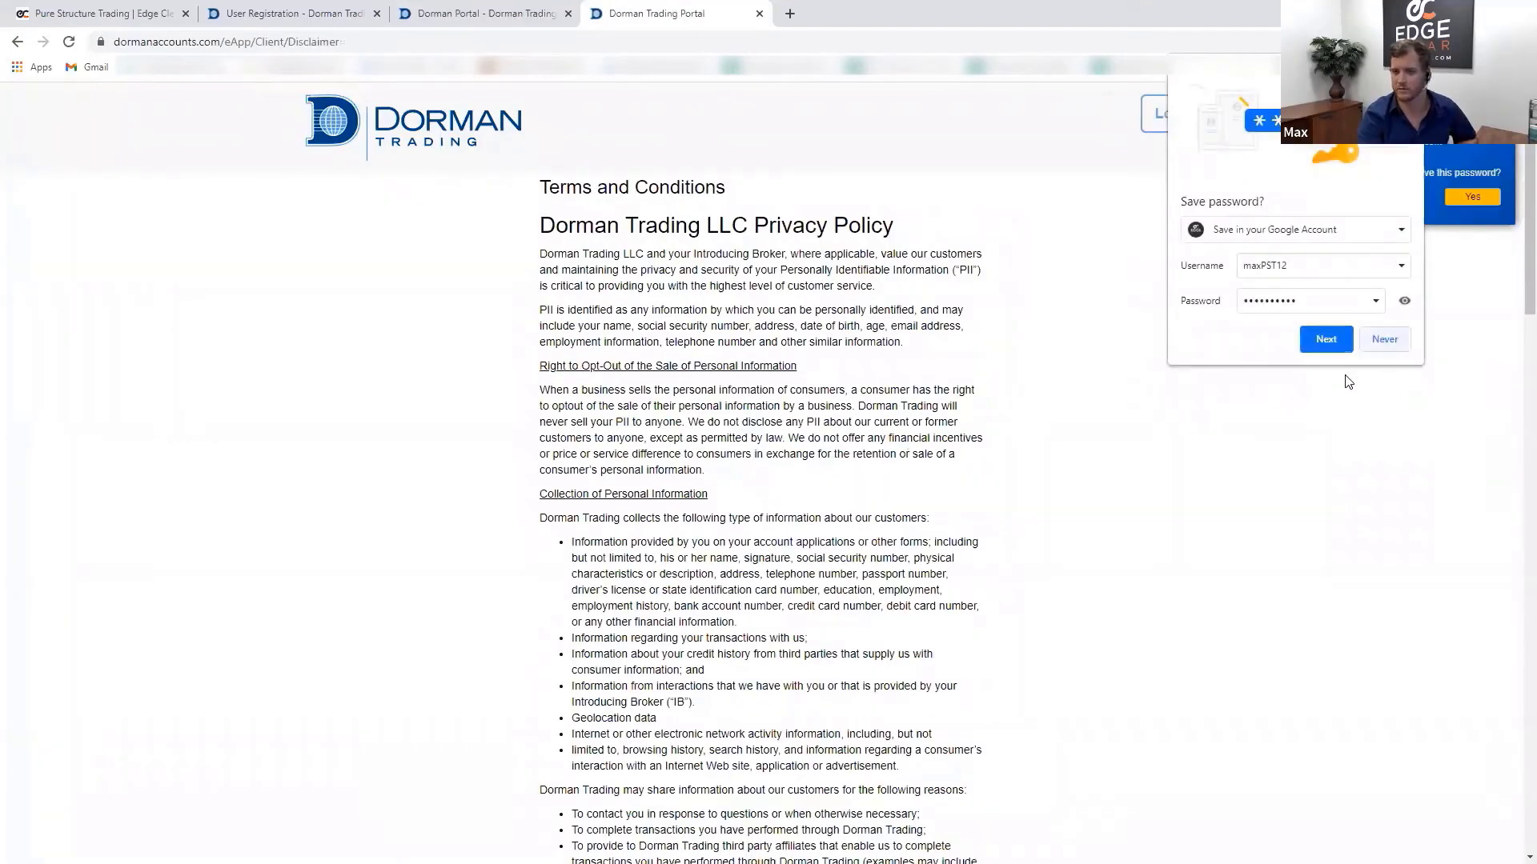
# - Decline both save-password prompts and click I agree at the bottom of the privacy policy
pyautogui.click(1384, 338)
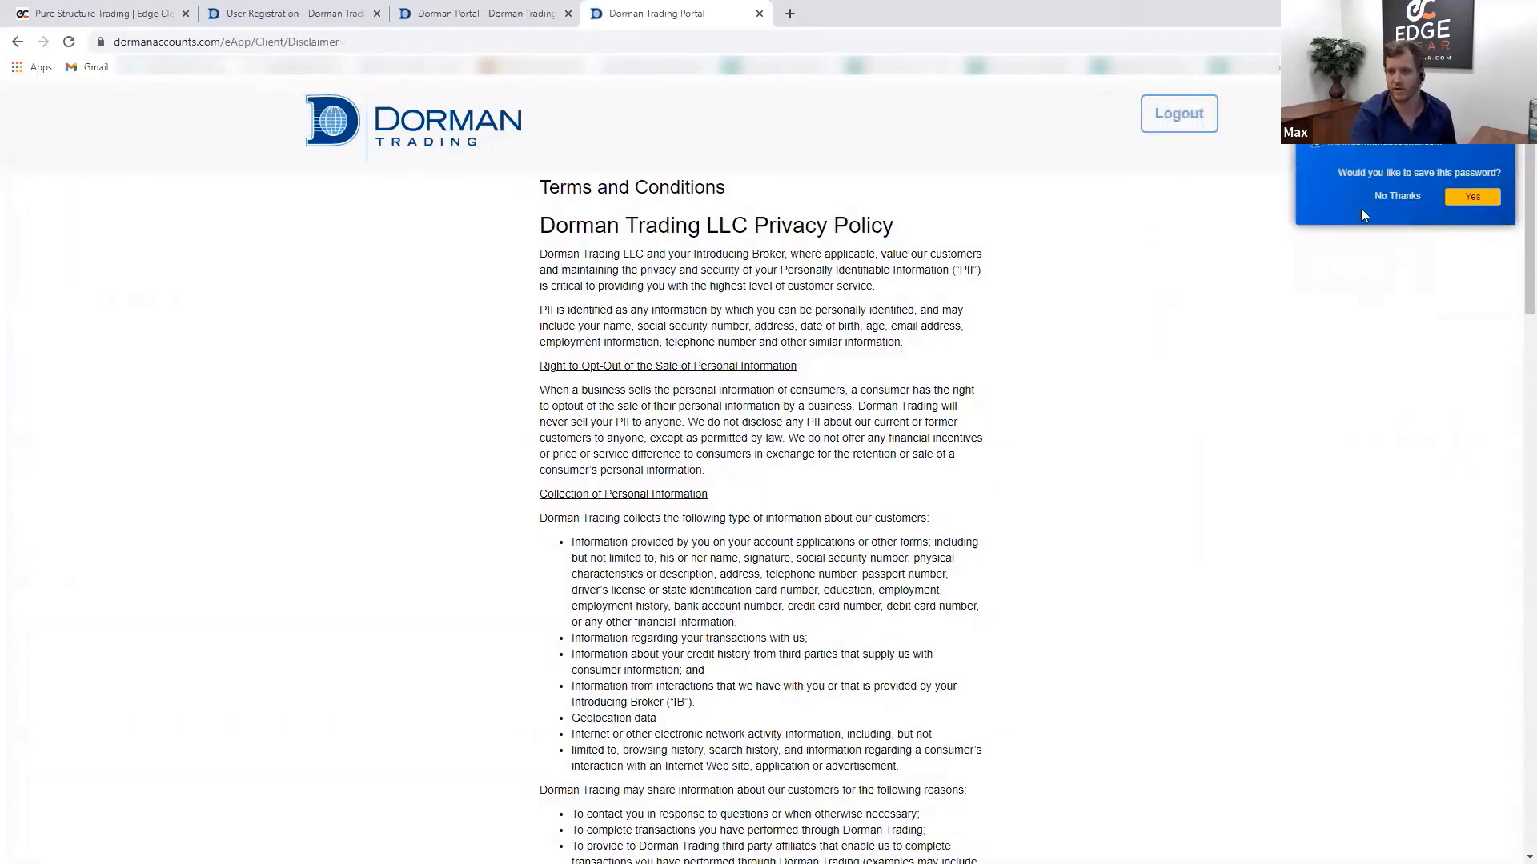
pyautogui.click(1398, 196)
pyautogui.scroll(-5, 671, 342)
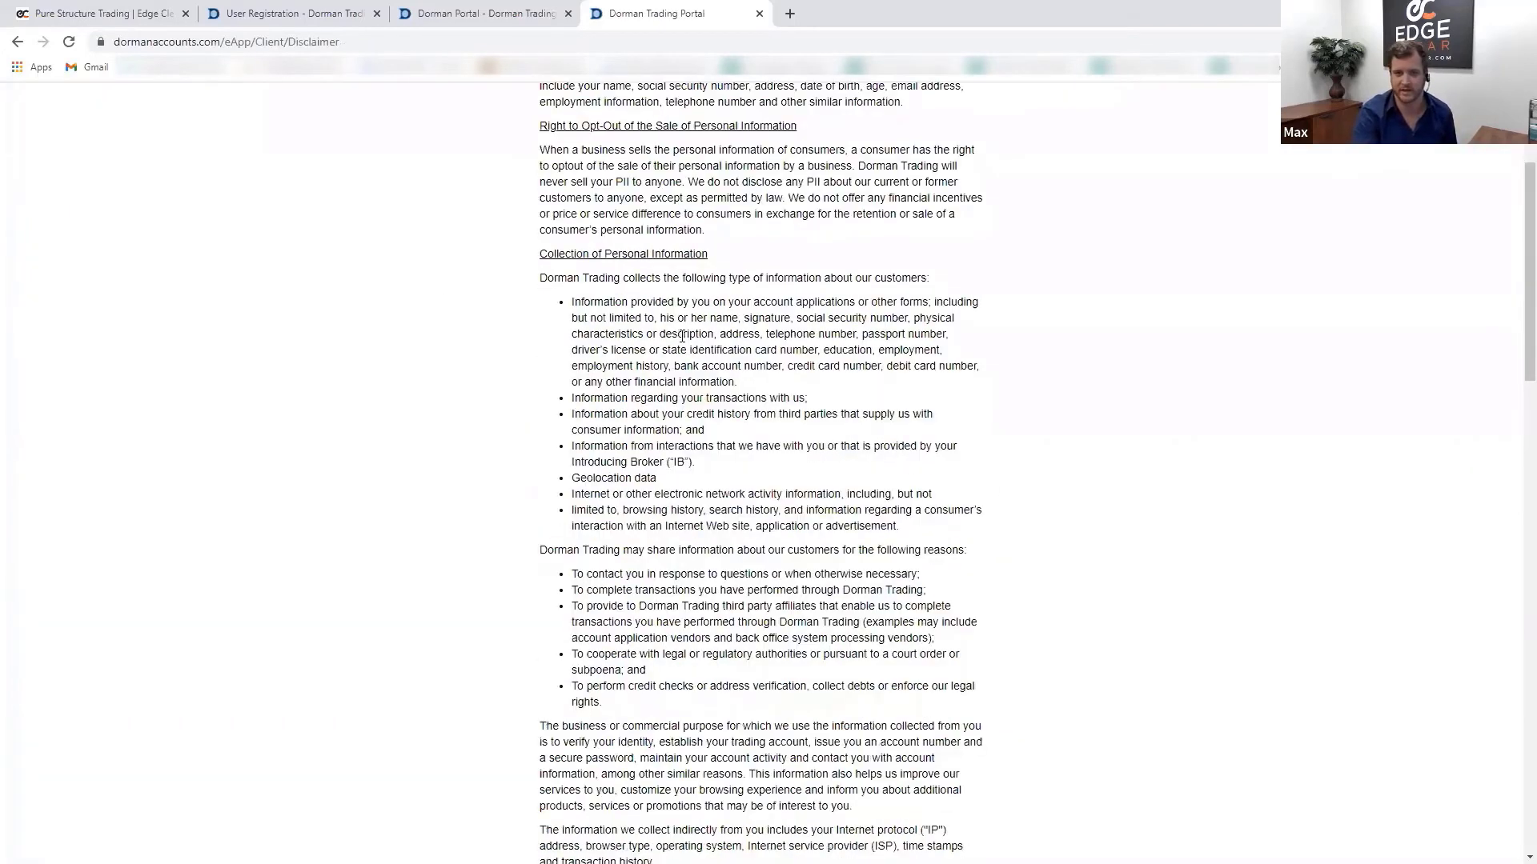
pyautogui.scroll(-15, 720, 412)
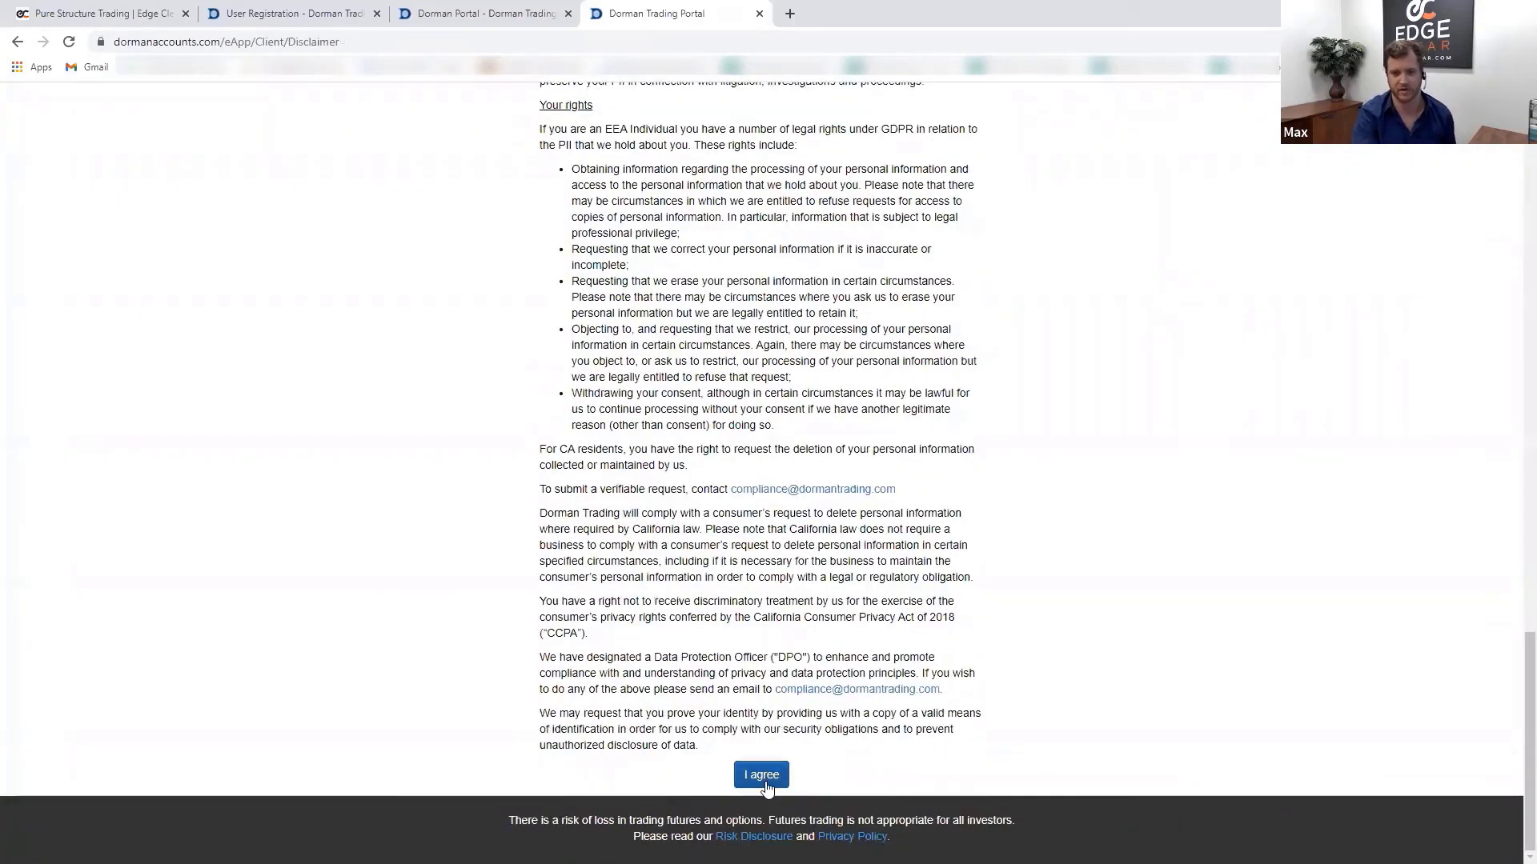
pyautogui.click(763, 780)
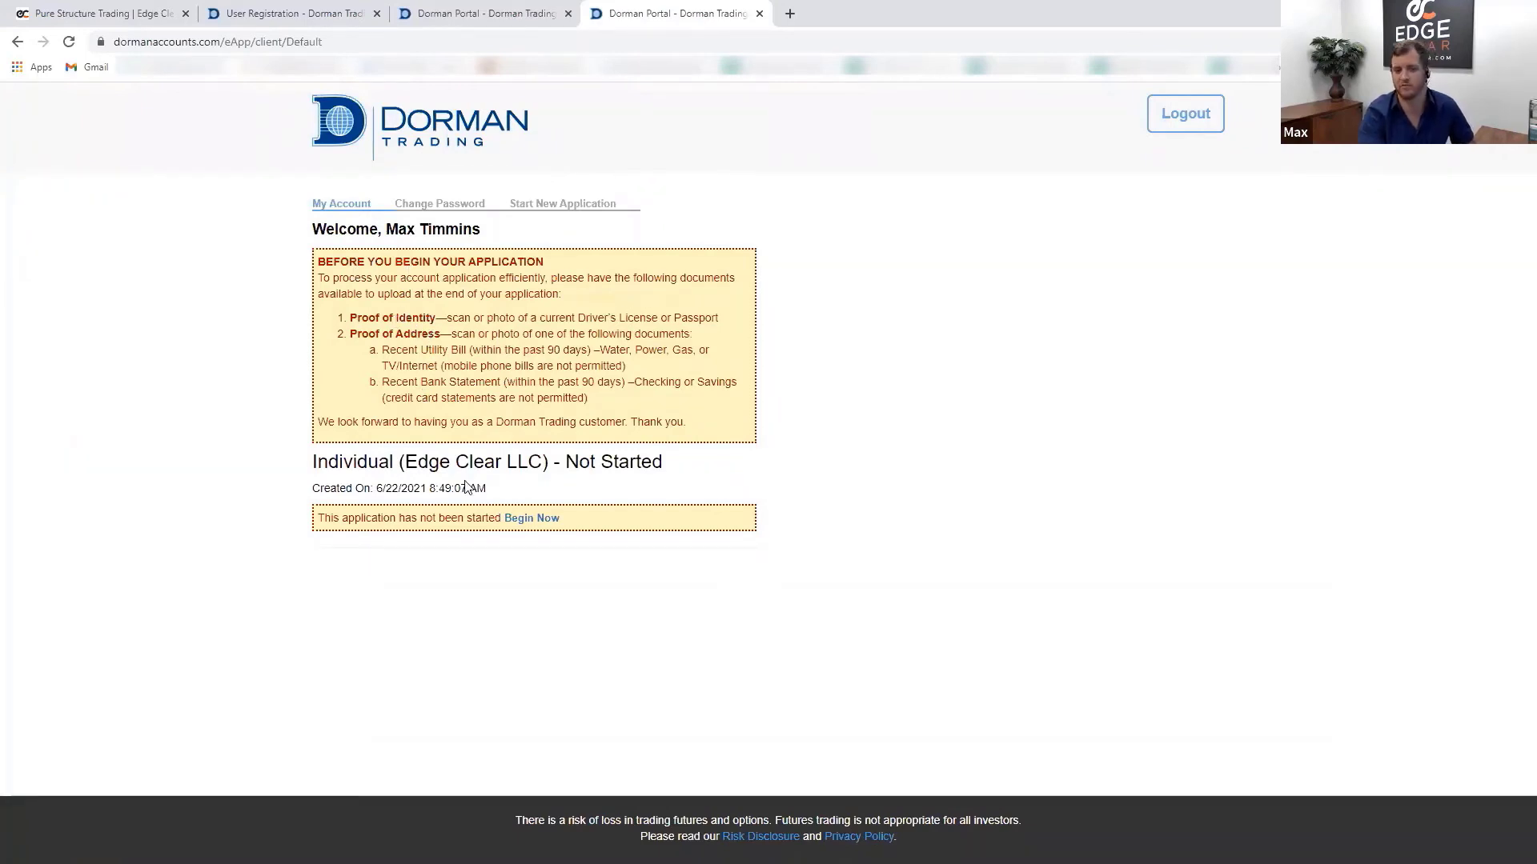
# - Begin the Individual application, enter the tax ID and check the prefilled Edge Clear LLC broker name
pyautogui.click(522, 521)
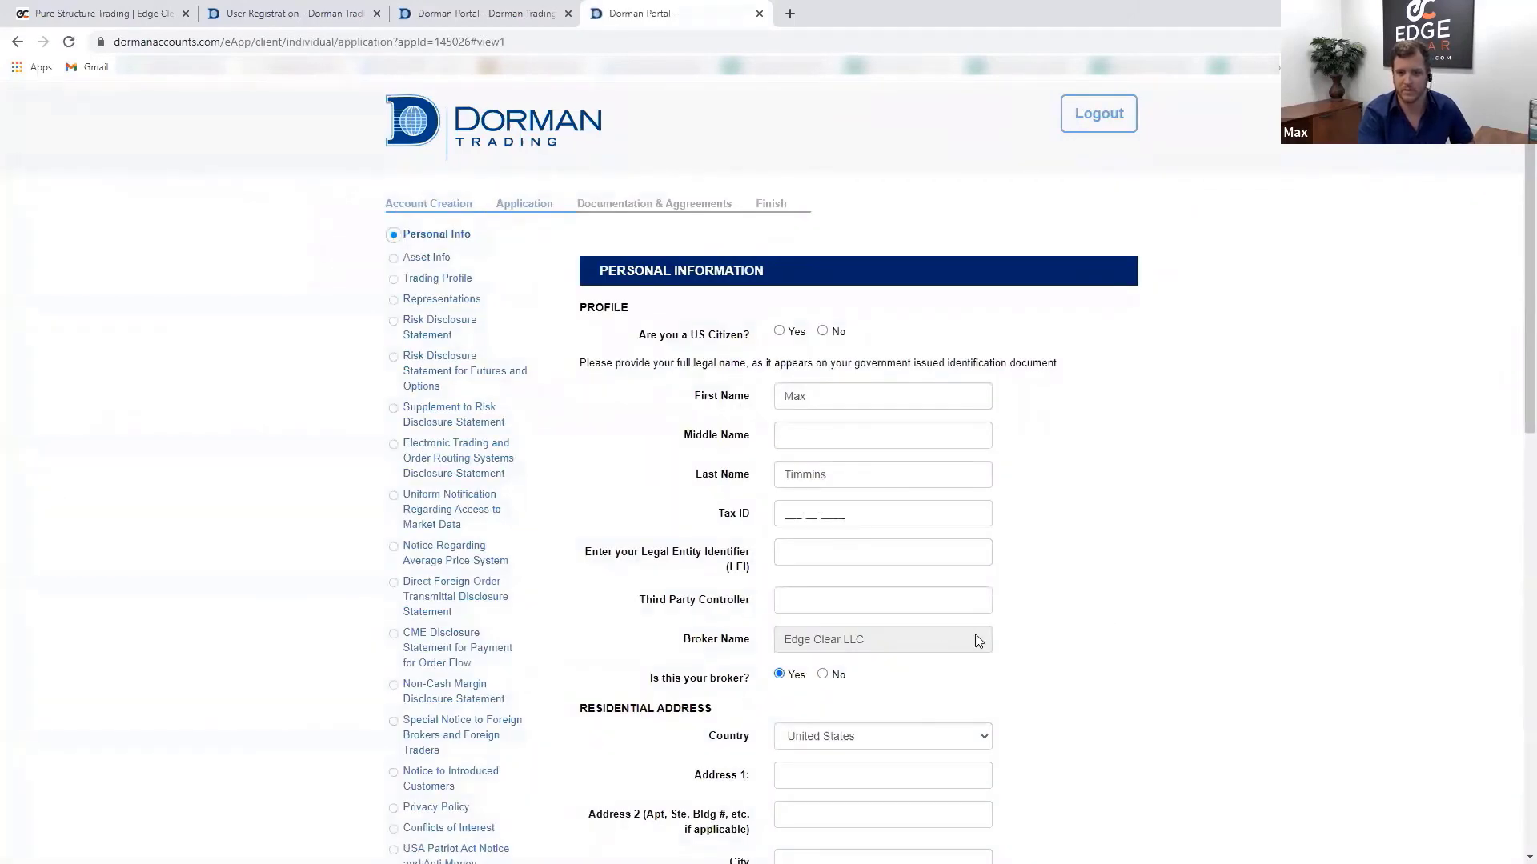
pyautogui.scroll(-4, 1057, 480)
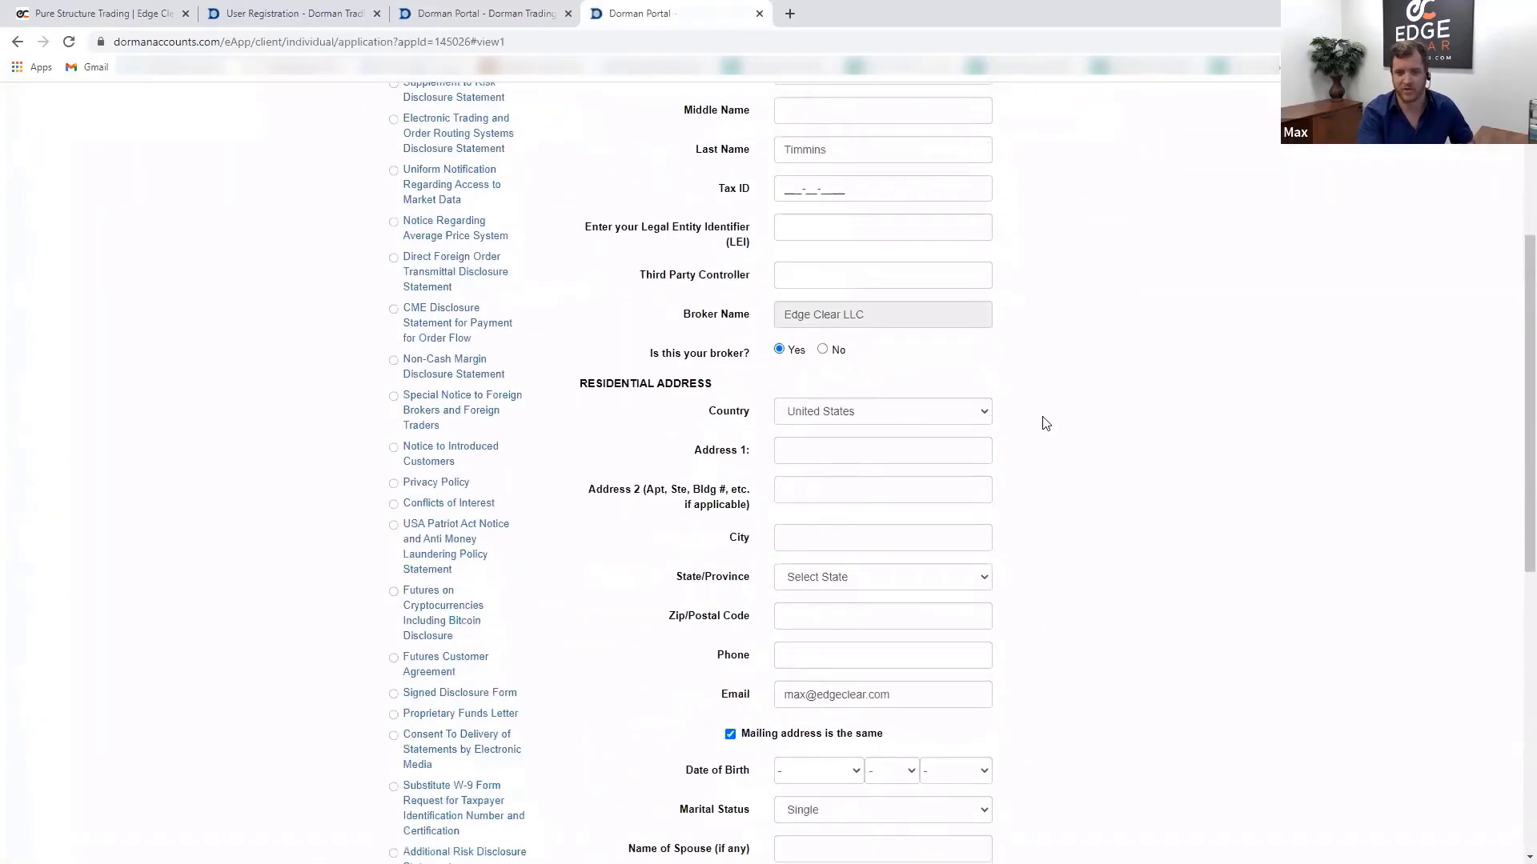
pyautogui.scroll(-1, 1046, 423)
pyautogui.scroll(1, 1041, 422)
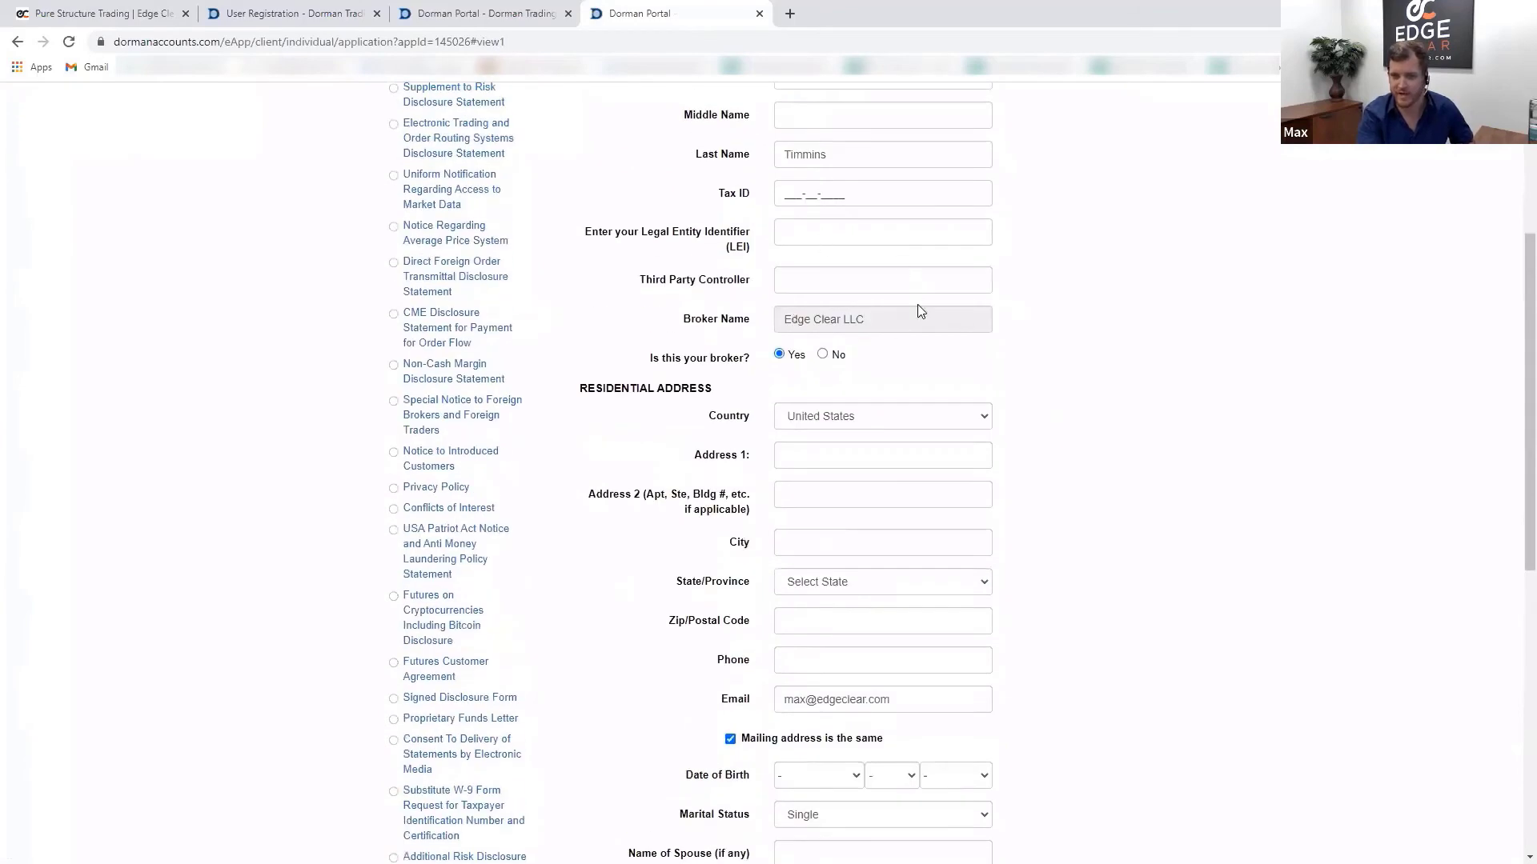
pyautogui.scroll(1, 917, 308)
pyautogui.click(859, 269)
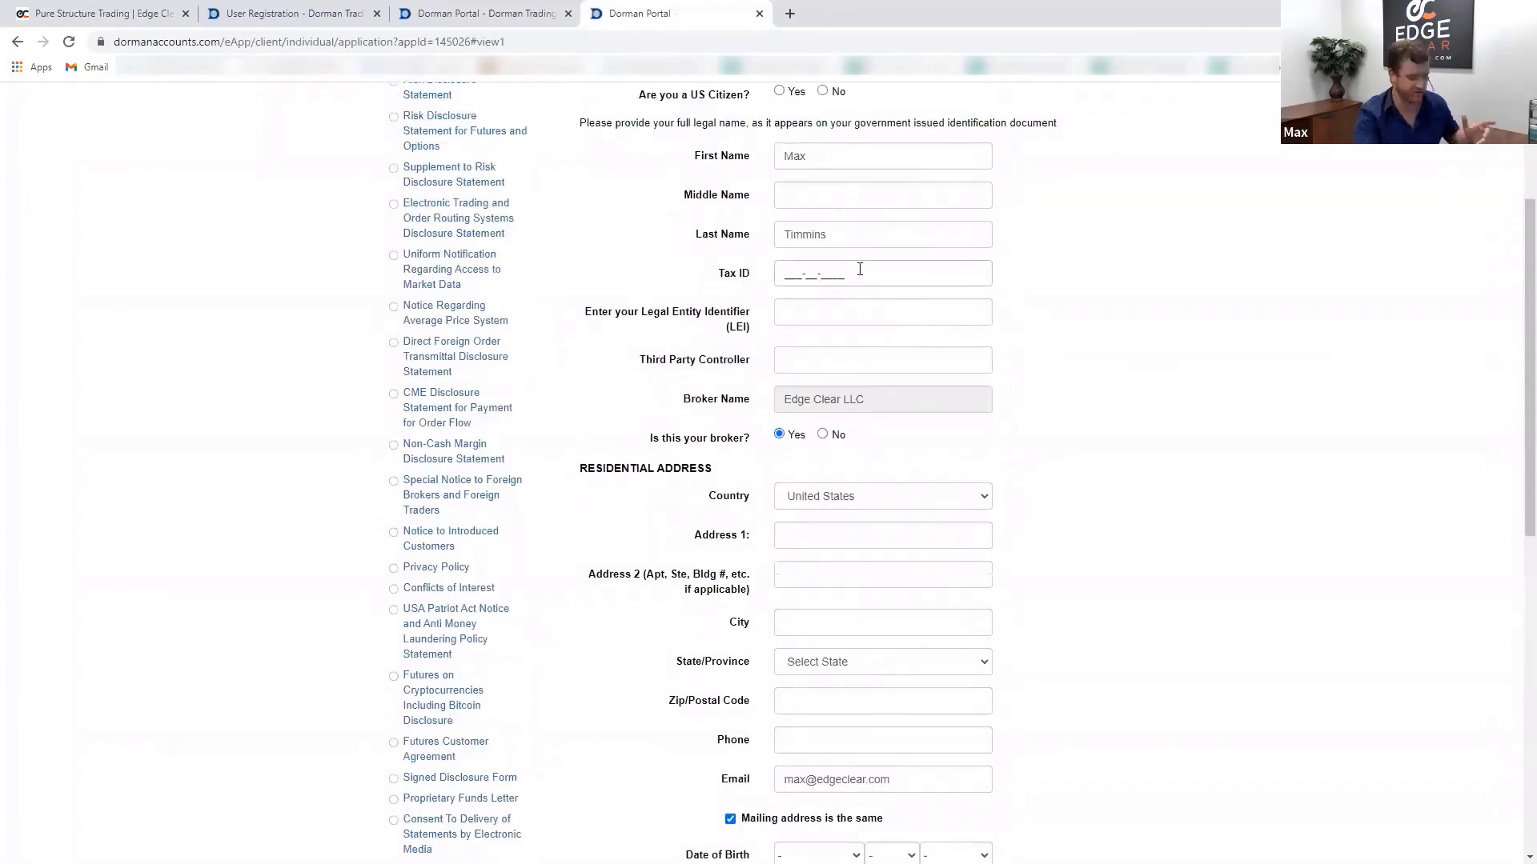
pyautogui.write('123-45')
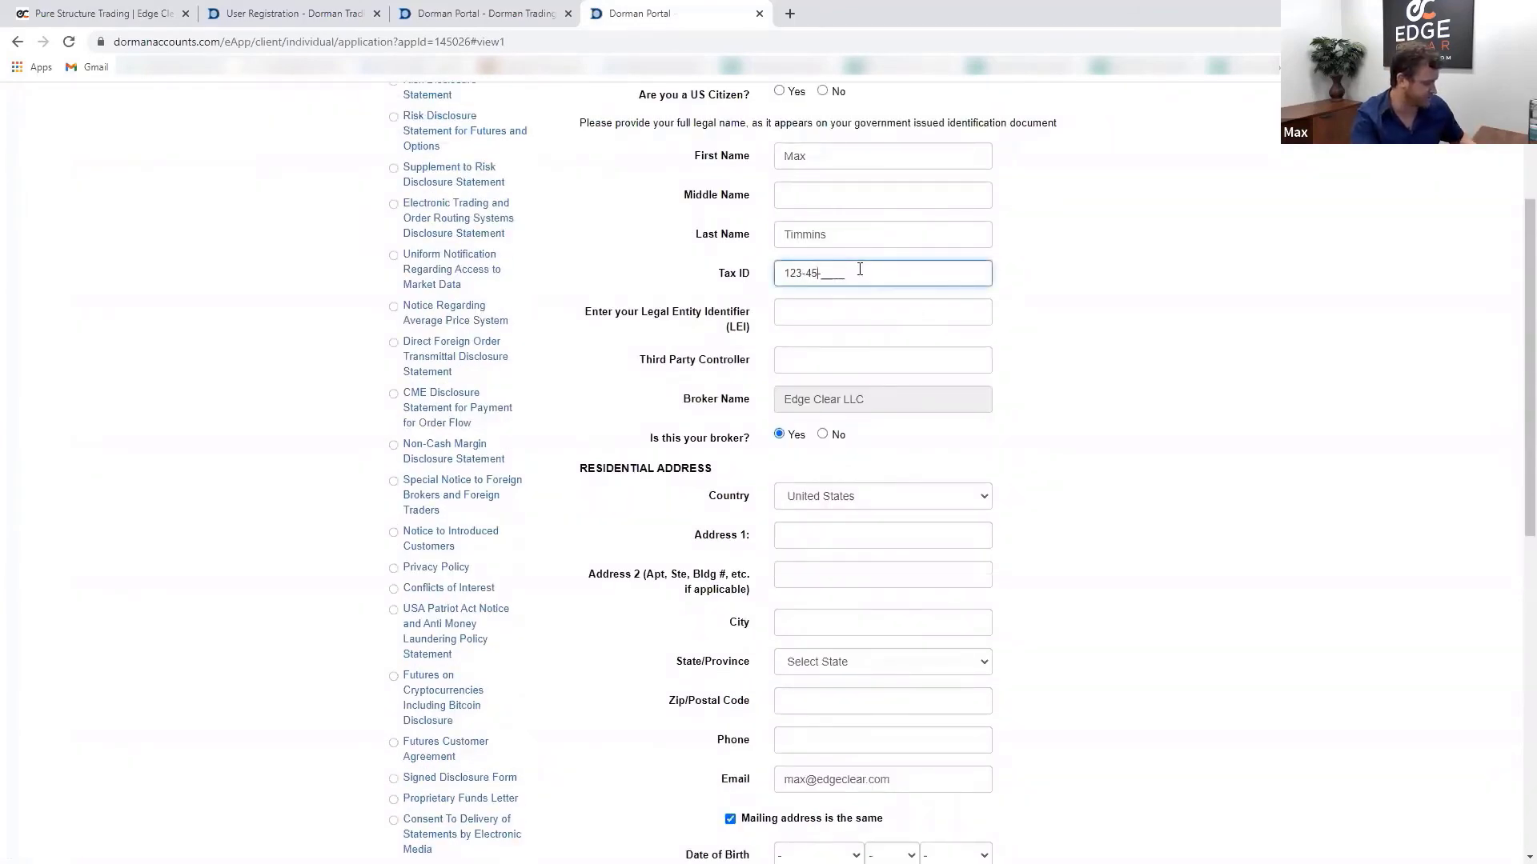
pyautogui.write('-6789')
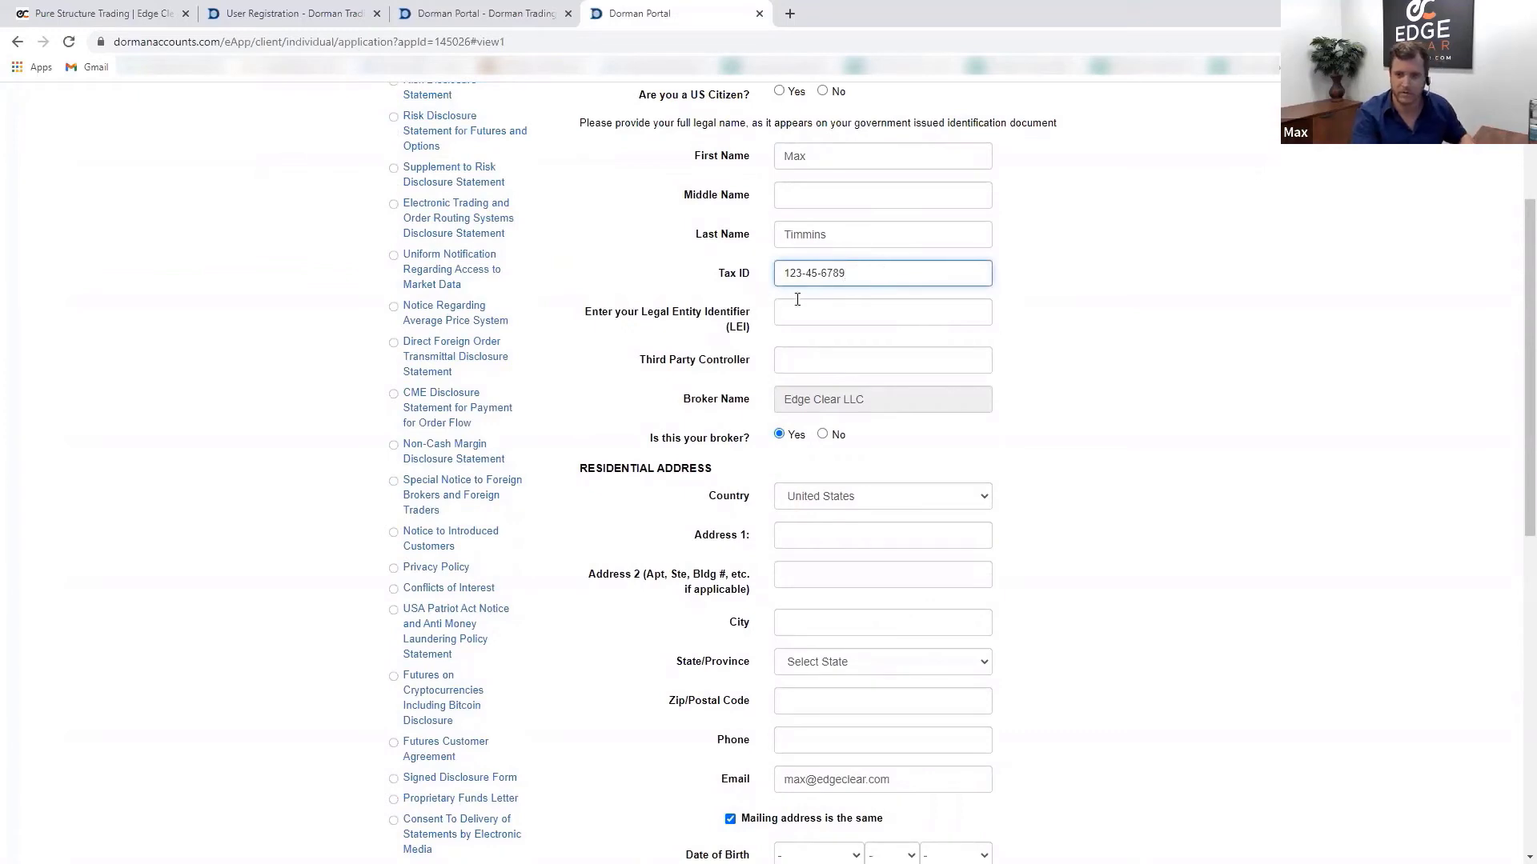
pyautogui.click(802, 356)
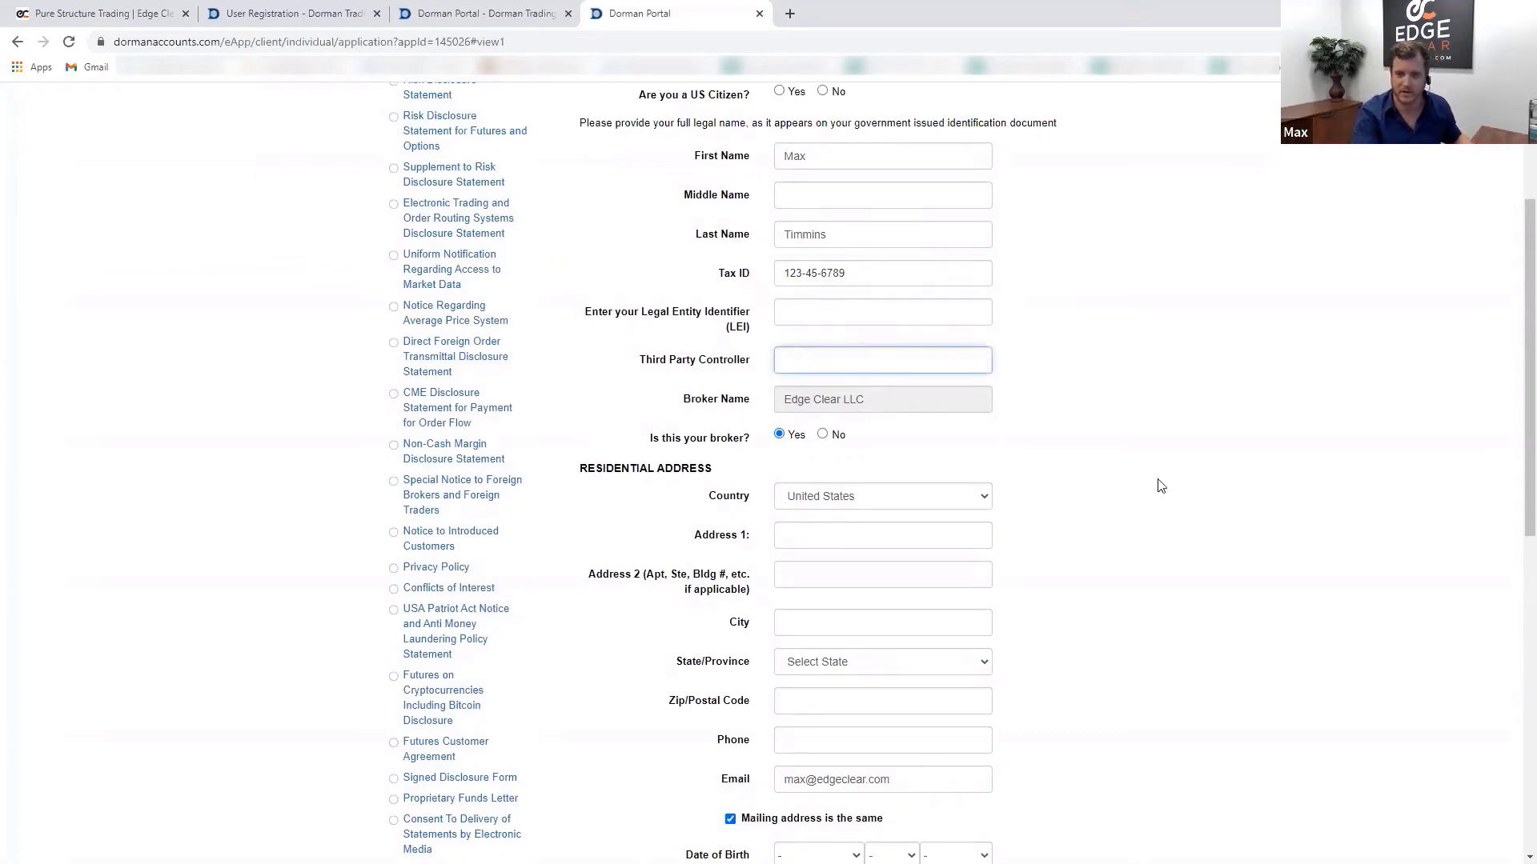
pyautogui.click(861, 401)
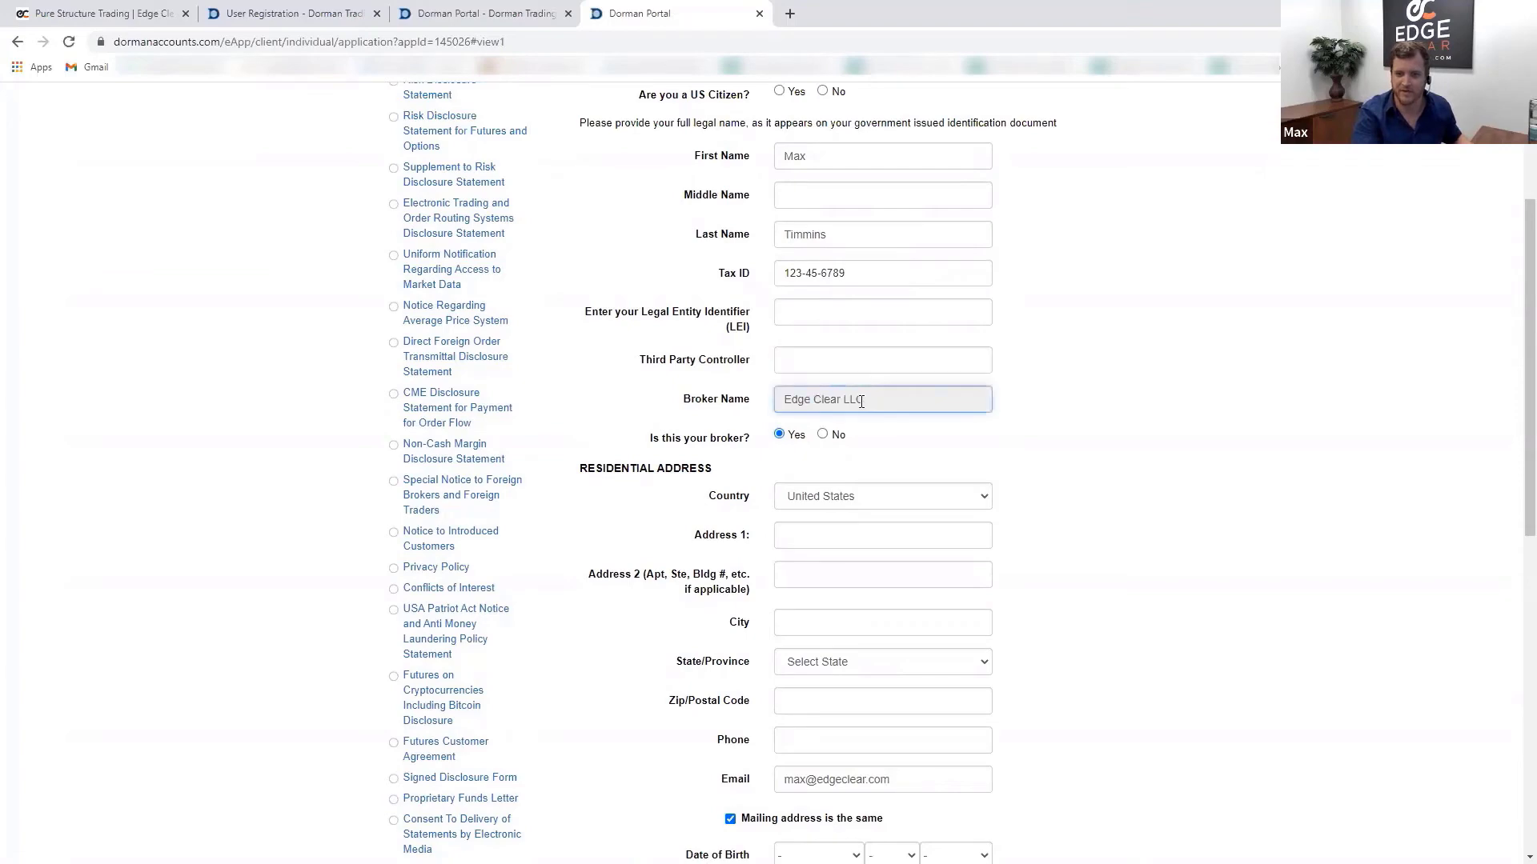
pyautogui.doubleClick(861, 401)
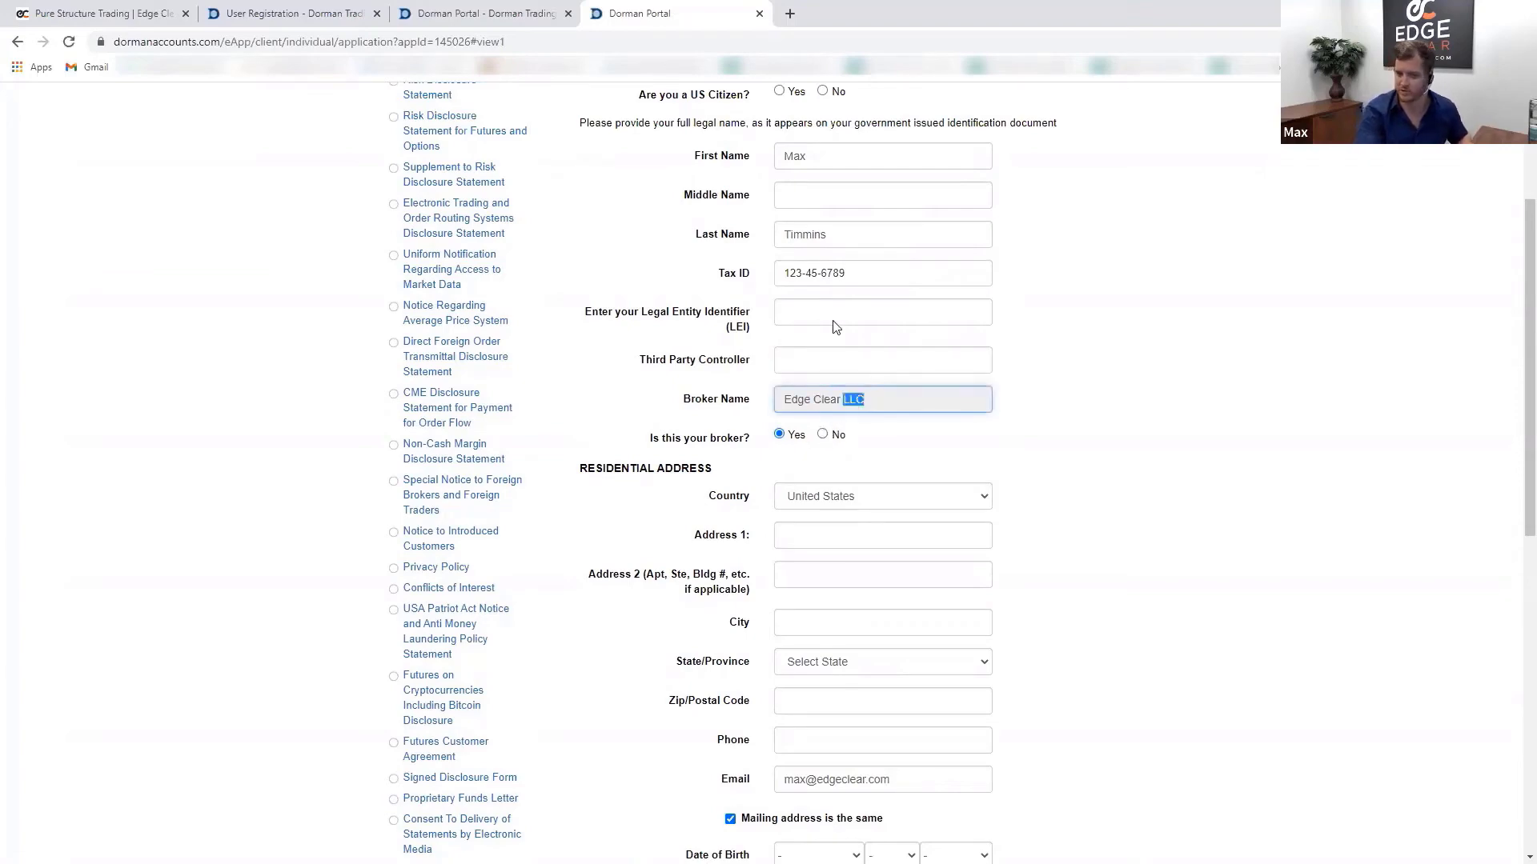
pyautogui.scroll(-2, 1121, 418)
# - Enter the first address line and choose Illinois as the state, dismissing the autofill suggestions
pyautogui.click(817, 385)
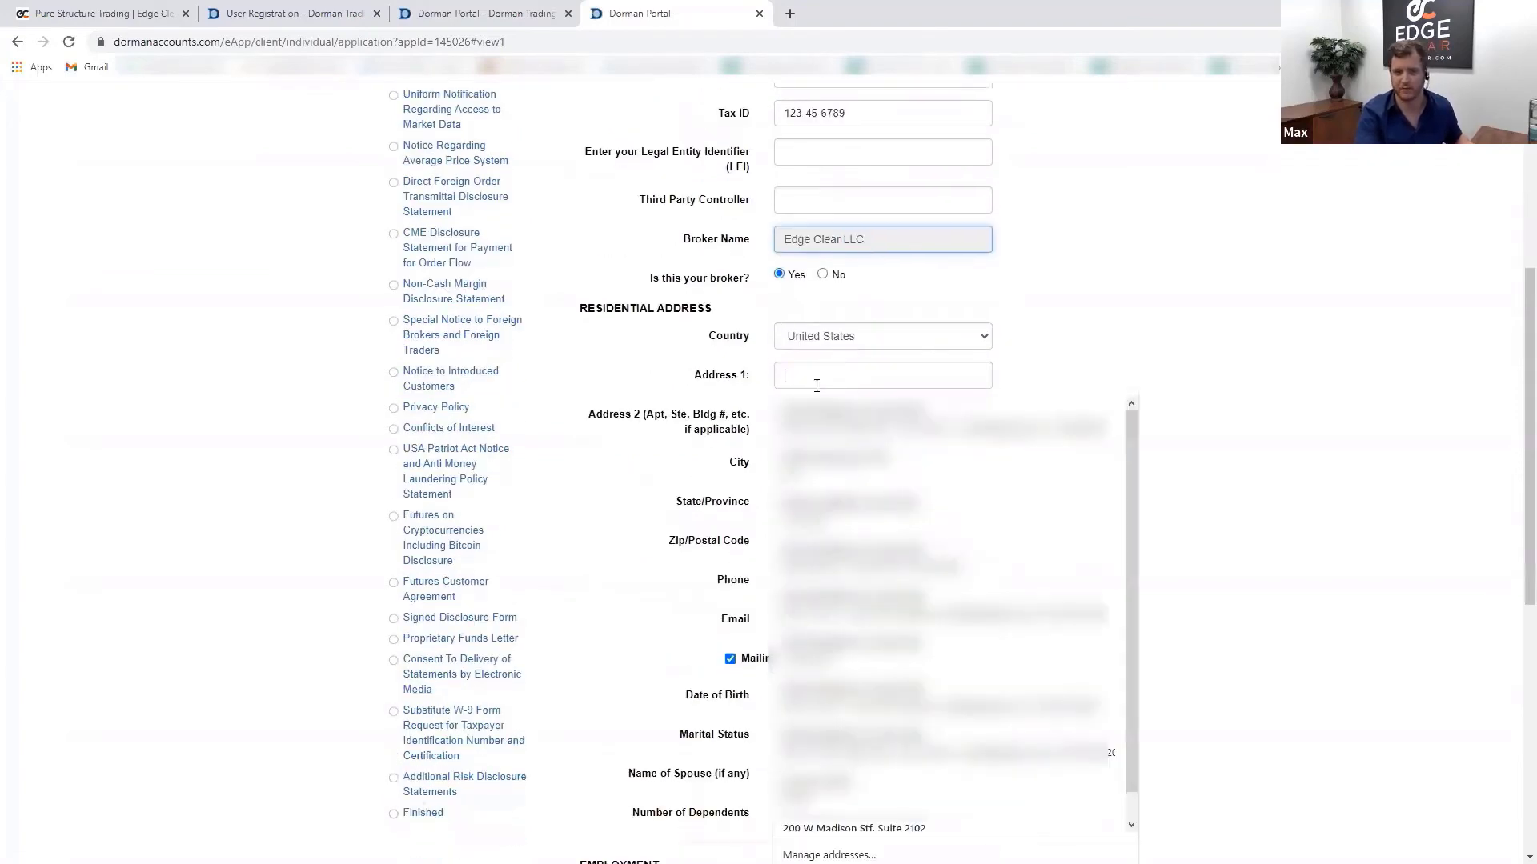
pyautogui.press('Escape')
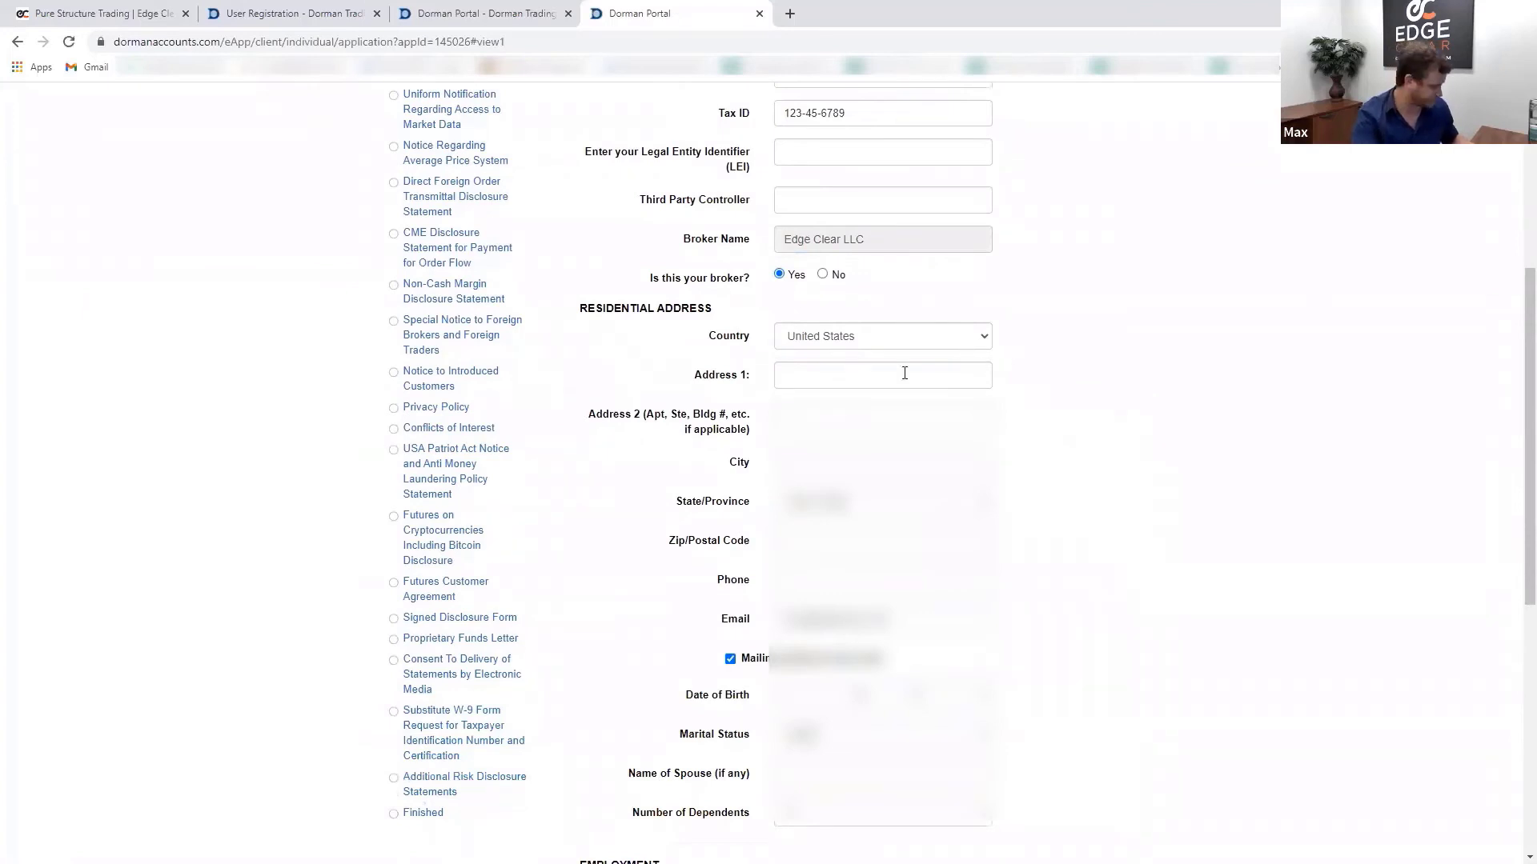
pyautogui.write('123')
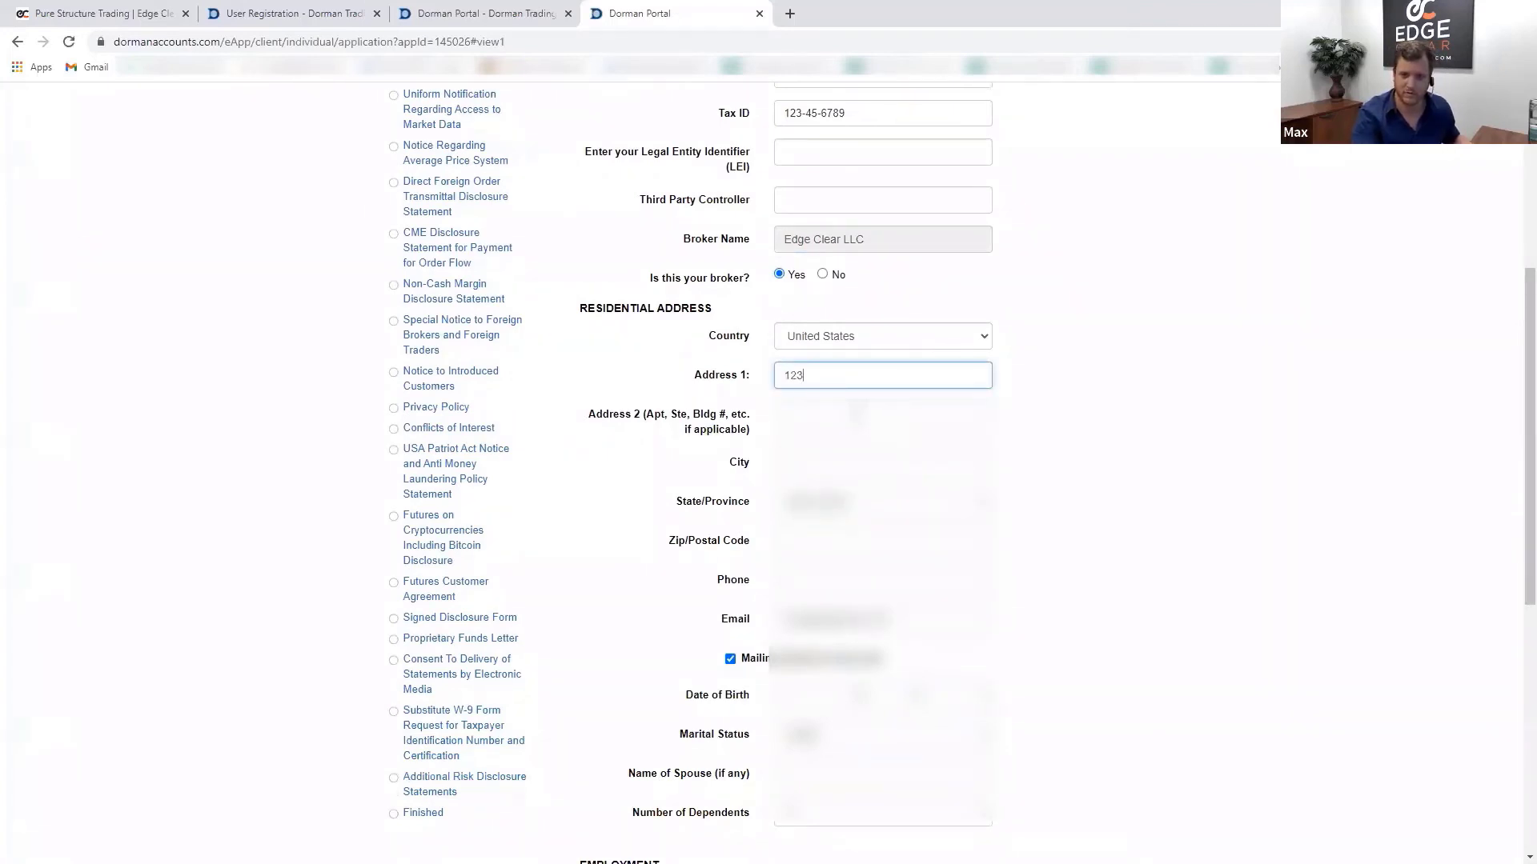
pyautogui.click(995, 393)
pyautogui.click(955, 371)
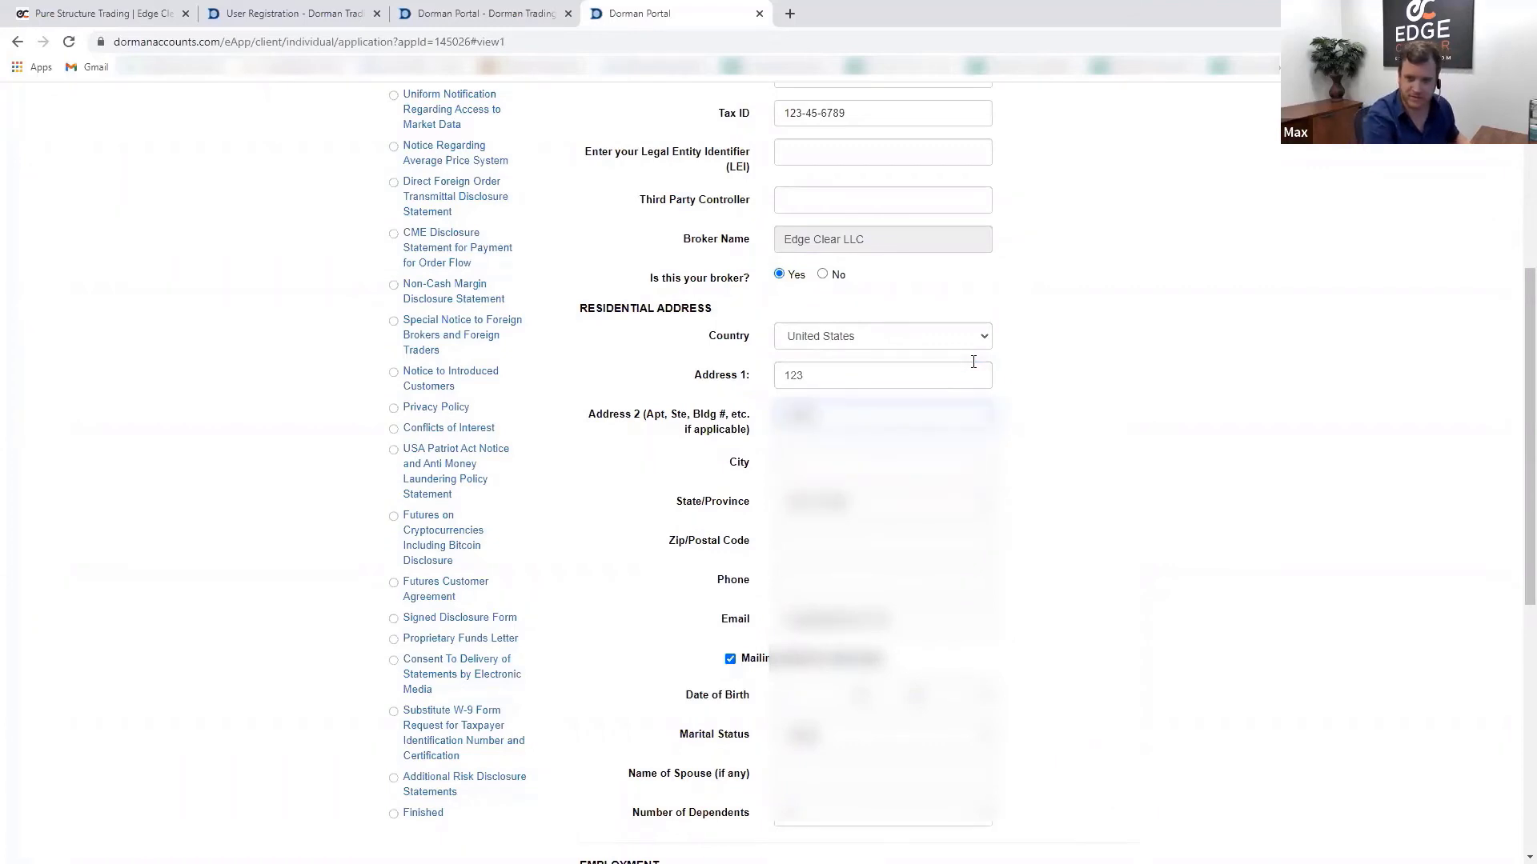
pyautogui.click(973, 365)
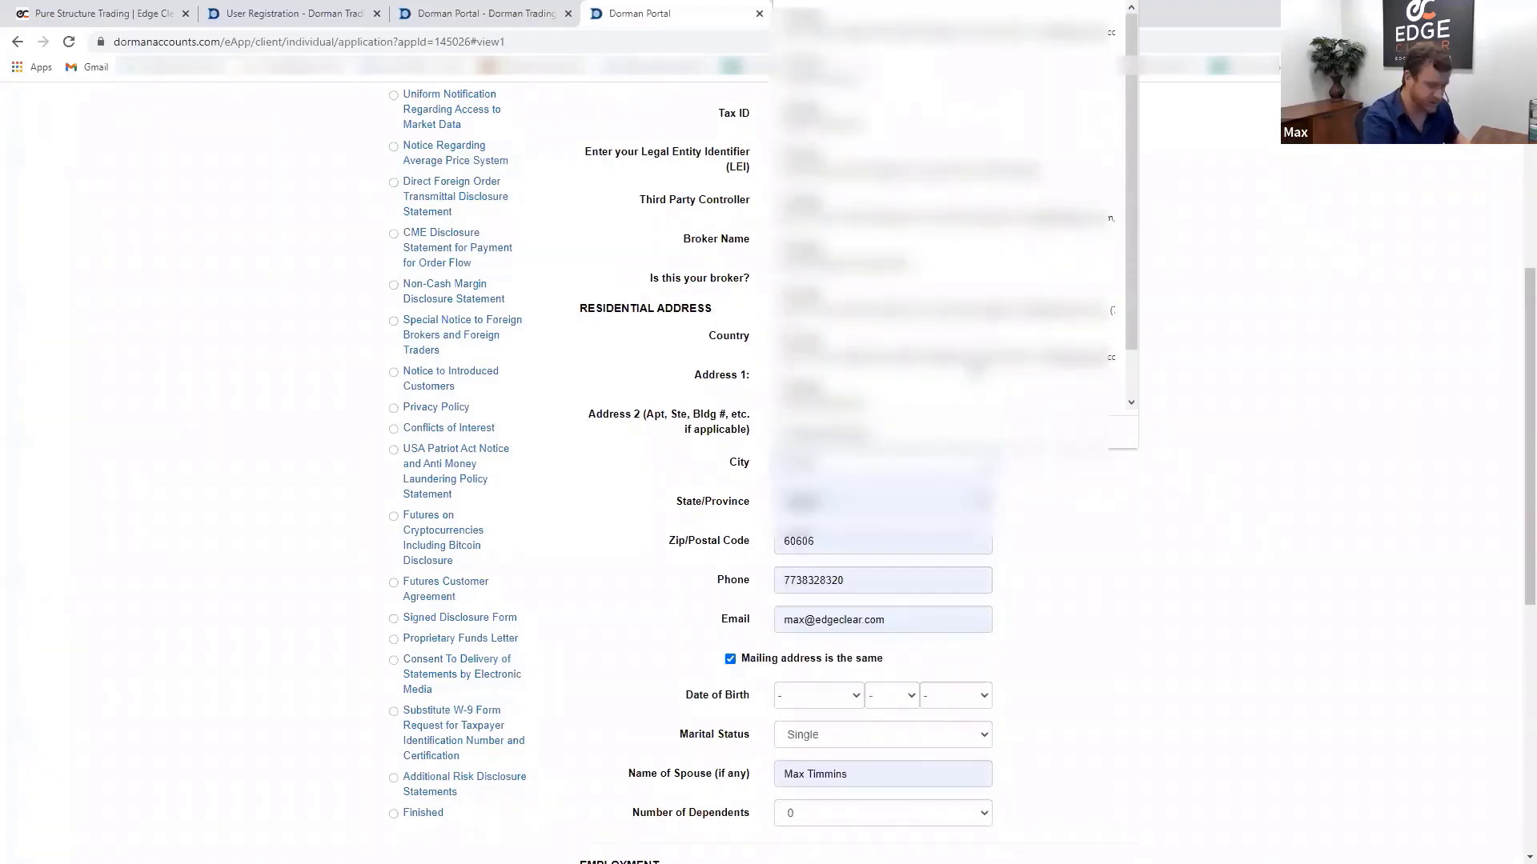
pyautogui.press('Escape')
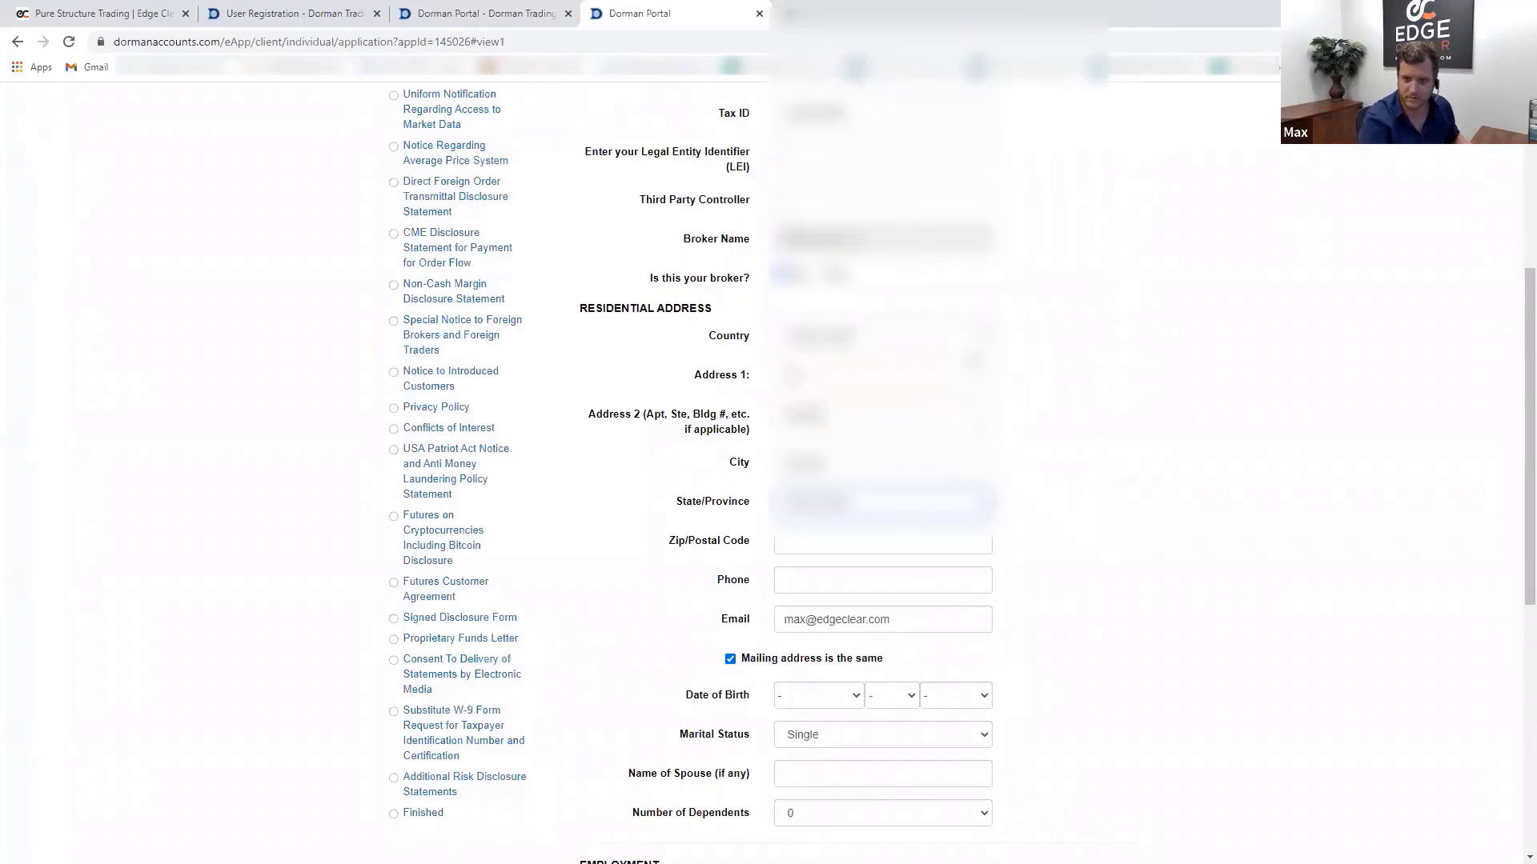
pyautogui.click(946, 508)
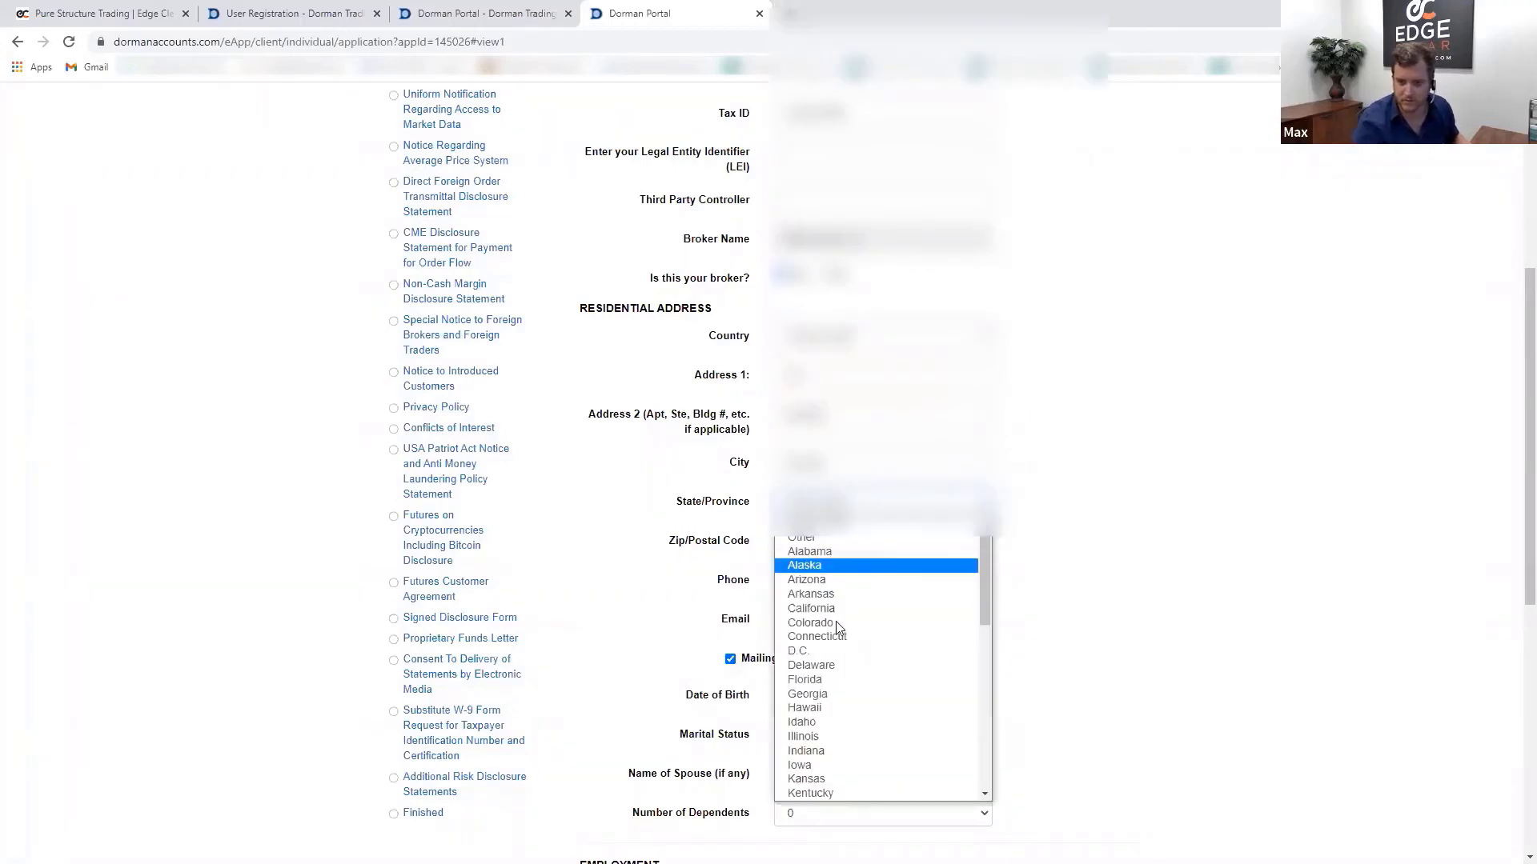
pyautogui.click(810, 737)
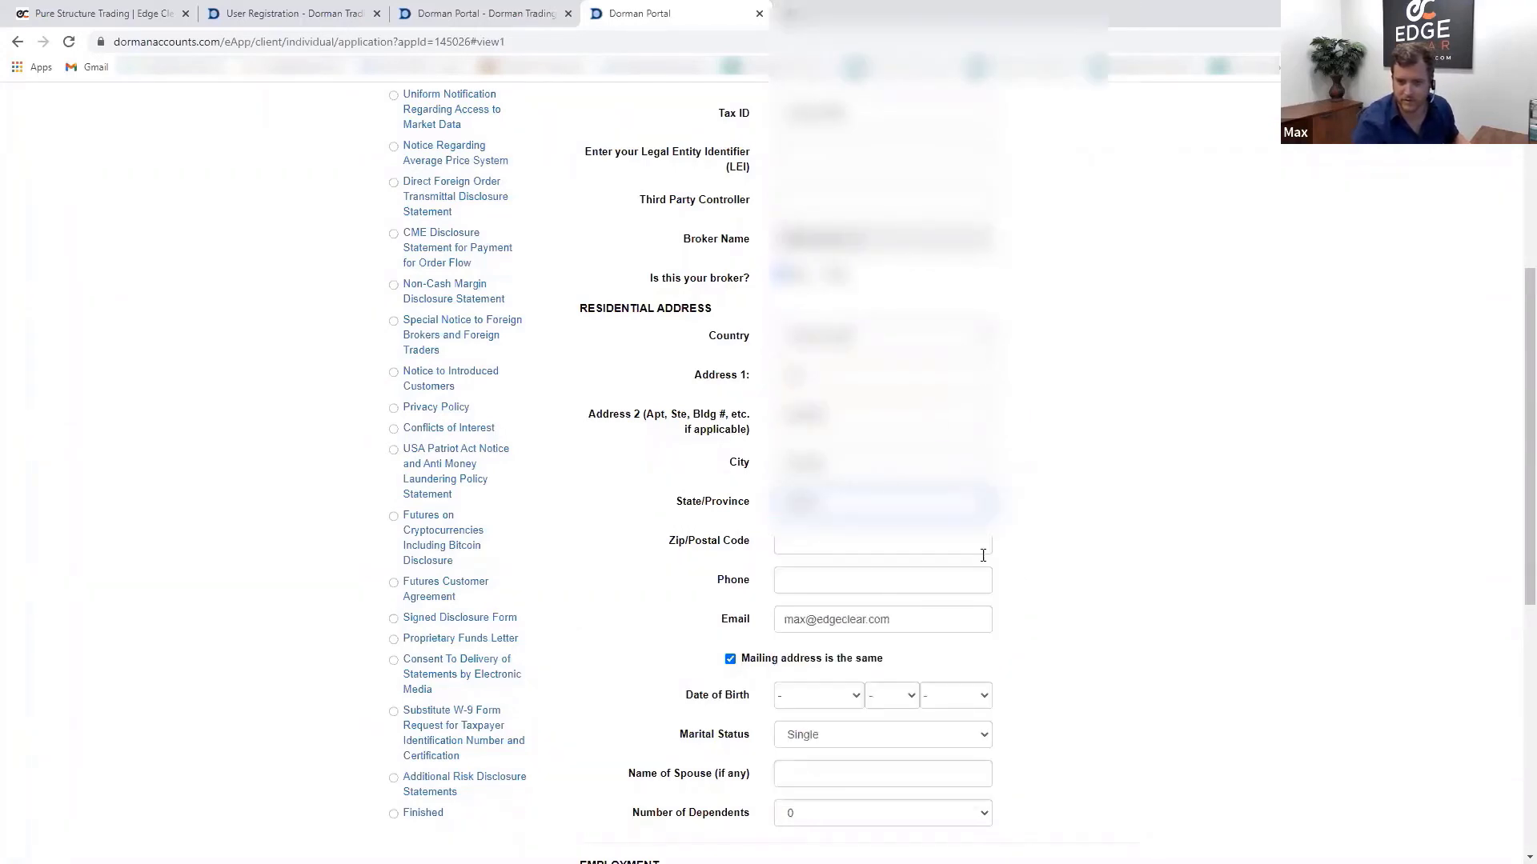
# - Enter the zip code and phone number, dismissing the autofill suggestions
pyautogui.click(923, 542)
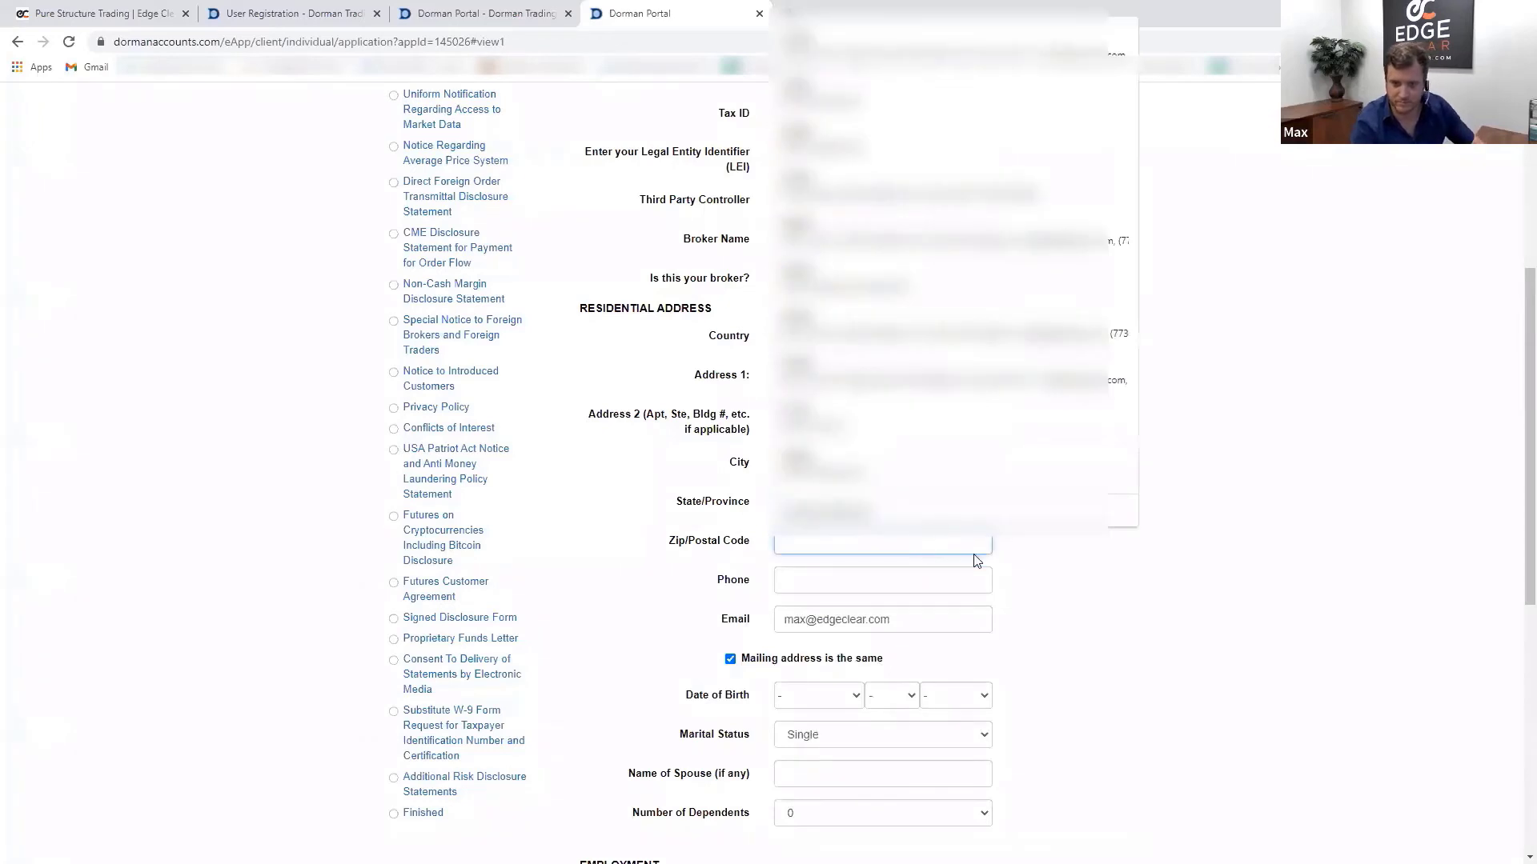
pyautogui.write('60606')
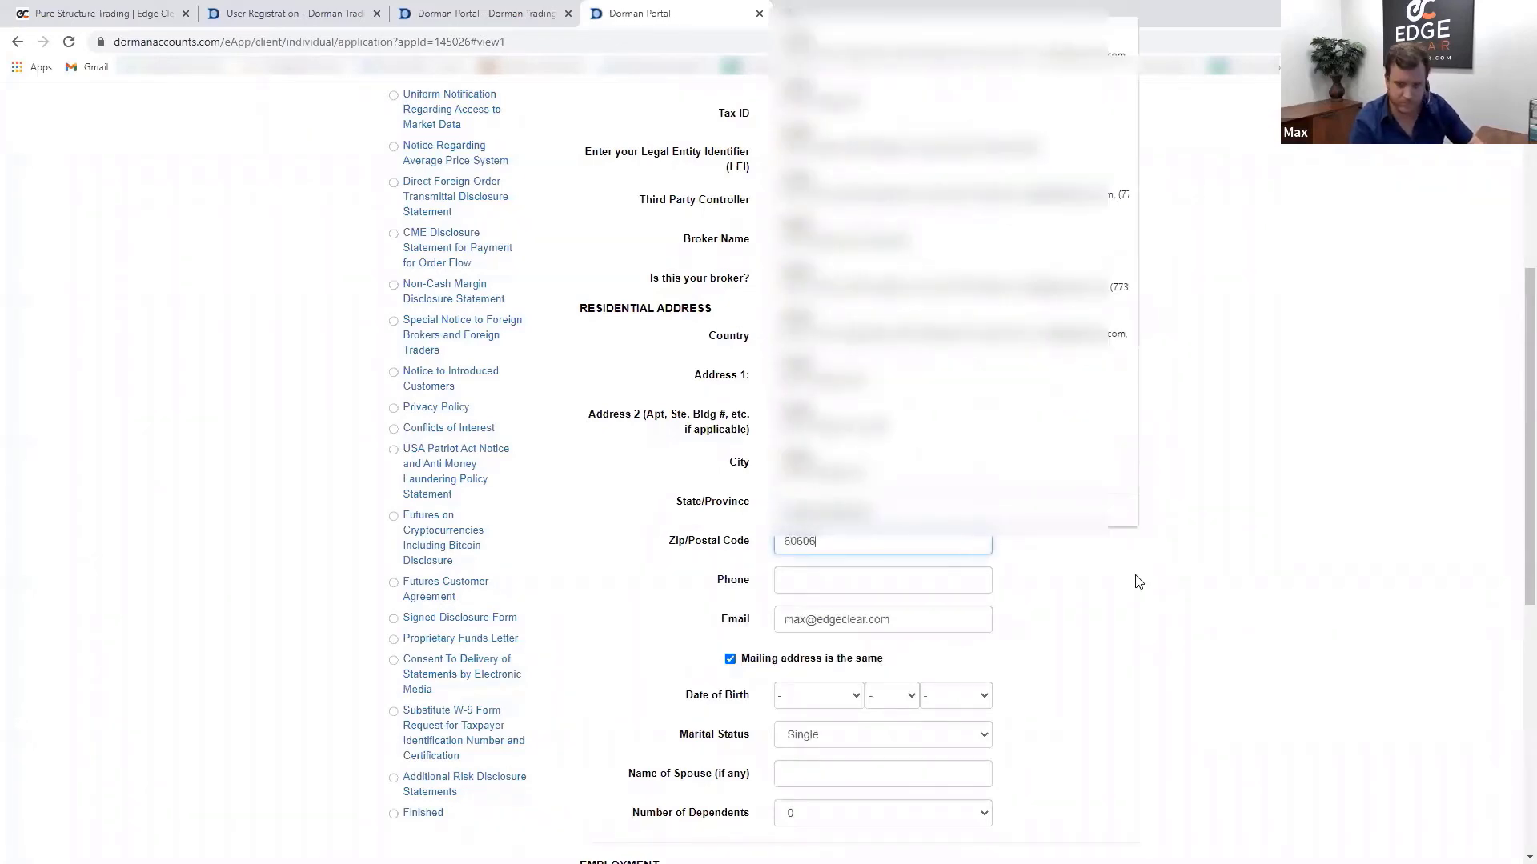
pyautogui.press('Down')
pyautogui.press('Escape')
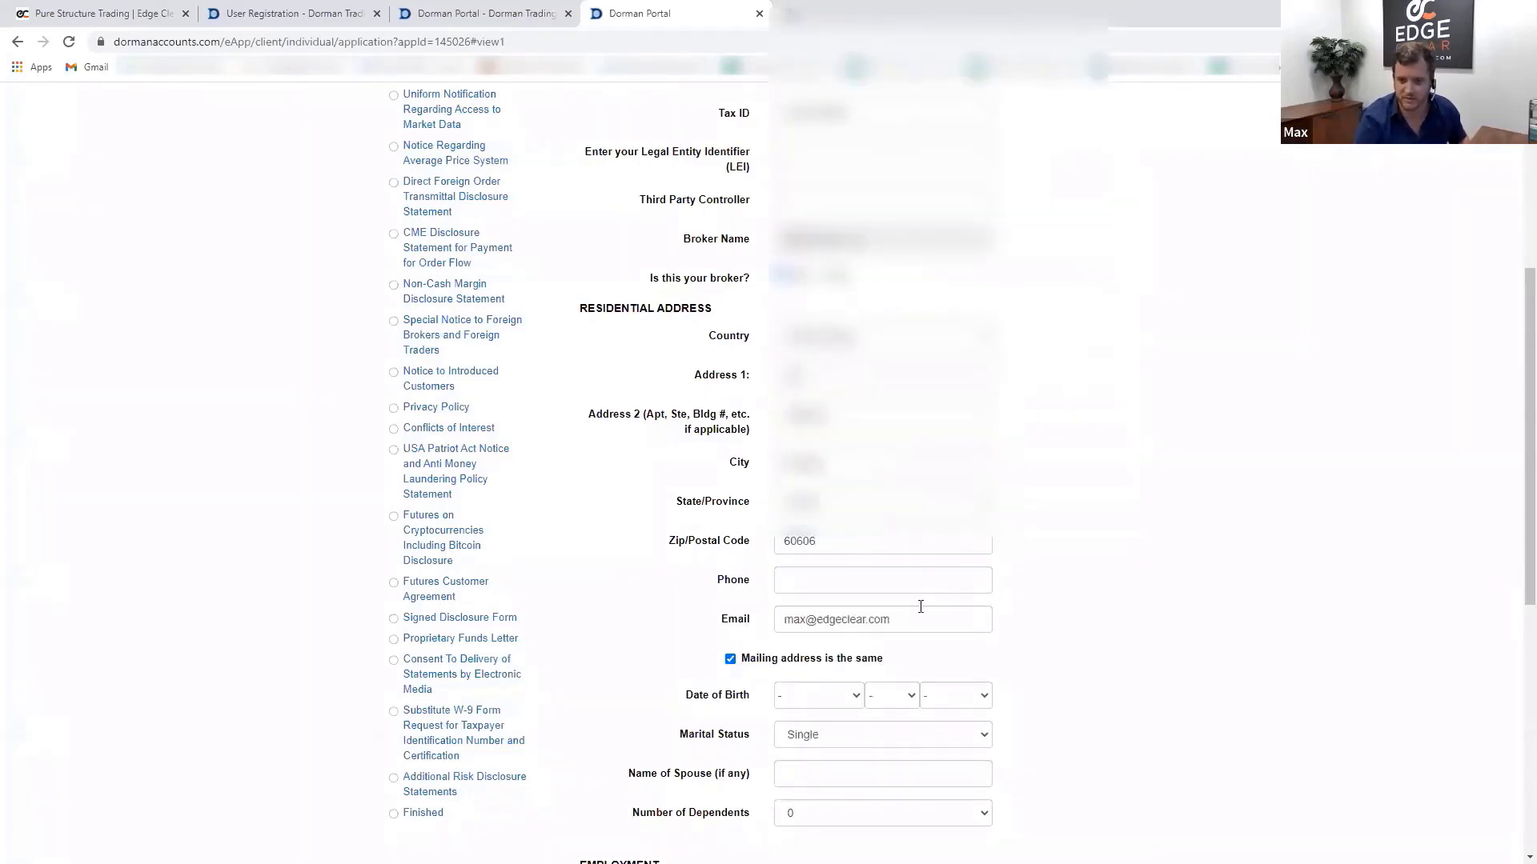
pyautogui.click(901, 585)
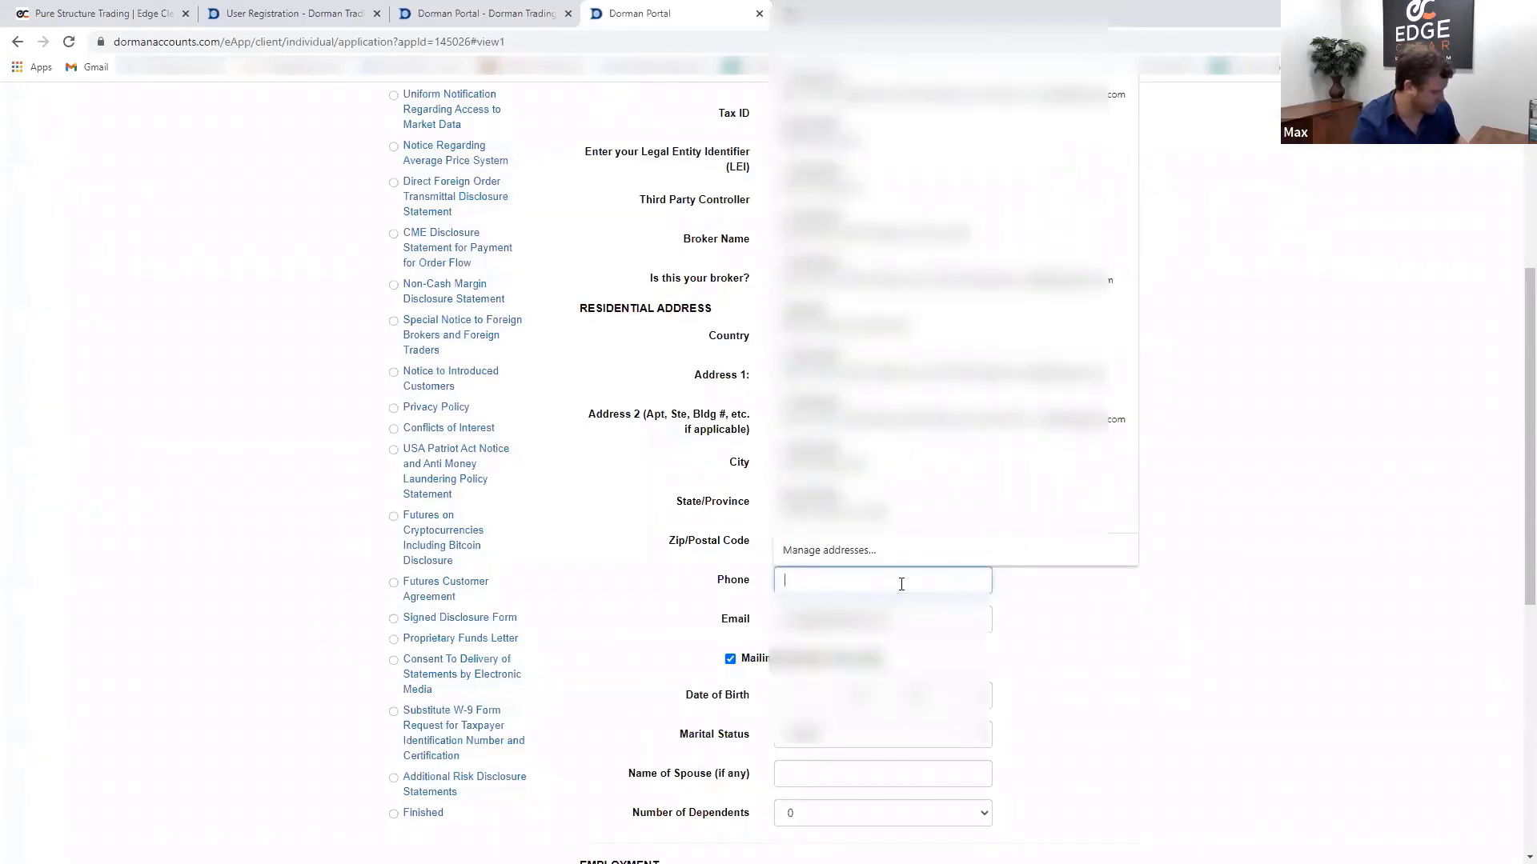
pyautogui.write('123456789')
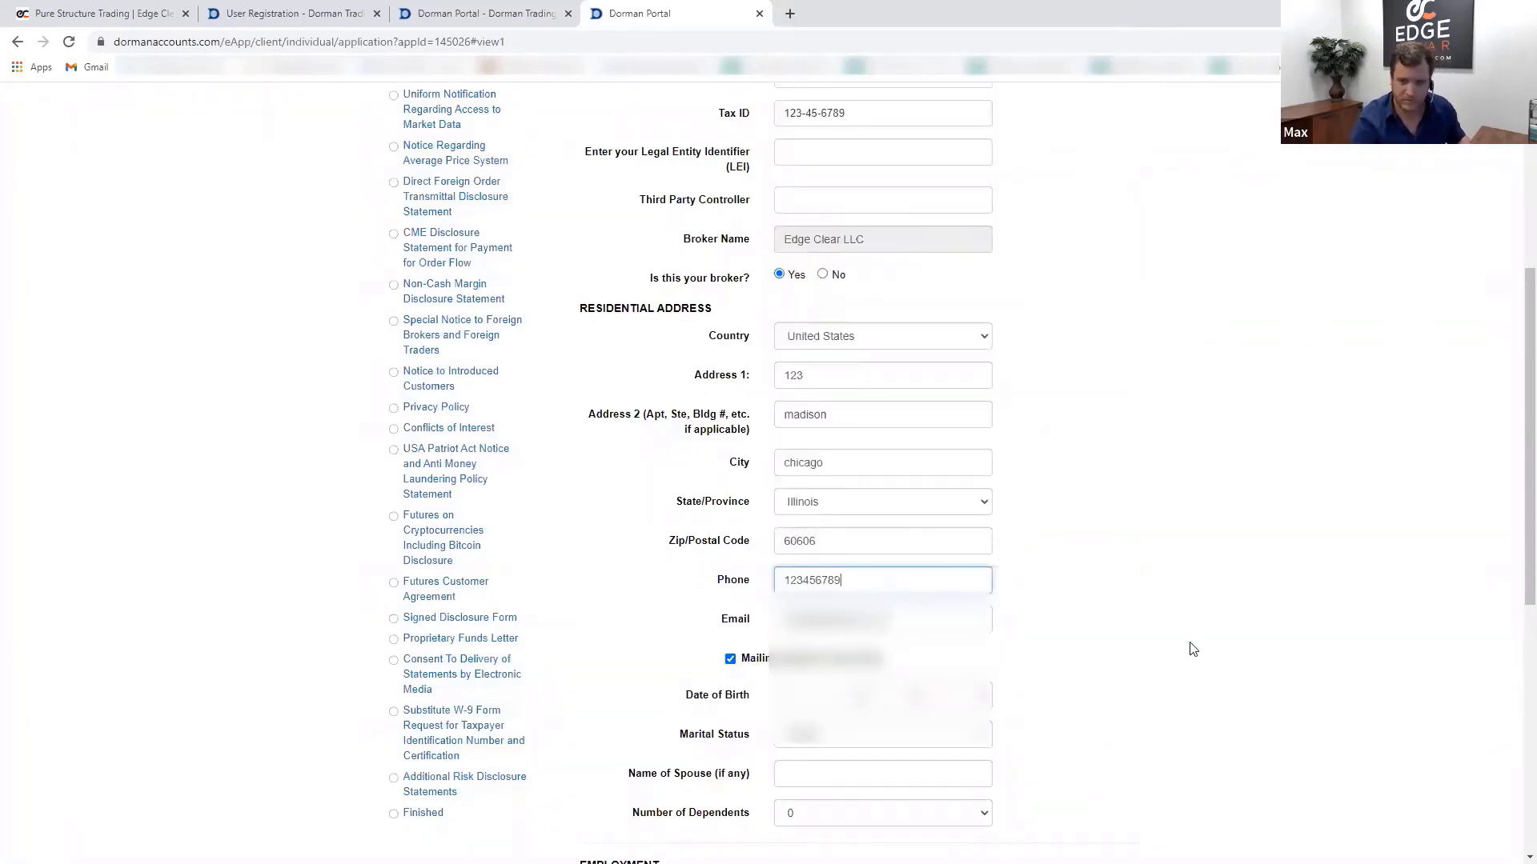
pyautogui.scroll(-4, 1074, 710)
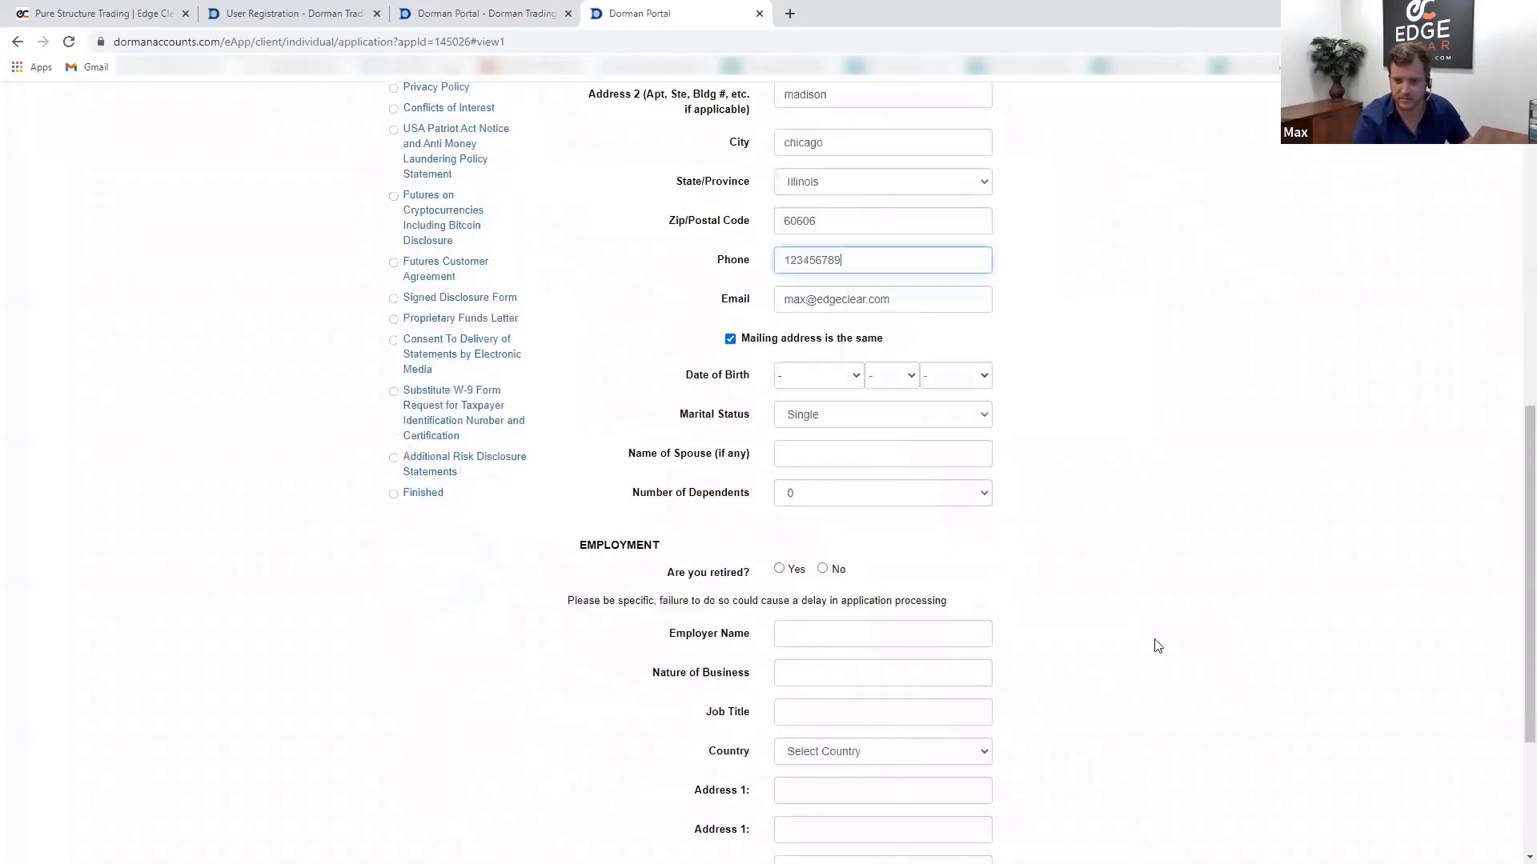
pyautogui.click(813, 373)
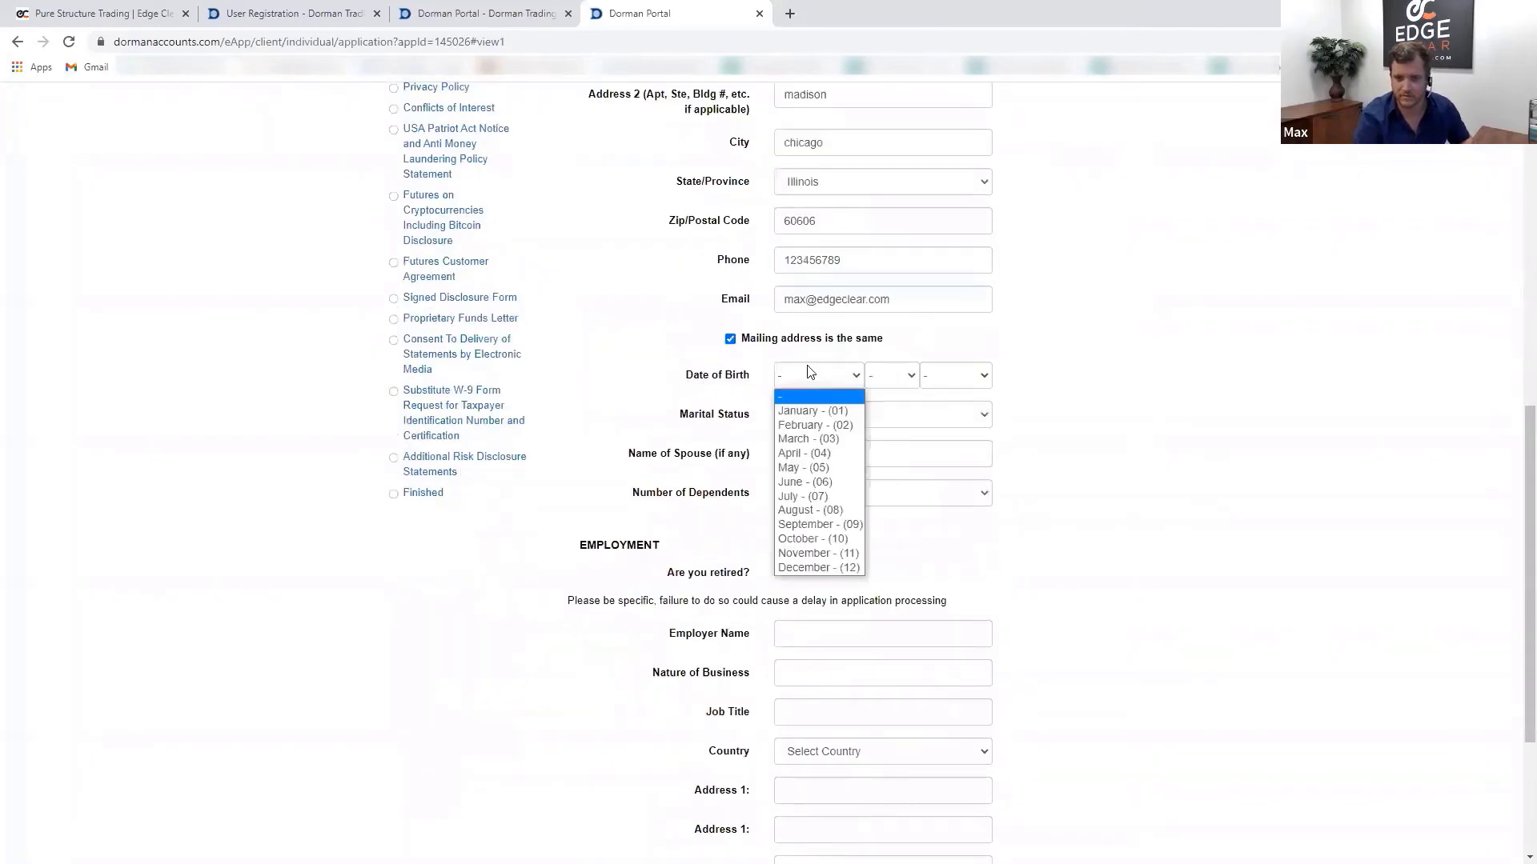
pyautogui.click(814, 425)
pyautogui.click(892, 376)
pyautogui.click(884, 490)
pyautogui.click(931, 383)
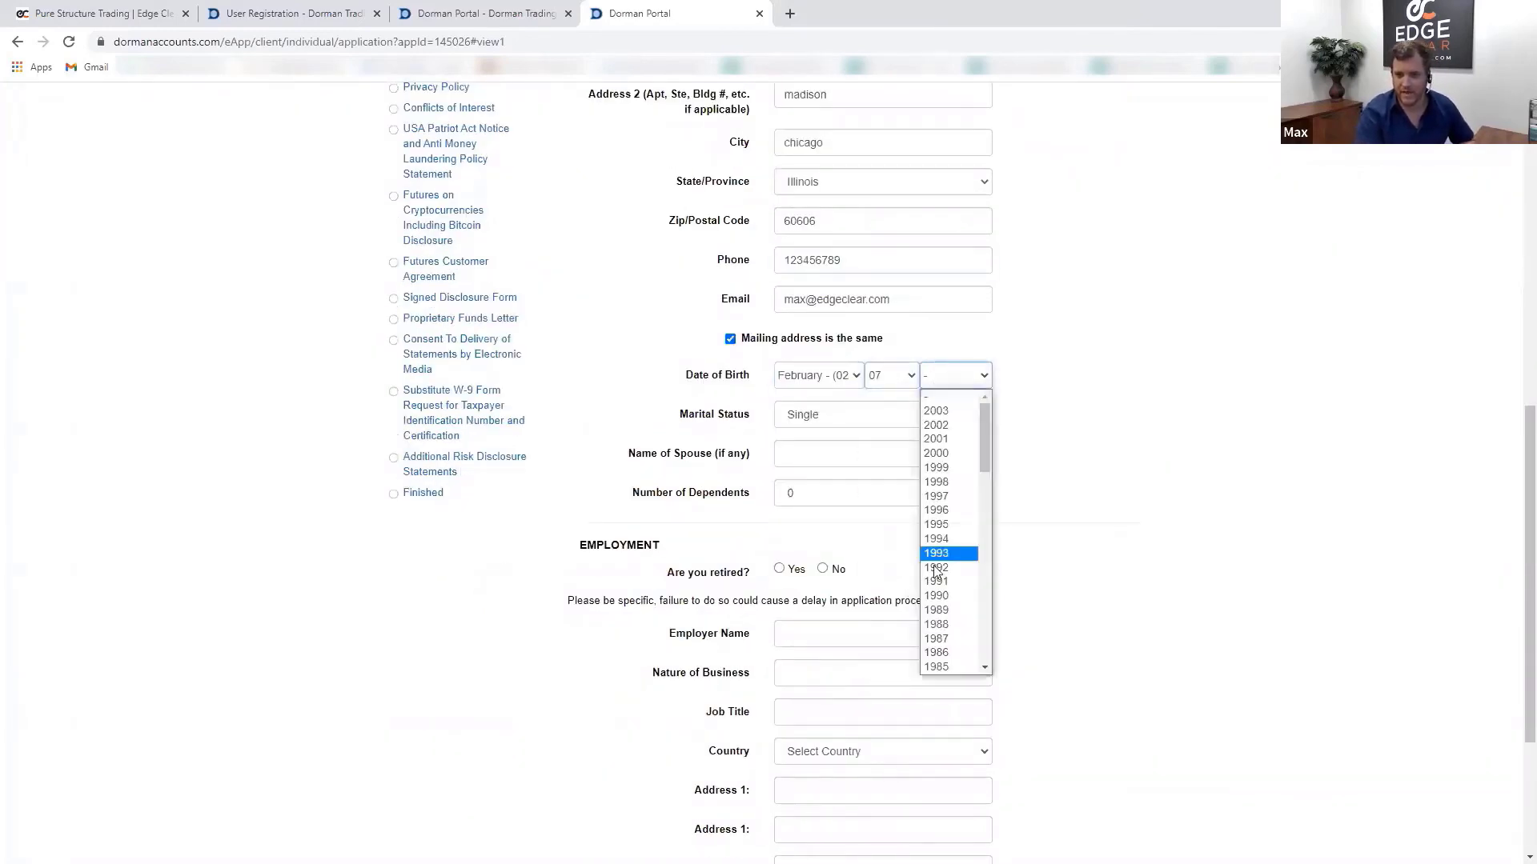
pyautogui.scroll(-3, 948, 549)
pyautogui.click(949, 519)
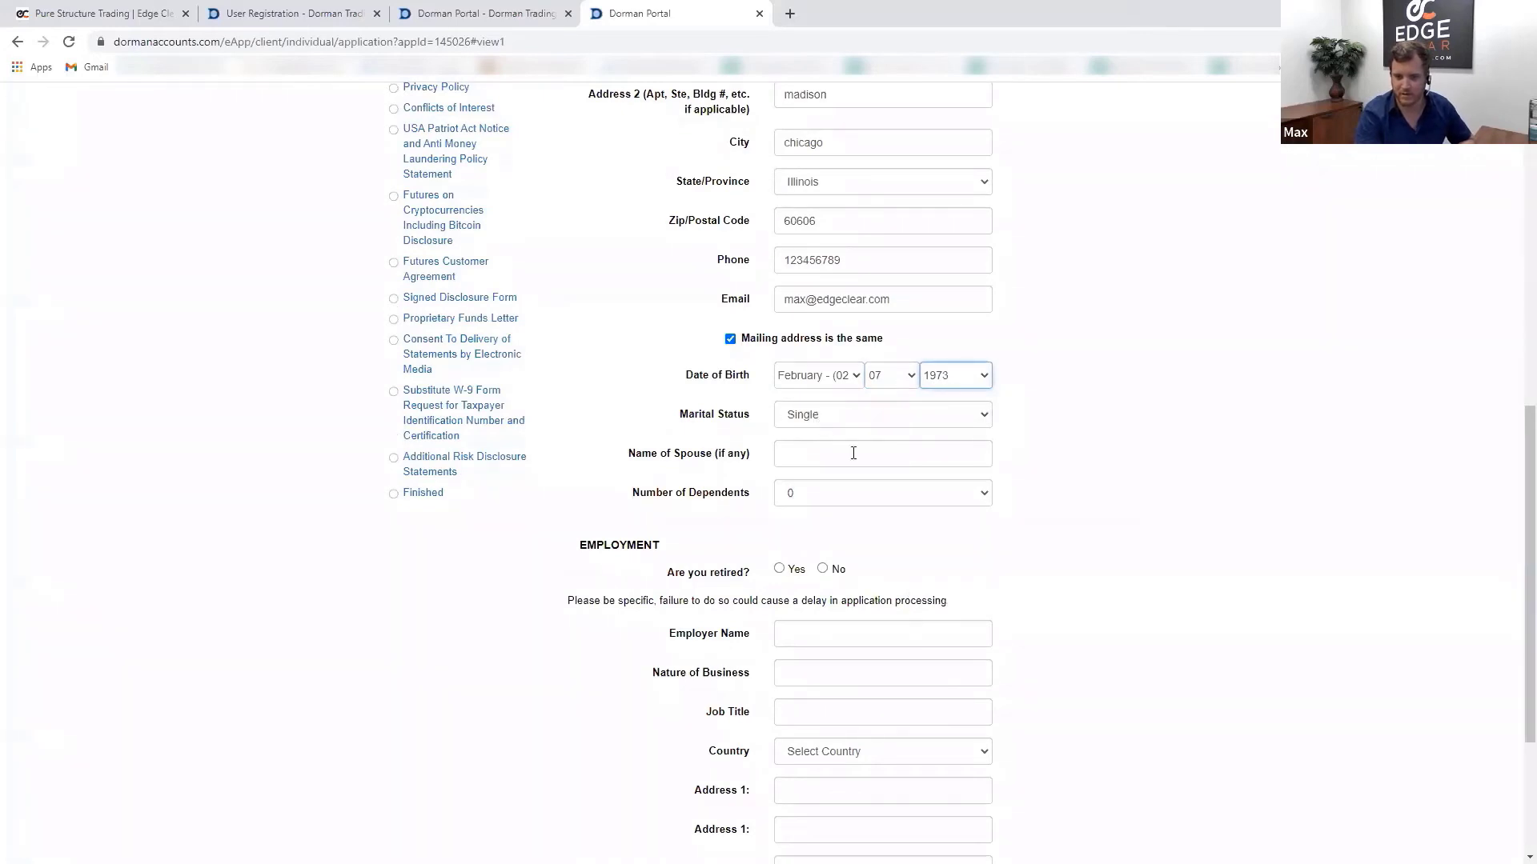
# - Answer Yes to retired, enter 'income' as the source of income, and save the page
pyautogui.scroll(-1, 1239, 564)
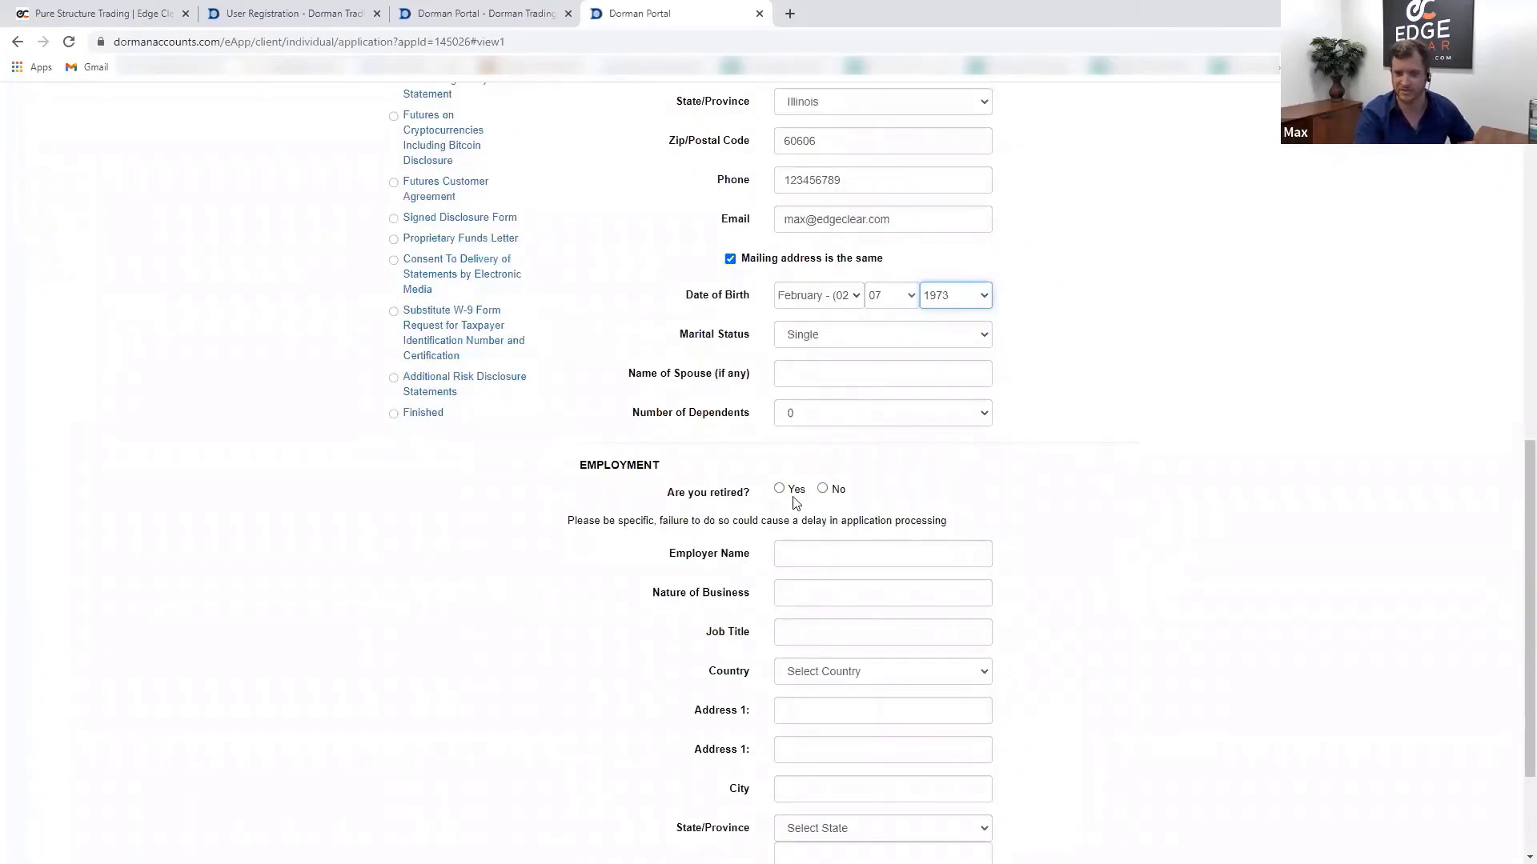
pyautogui.scroll(-2, 769, 453)
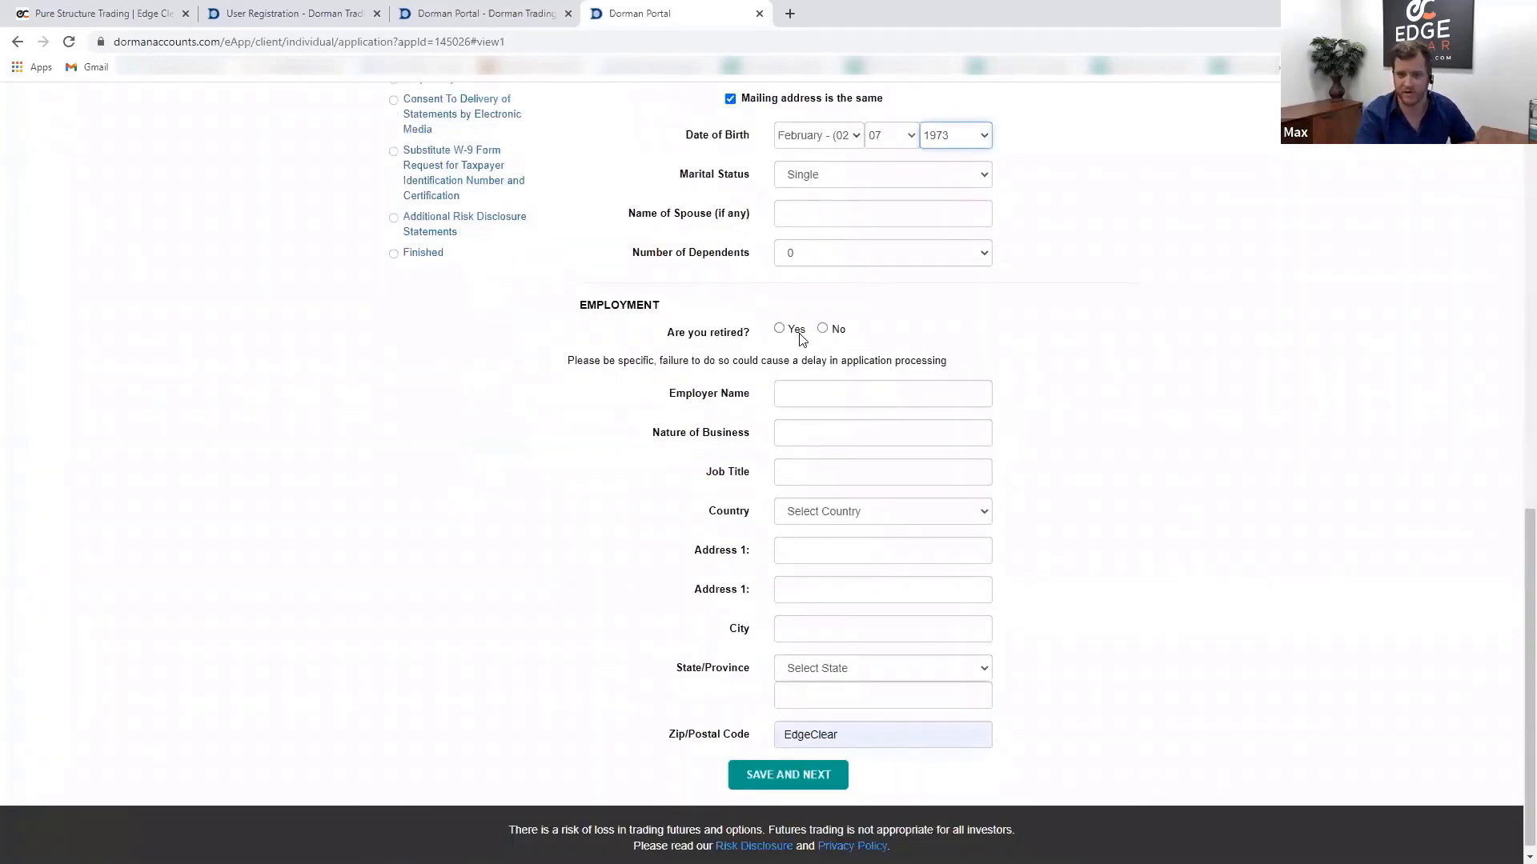
pyautogui.click(793, 329)
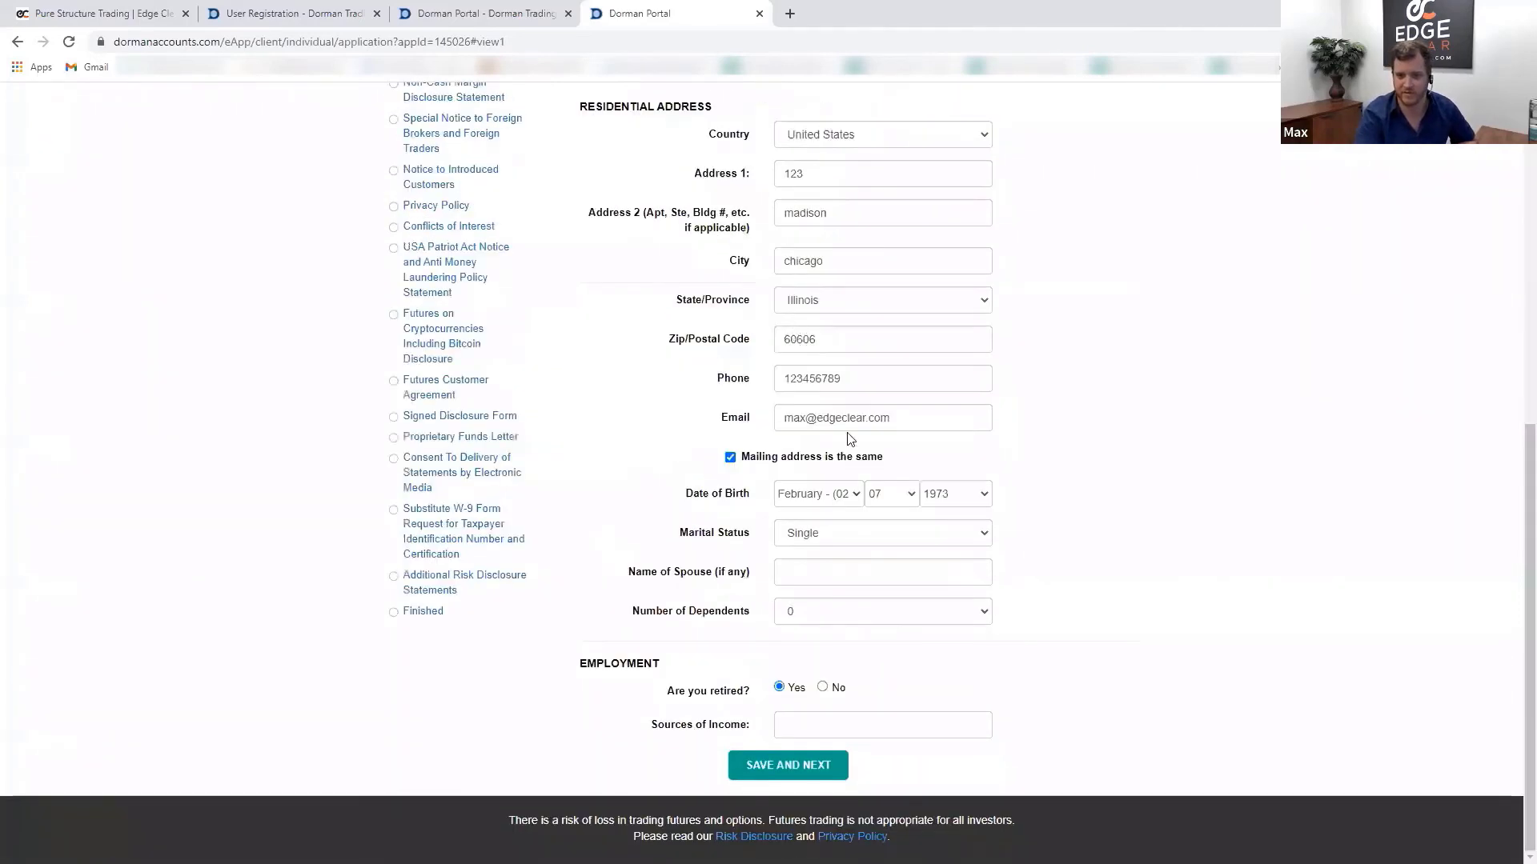
pyautogui.click(822, 721)
pyautogui.write('income')
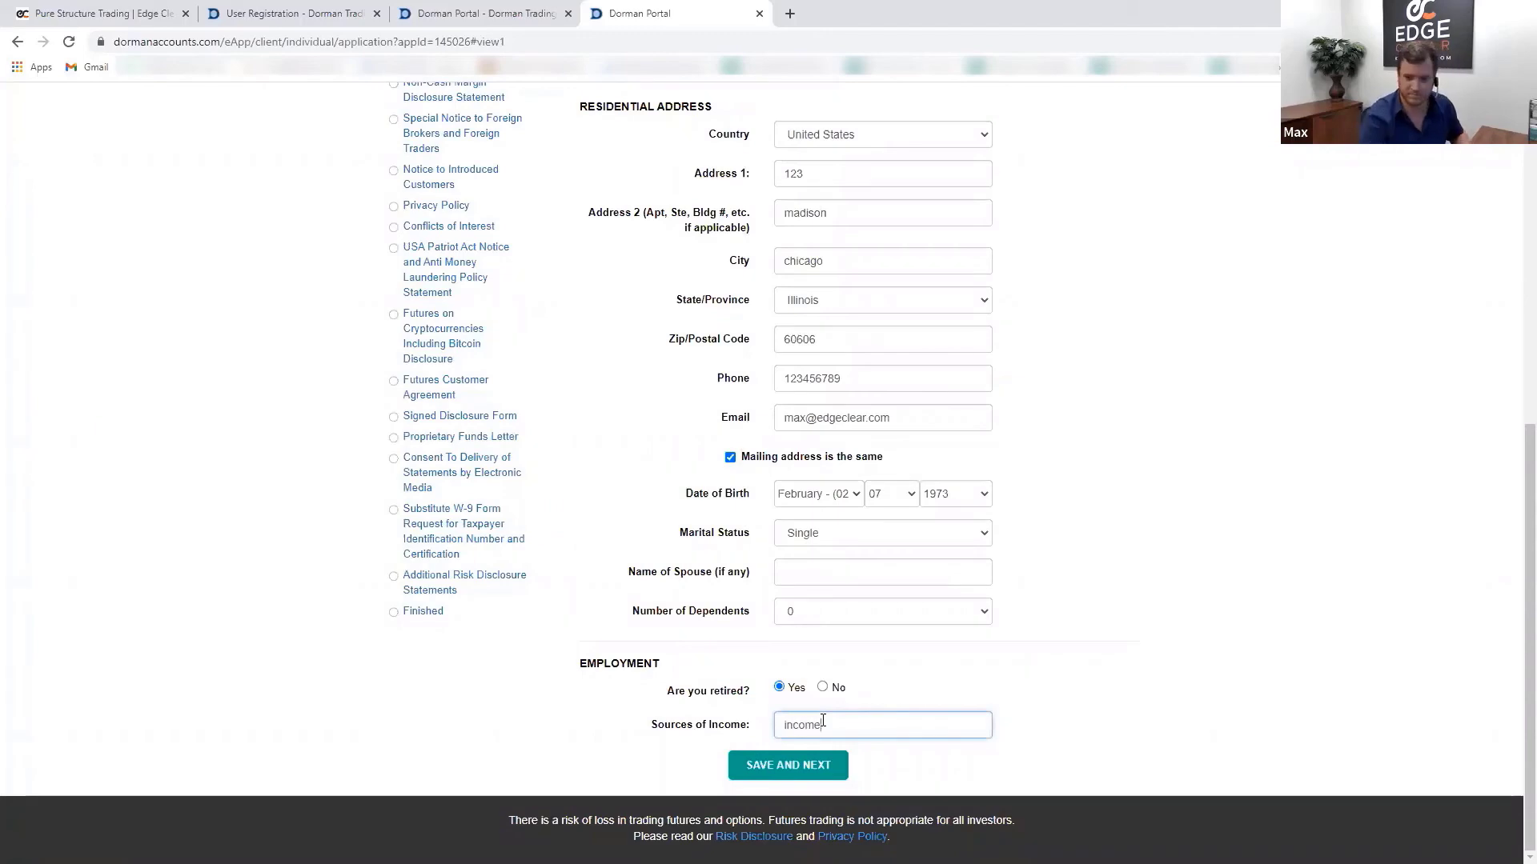
pyautogui.click(796, 764)
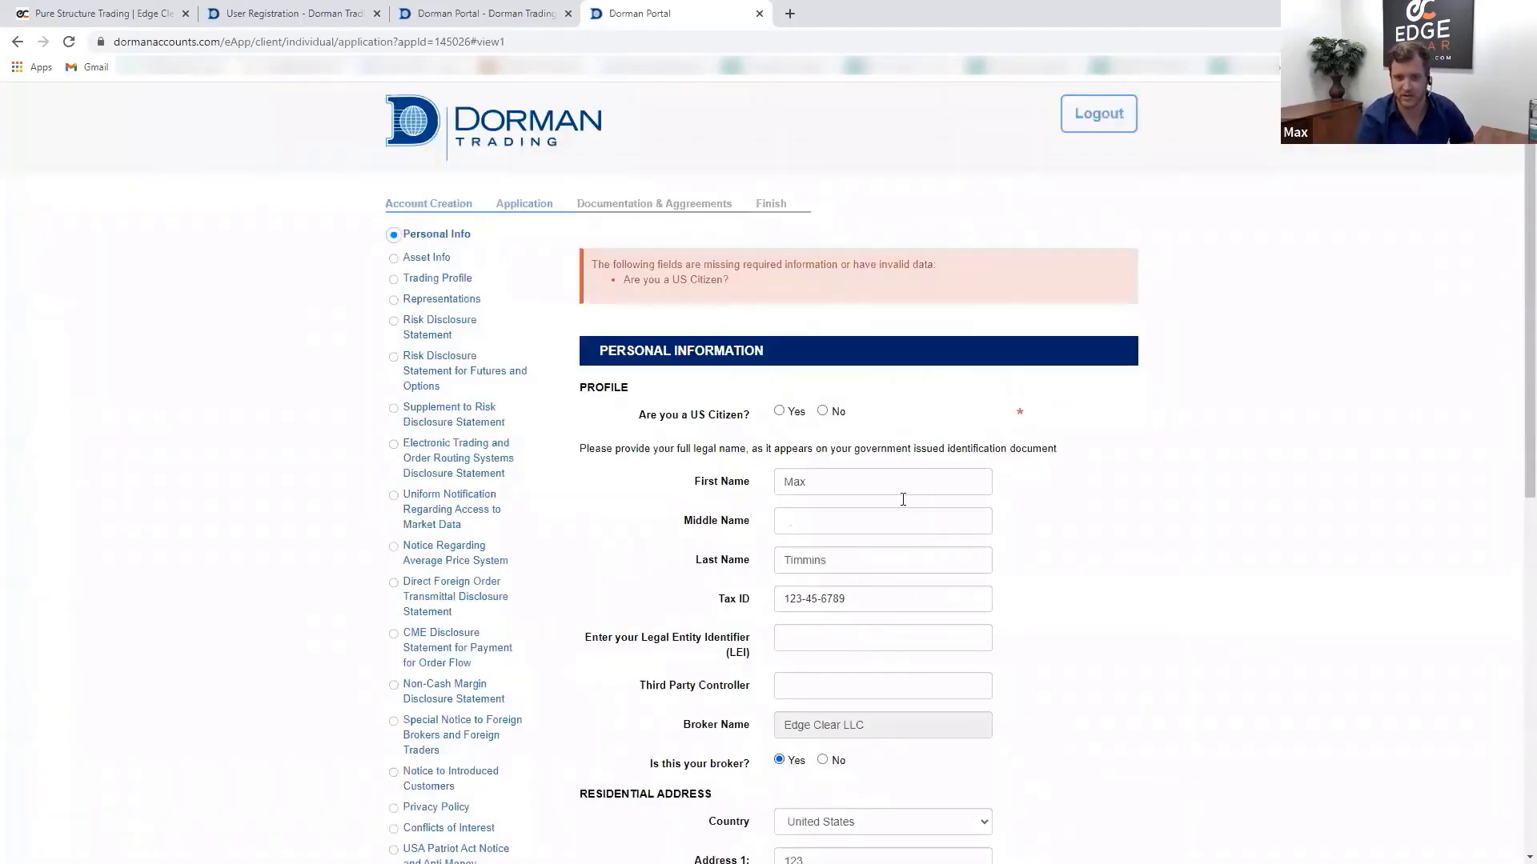
# - Answer Yes to 'Are you a US Citizen?' and save the personal info
pyautogui.scroll(-8, 957, 752)
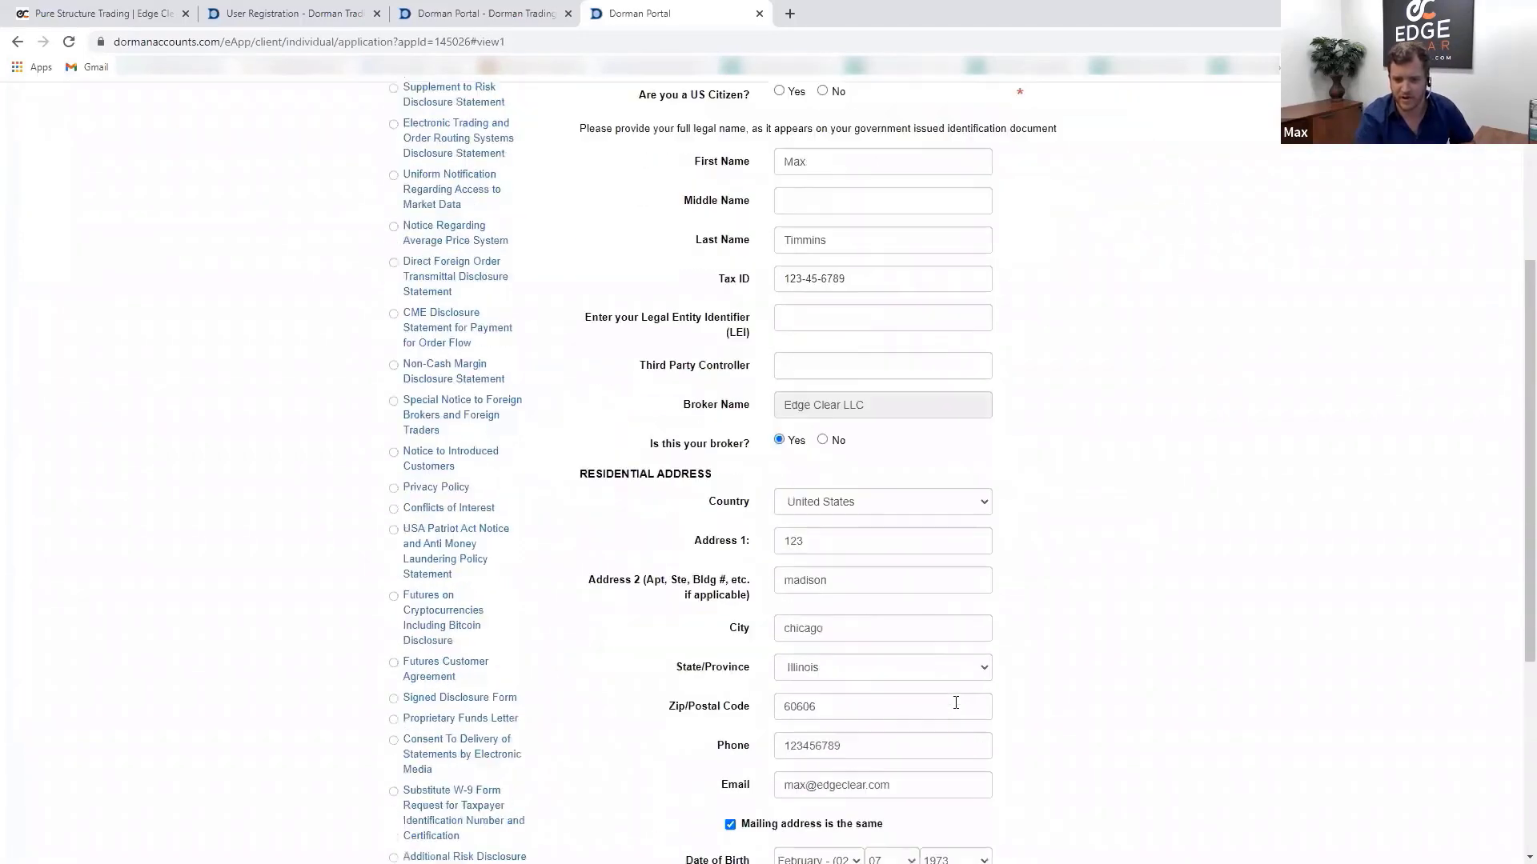
pyautogui.scroll(4, 1124, 739)
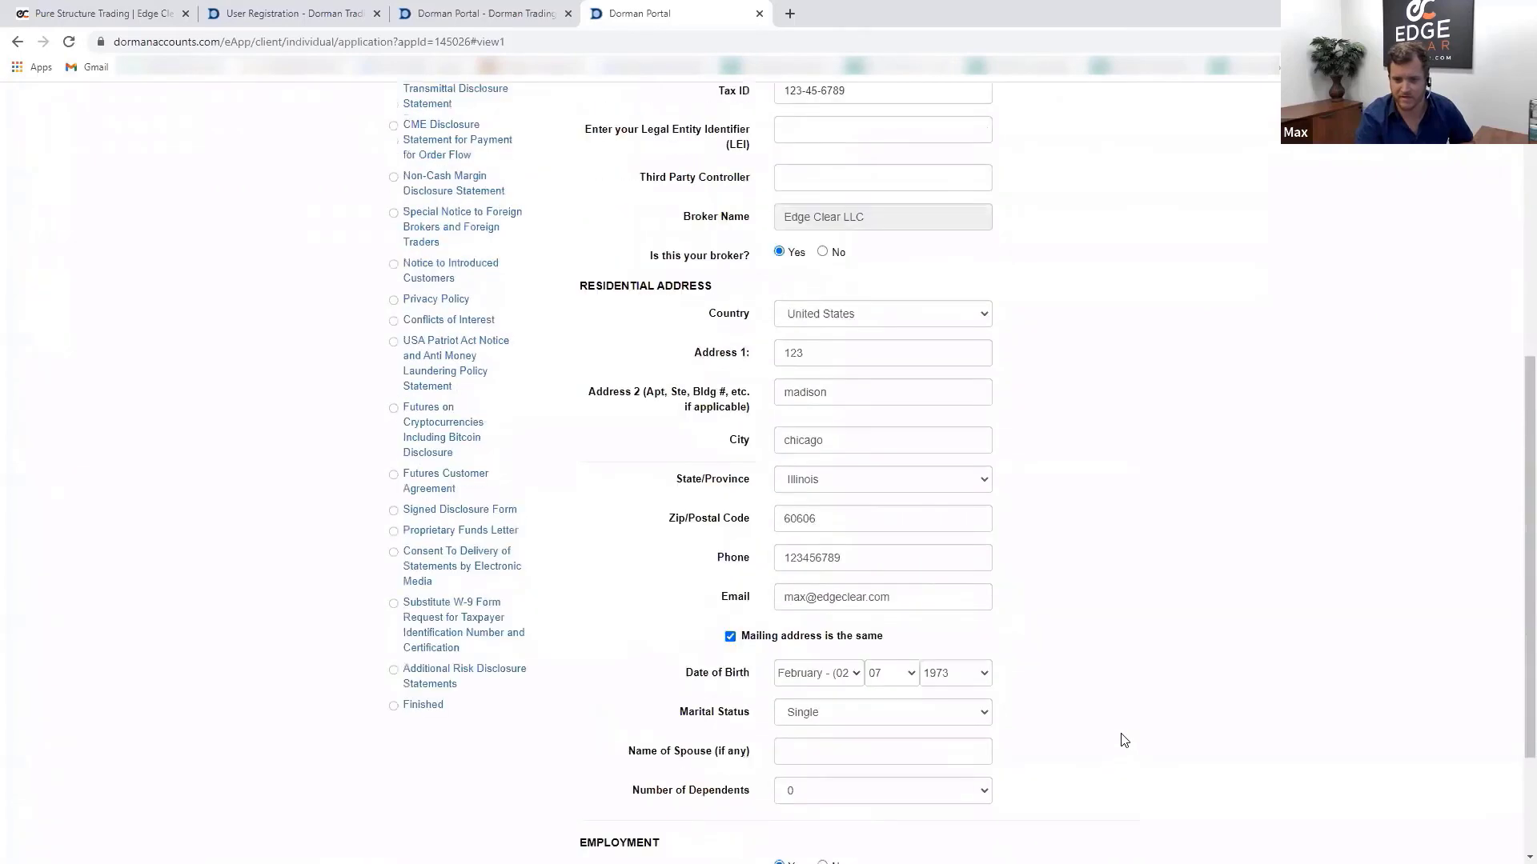
pyautogui.scroll(3, 1118, 734)
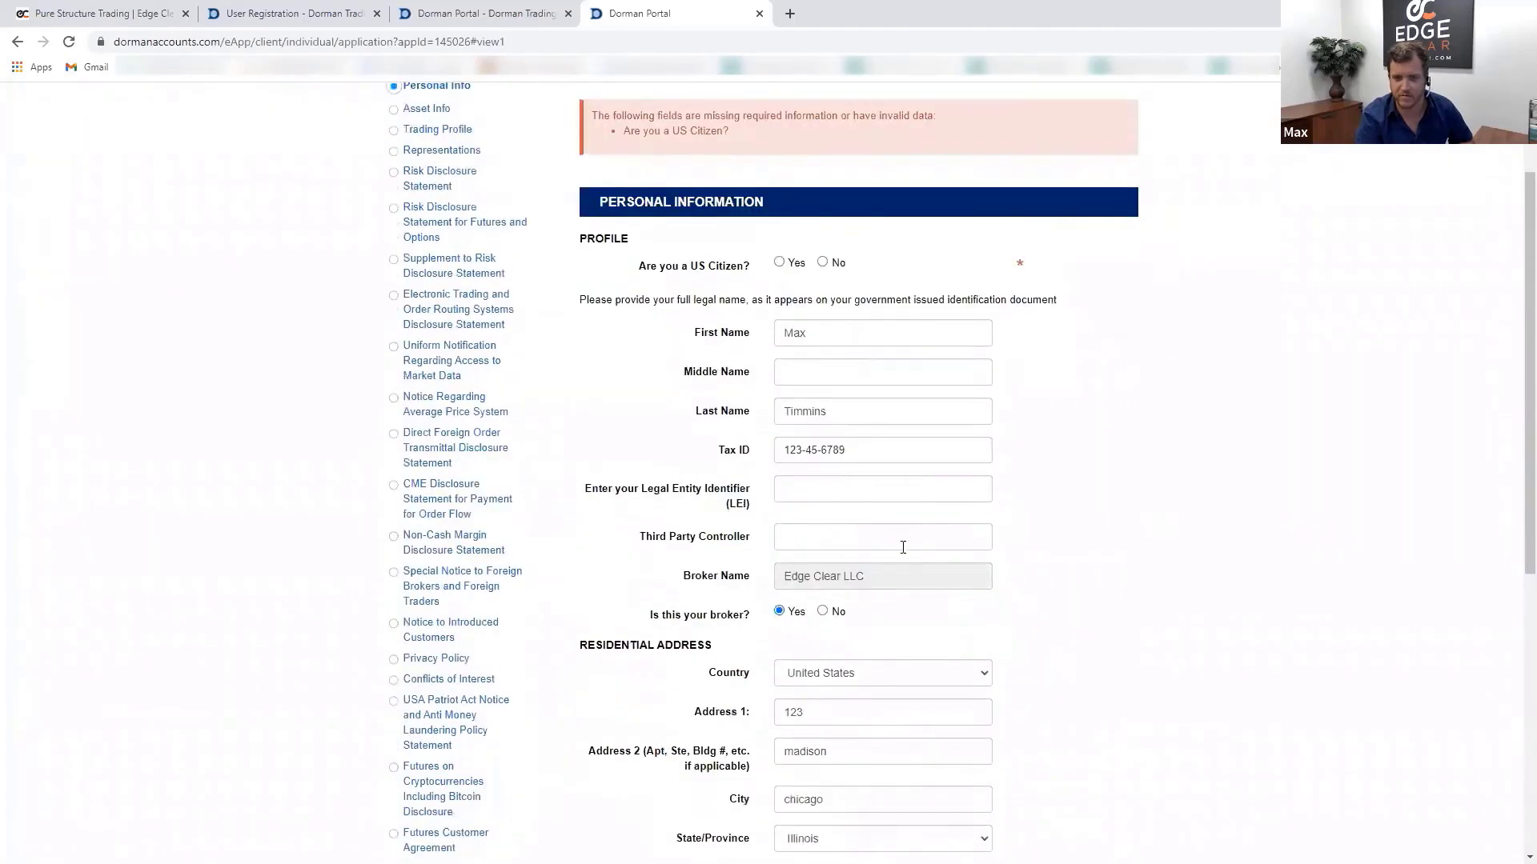
pyautogui.click(783, 286)
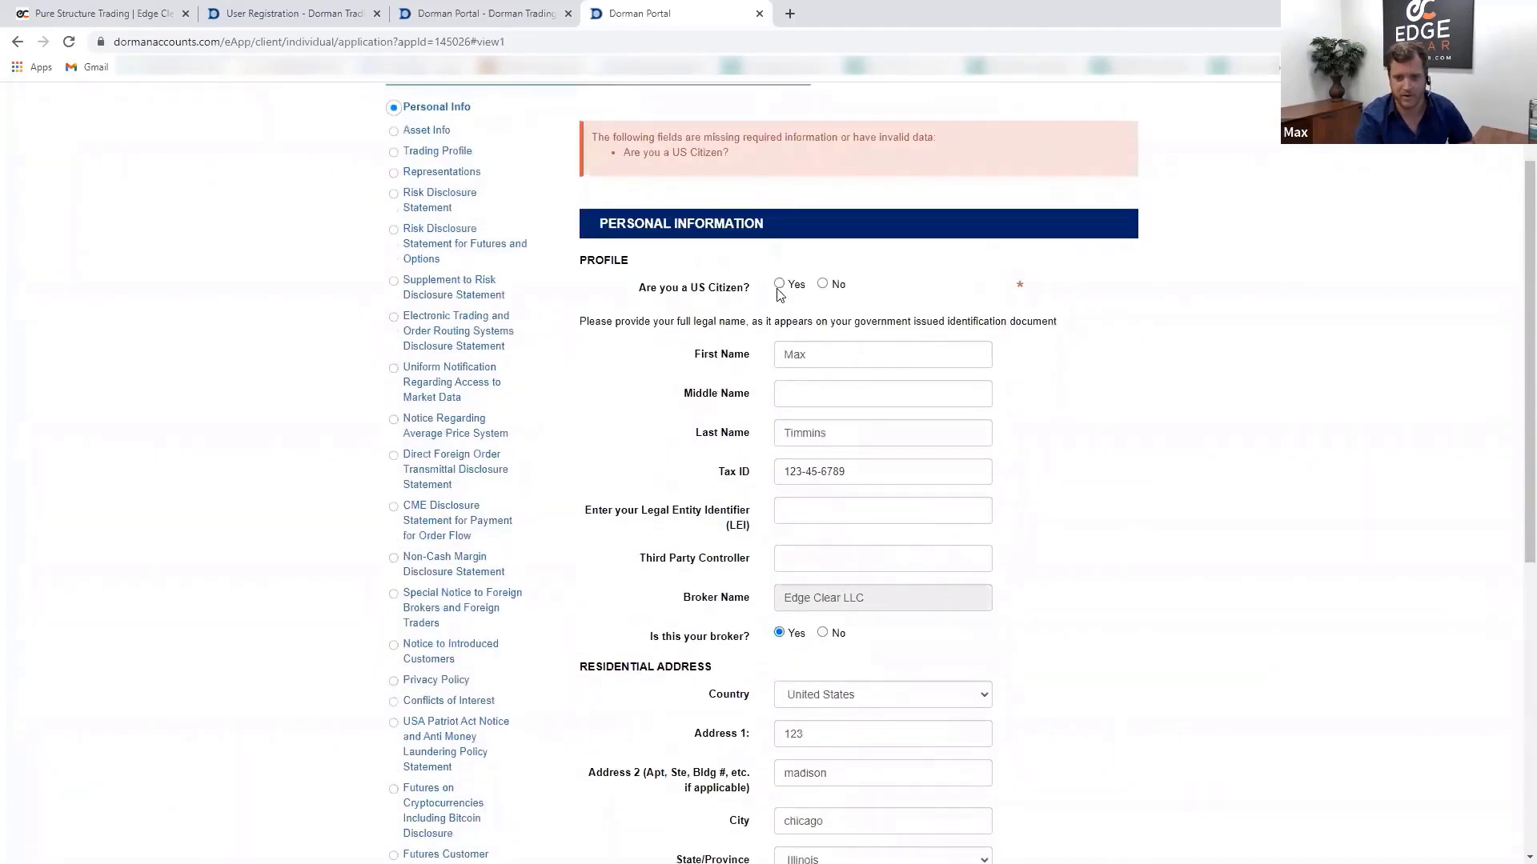
pyautogui.scroll(-7, 1113, 656)
pyautogui.click(796, 765)
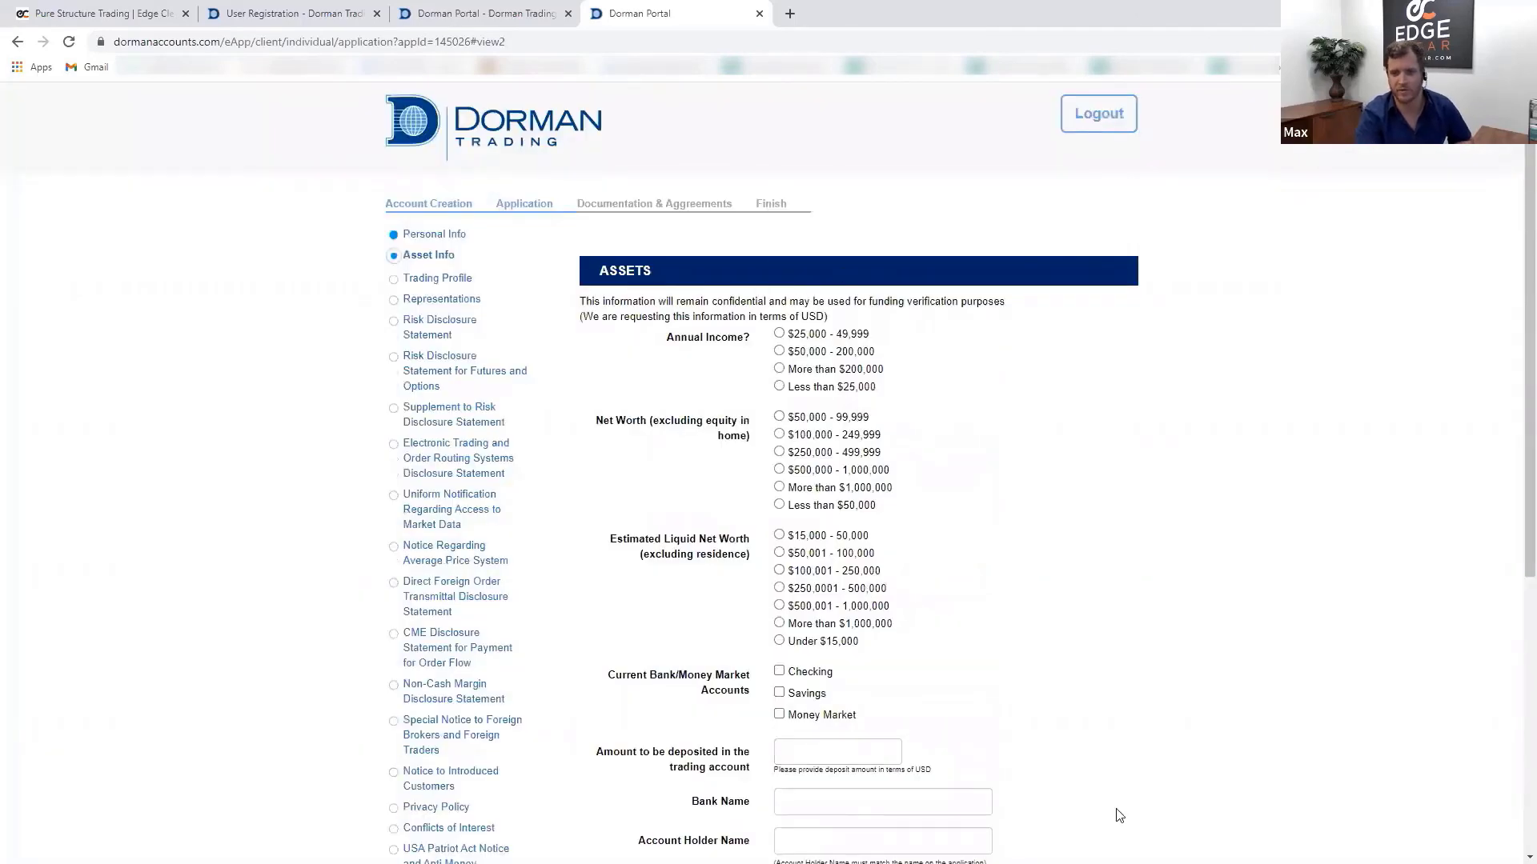
# - Select the top income, net worth and liquid net worth brackets and enter a 50000000 deposit
pyautogui.click(781, 370)
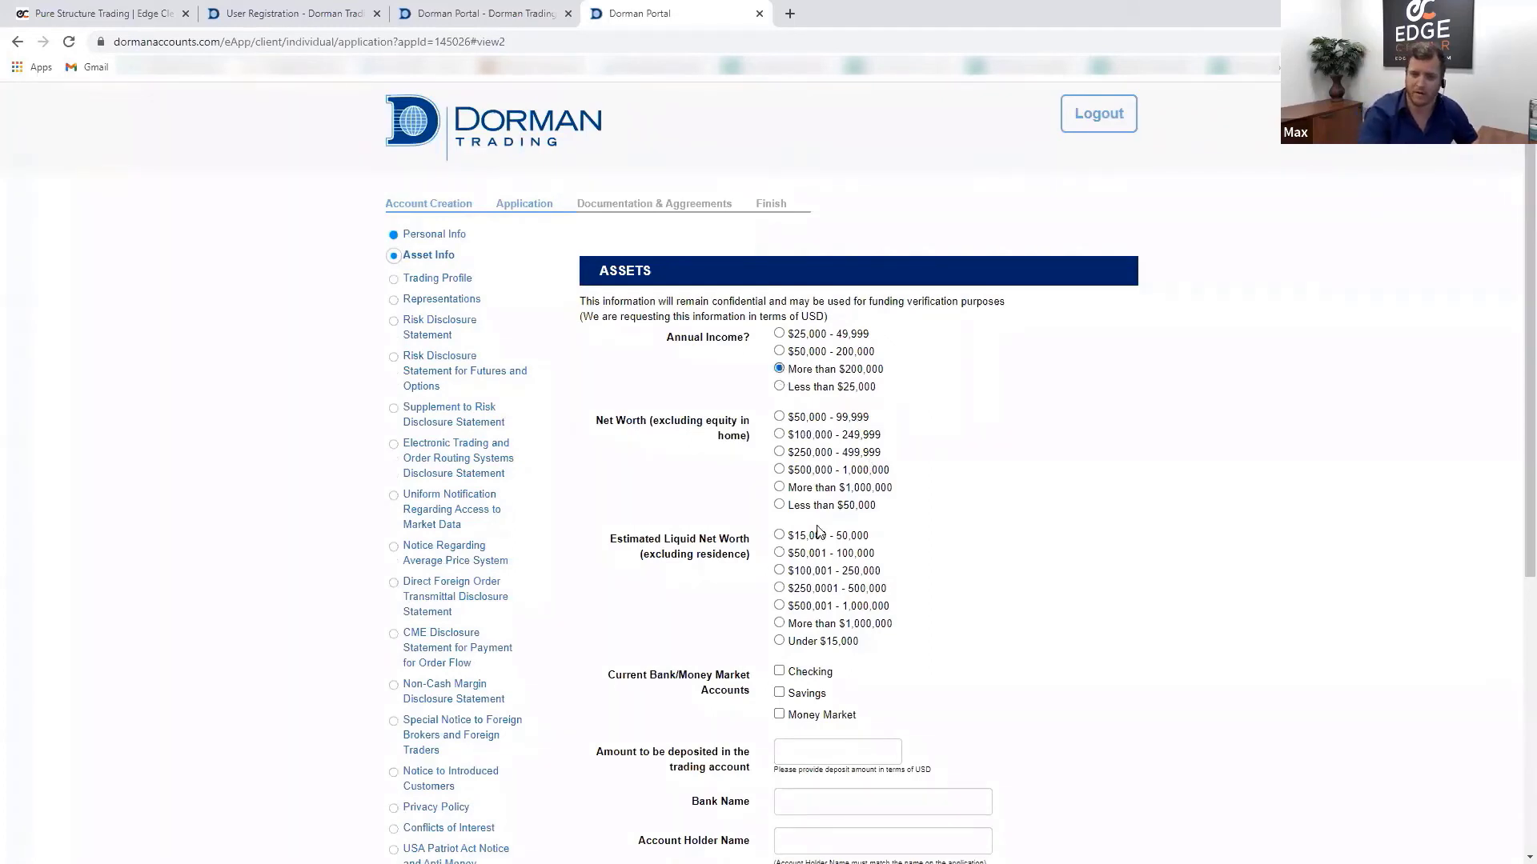
pyautogui.click(779, 489)
pyautogui.click(780, 624)
pyautogui.scroll(-3, 1172, 741)
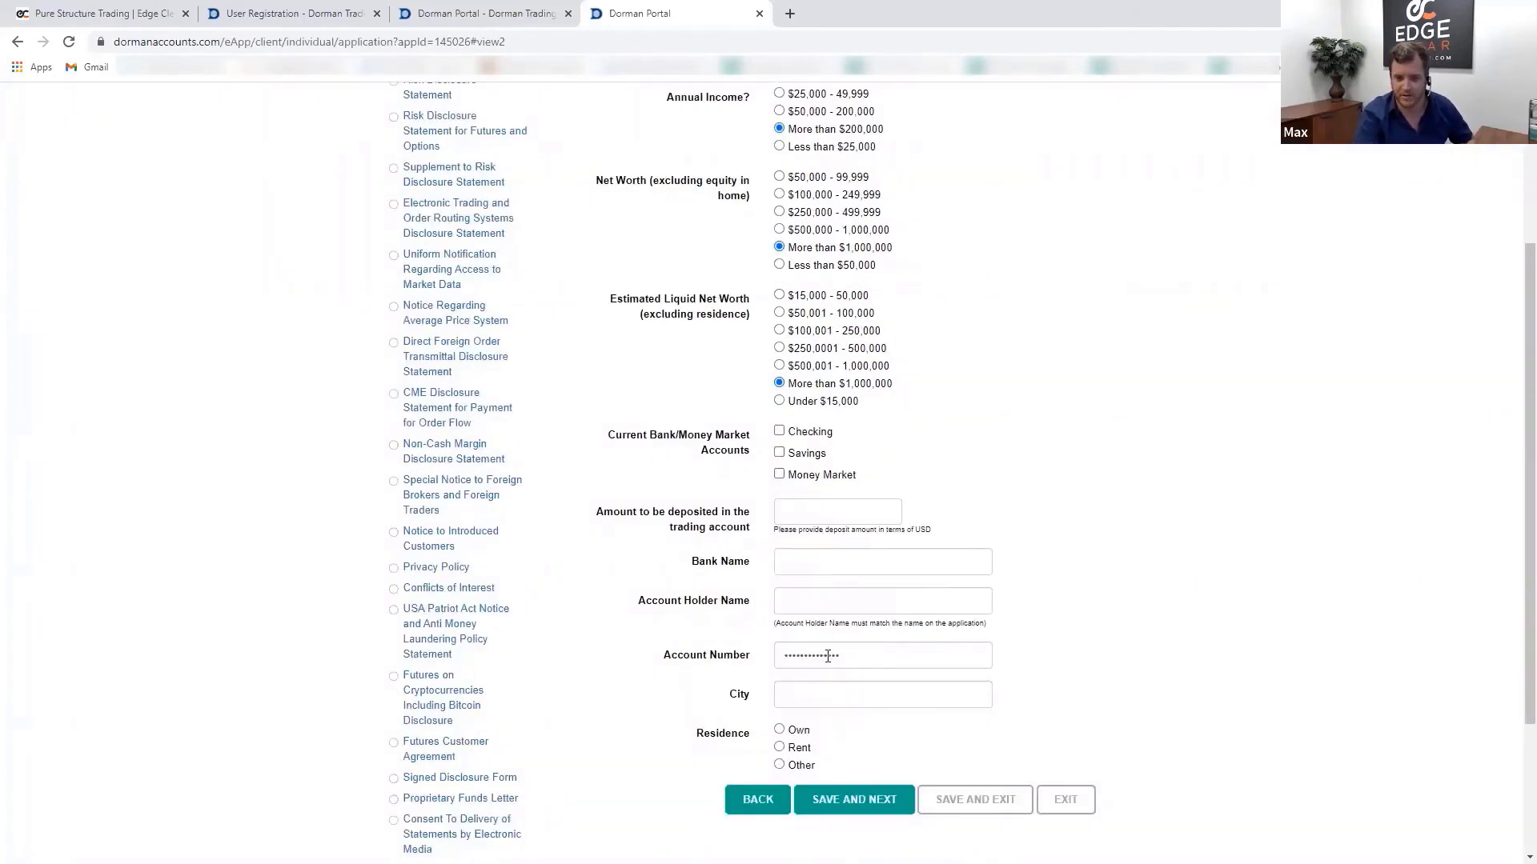
pyautogui.click(904, 521)
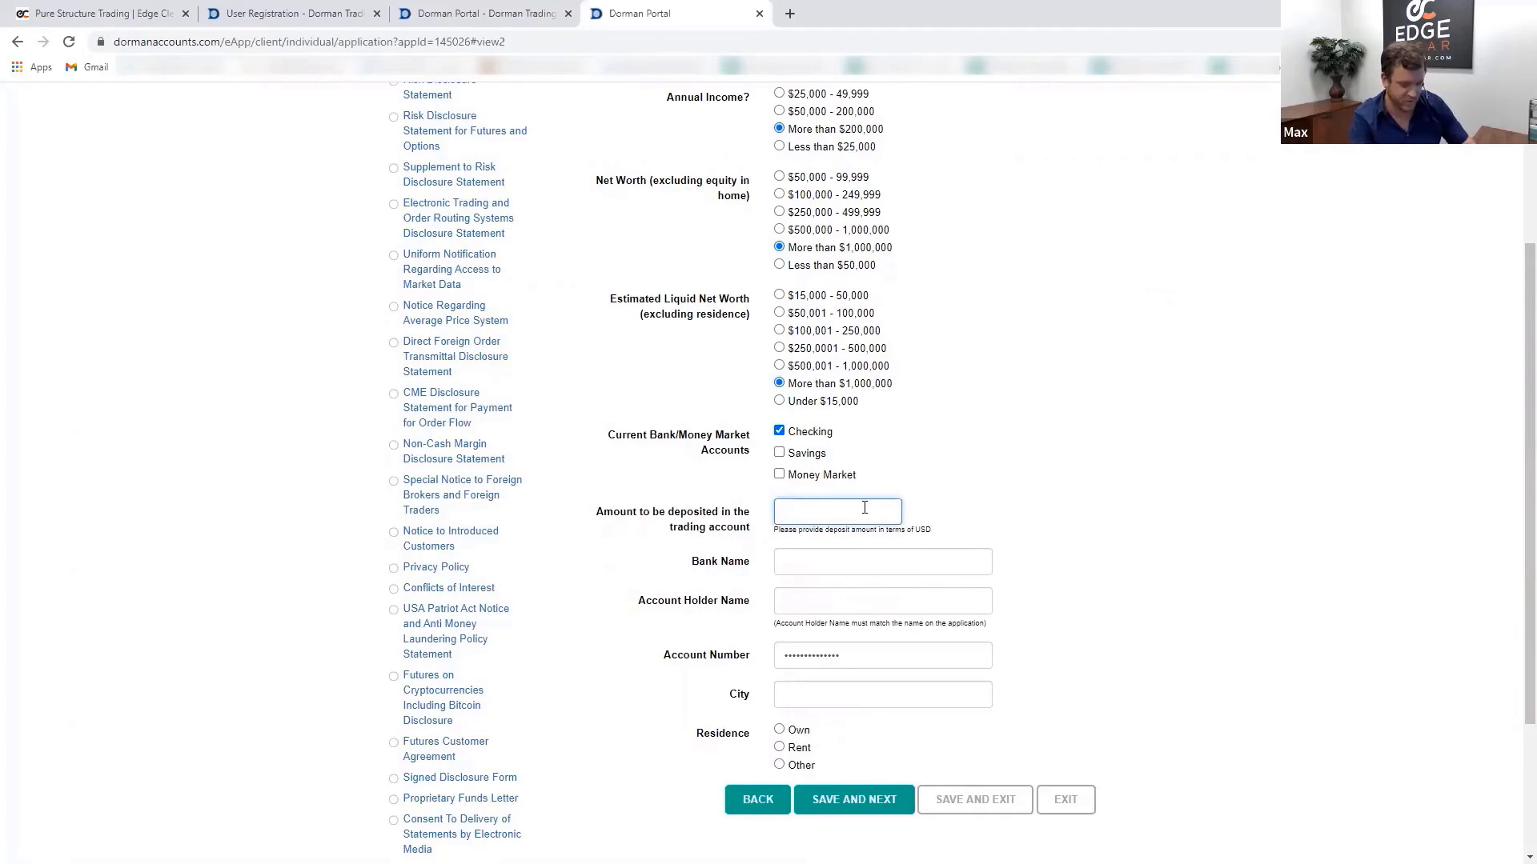
pyautogui.write('50000000')
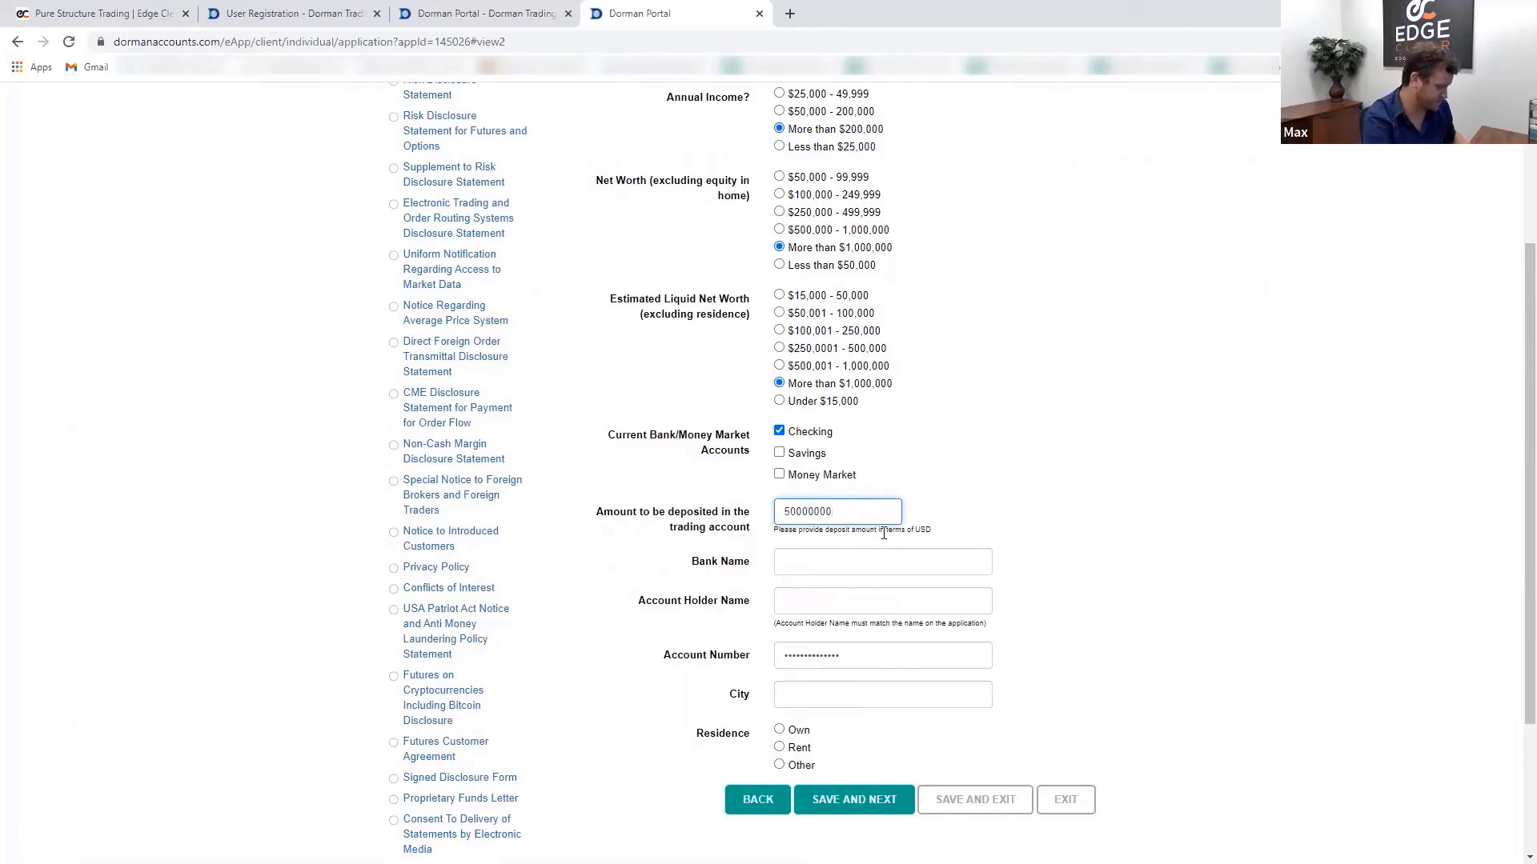
# - Enter the bank name 'jp', the account holder and the bank city, mark the residence as owned, and save
pyautogui.press('Tab')
pyautogui.write('jp')
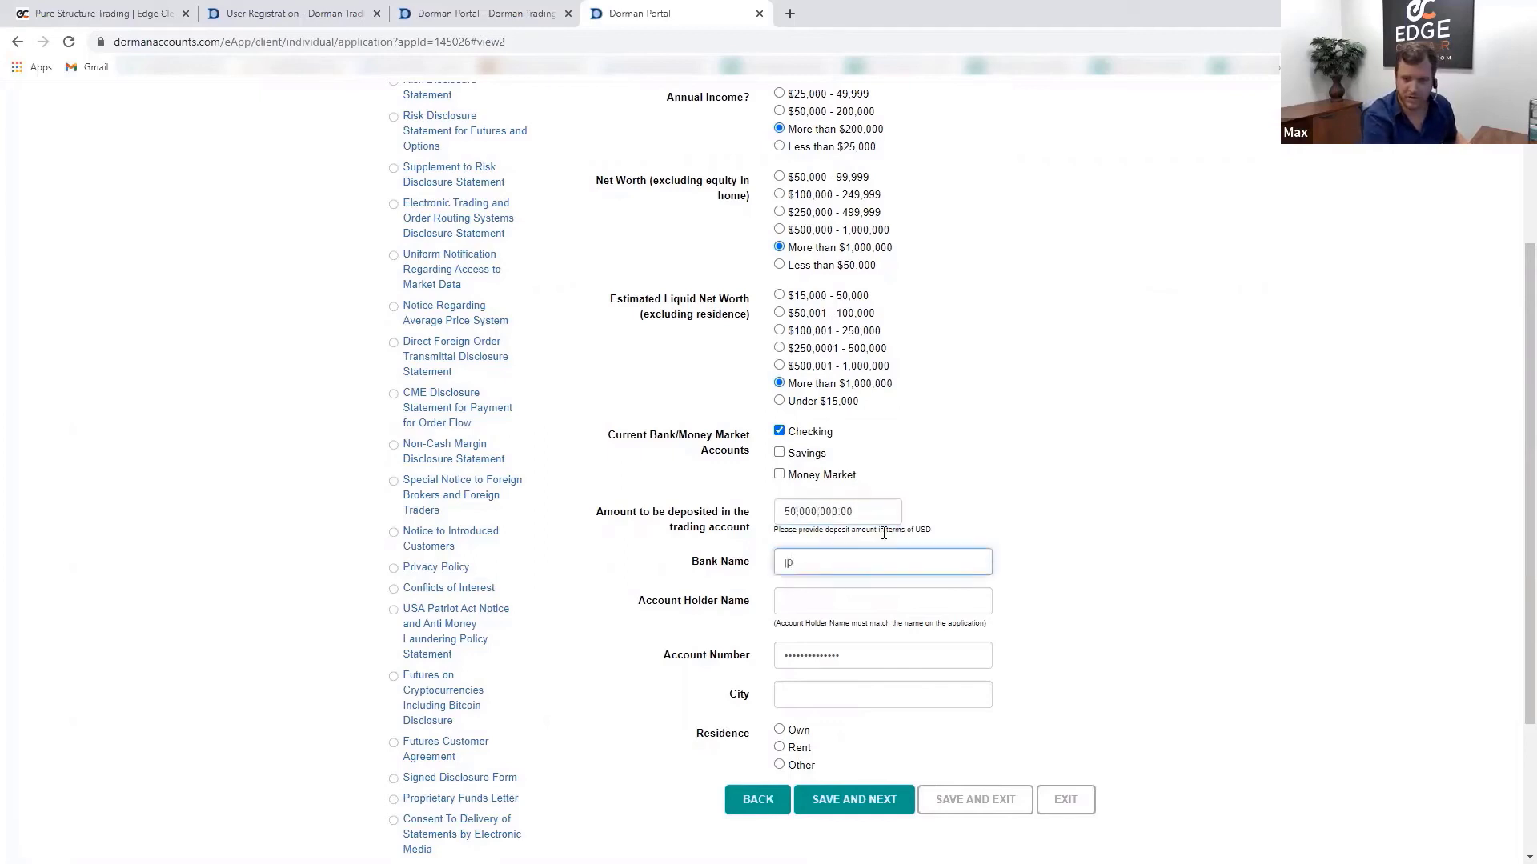
pyautogui.press('Tab')
pyautogui.press('Tab')
pyautogui.hotkey('shift', 'Tab')
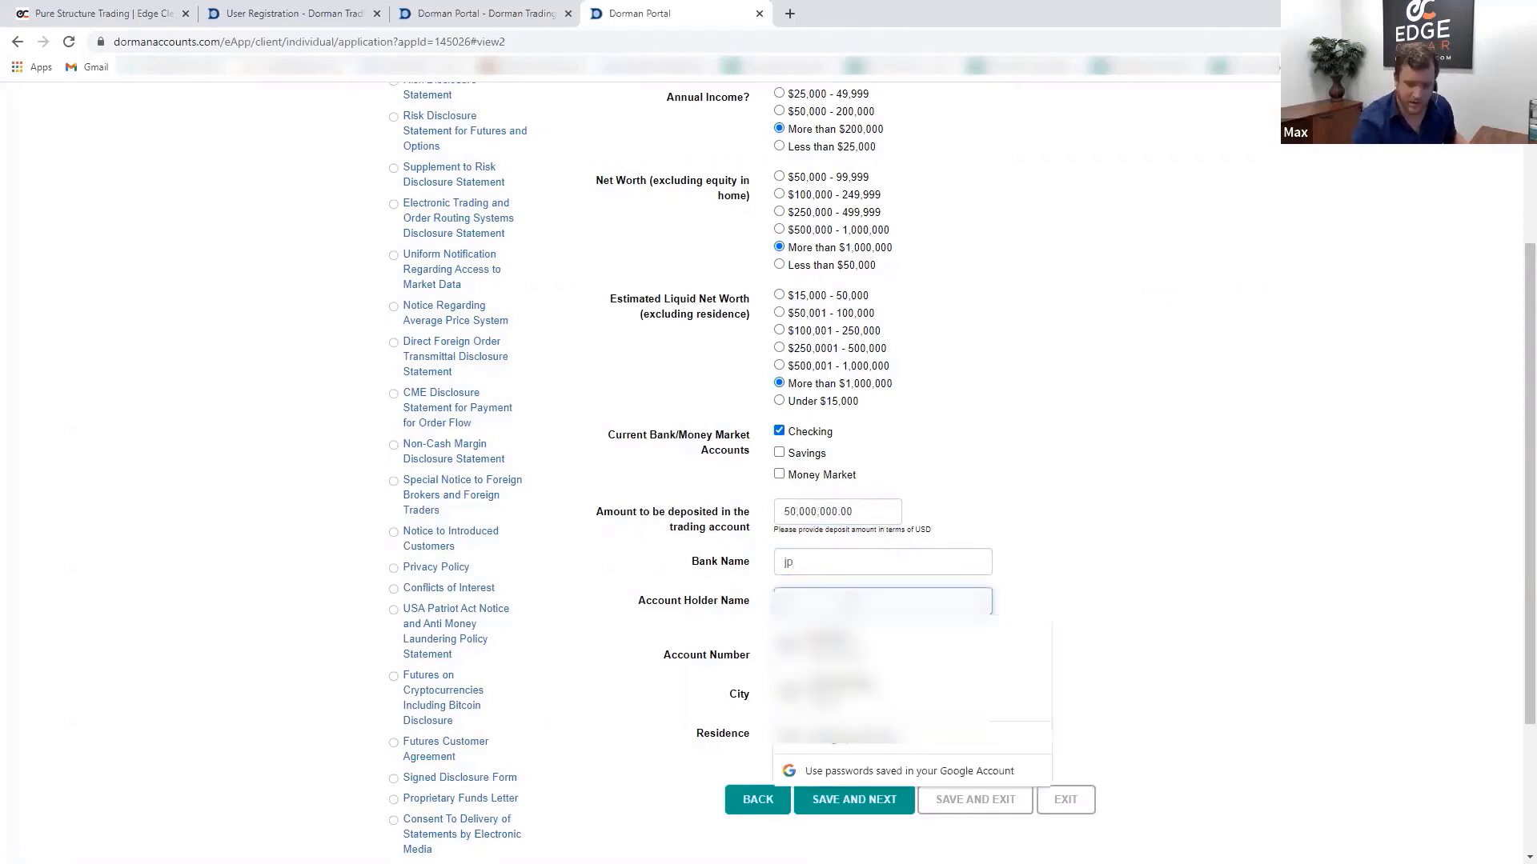
pyautogui.write('m')
pyautogui.click(849, 666)
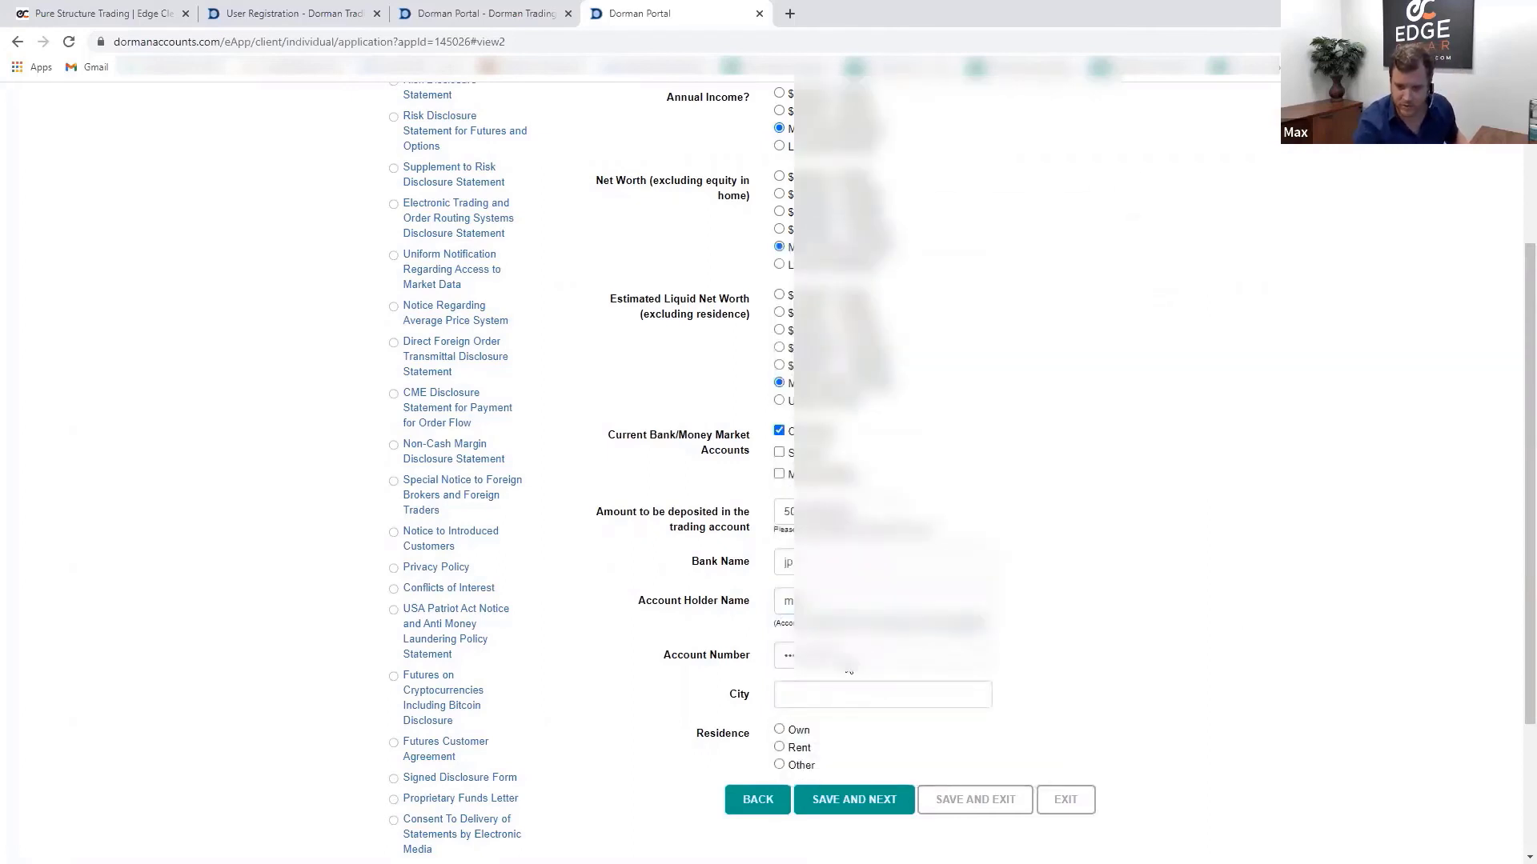
pyautogui.click(811, 697)
pyautogui.write('chicago')
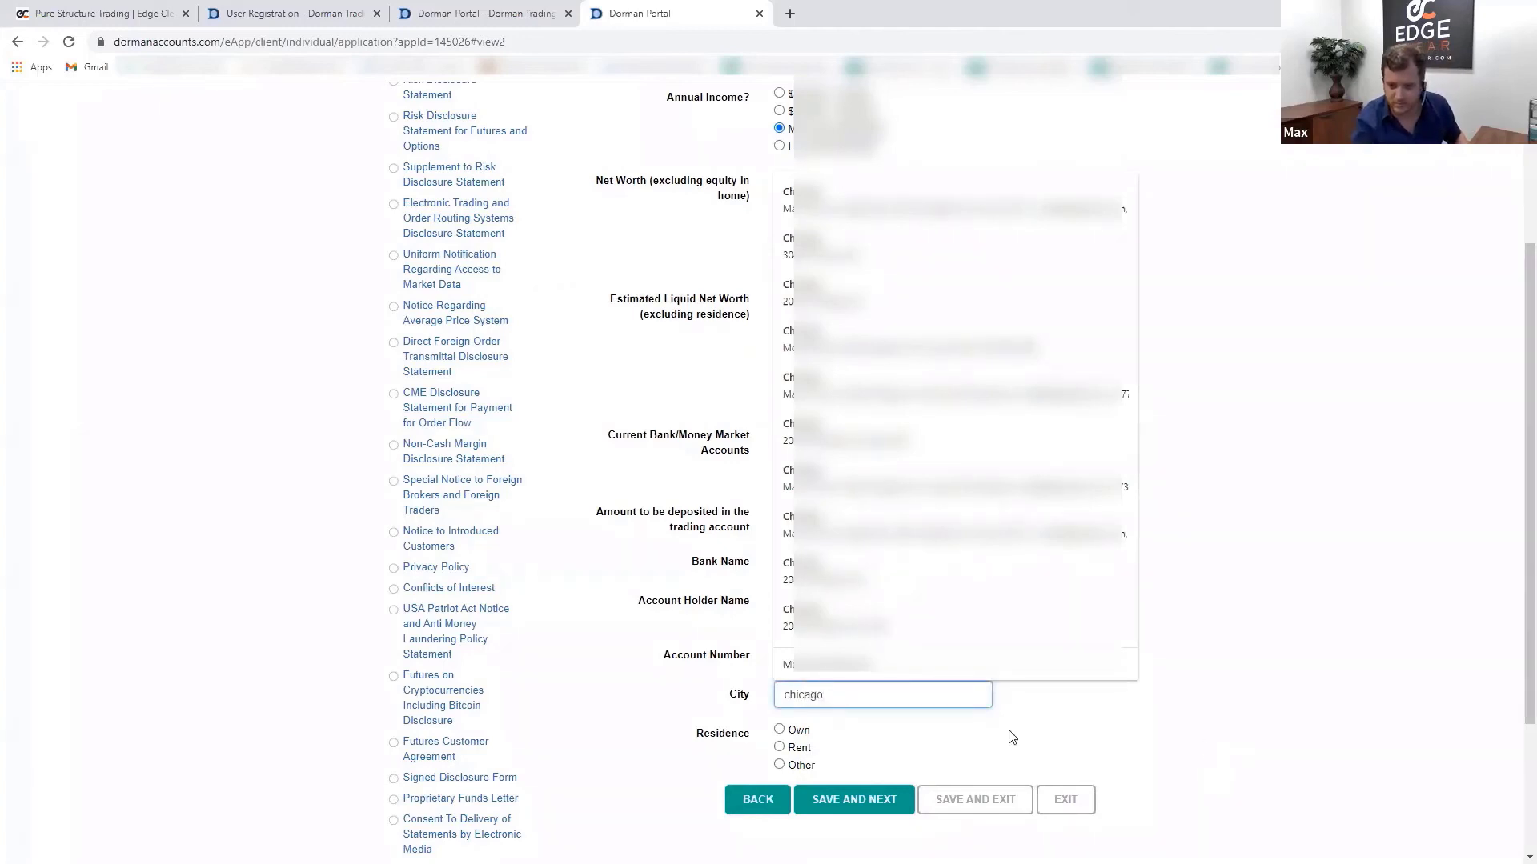
pyautogui.click(1010, 732)
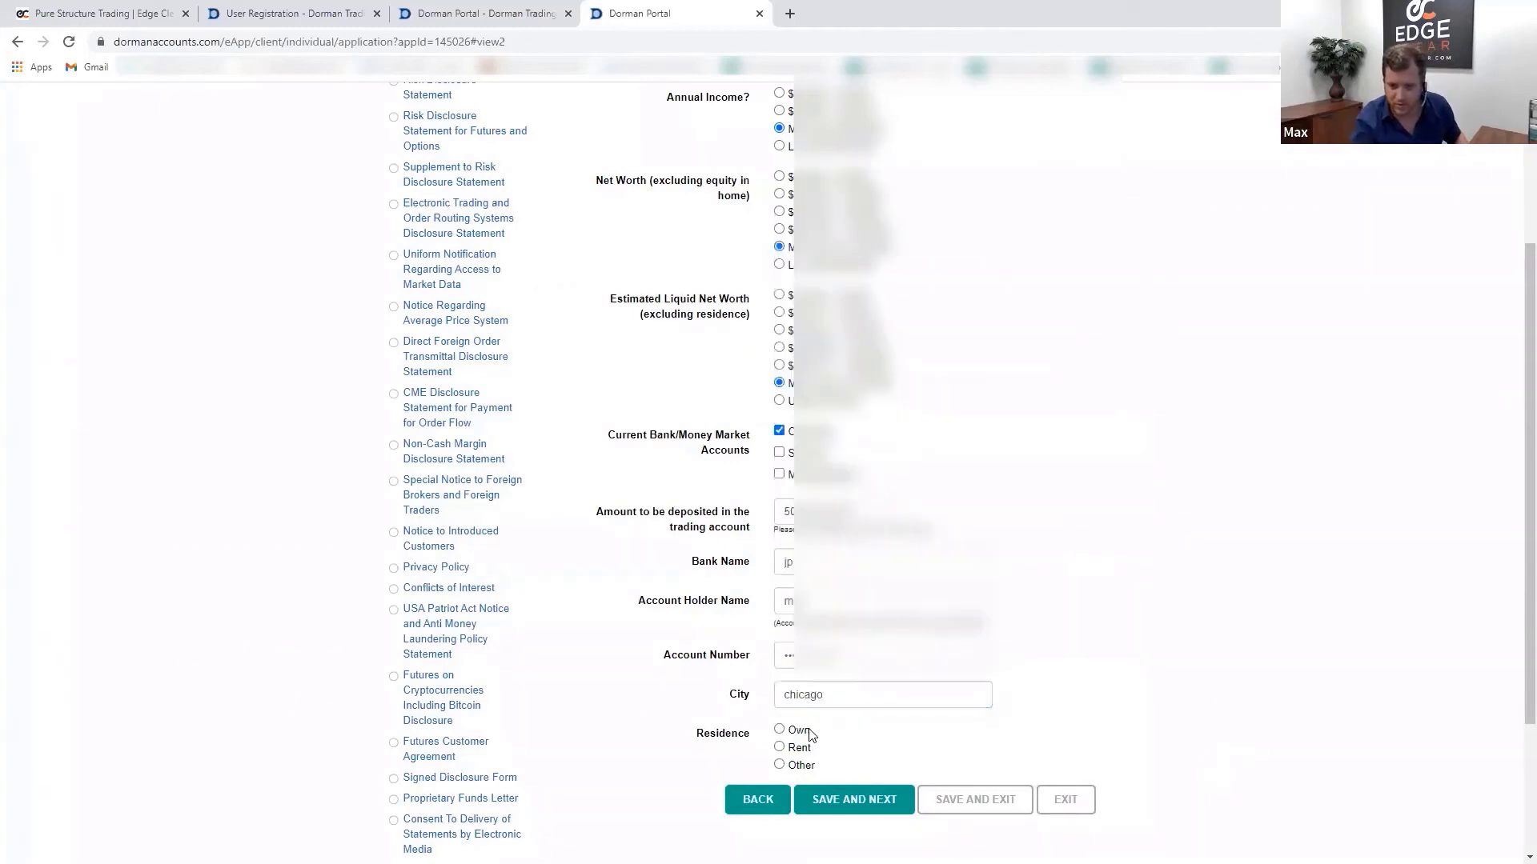
pyautogui.click(809, 731)
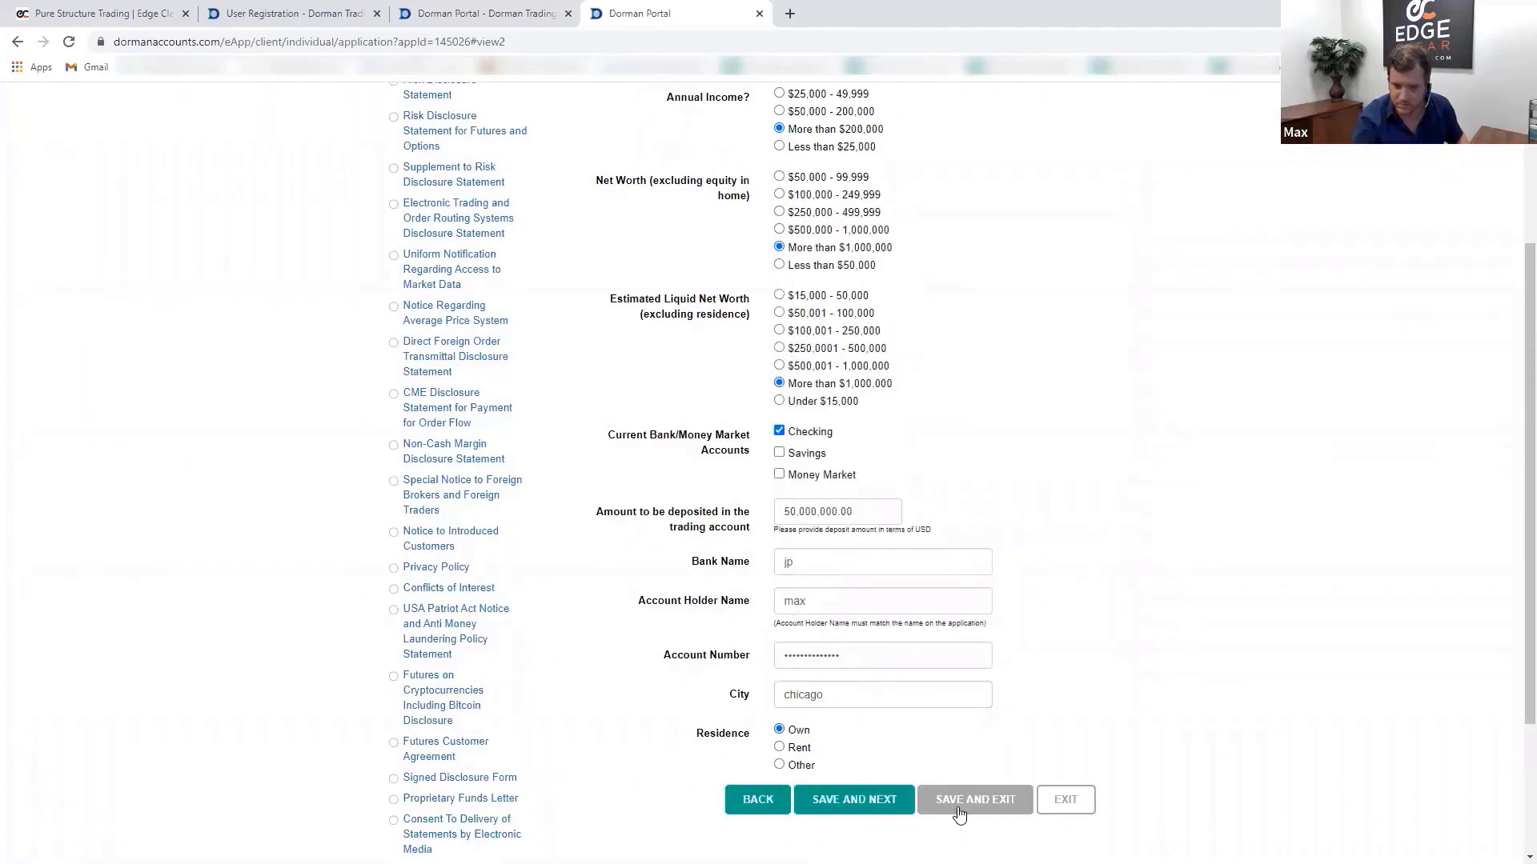
pyautogui.click(853, 800)
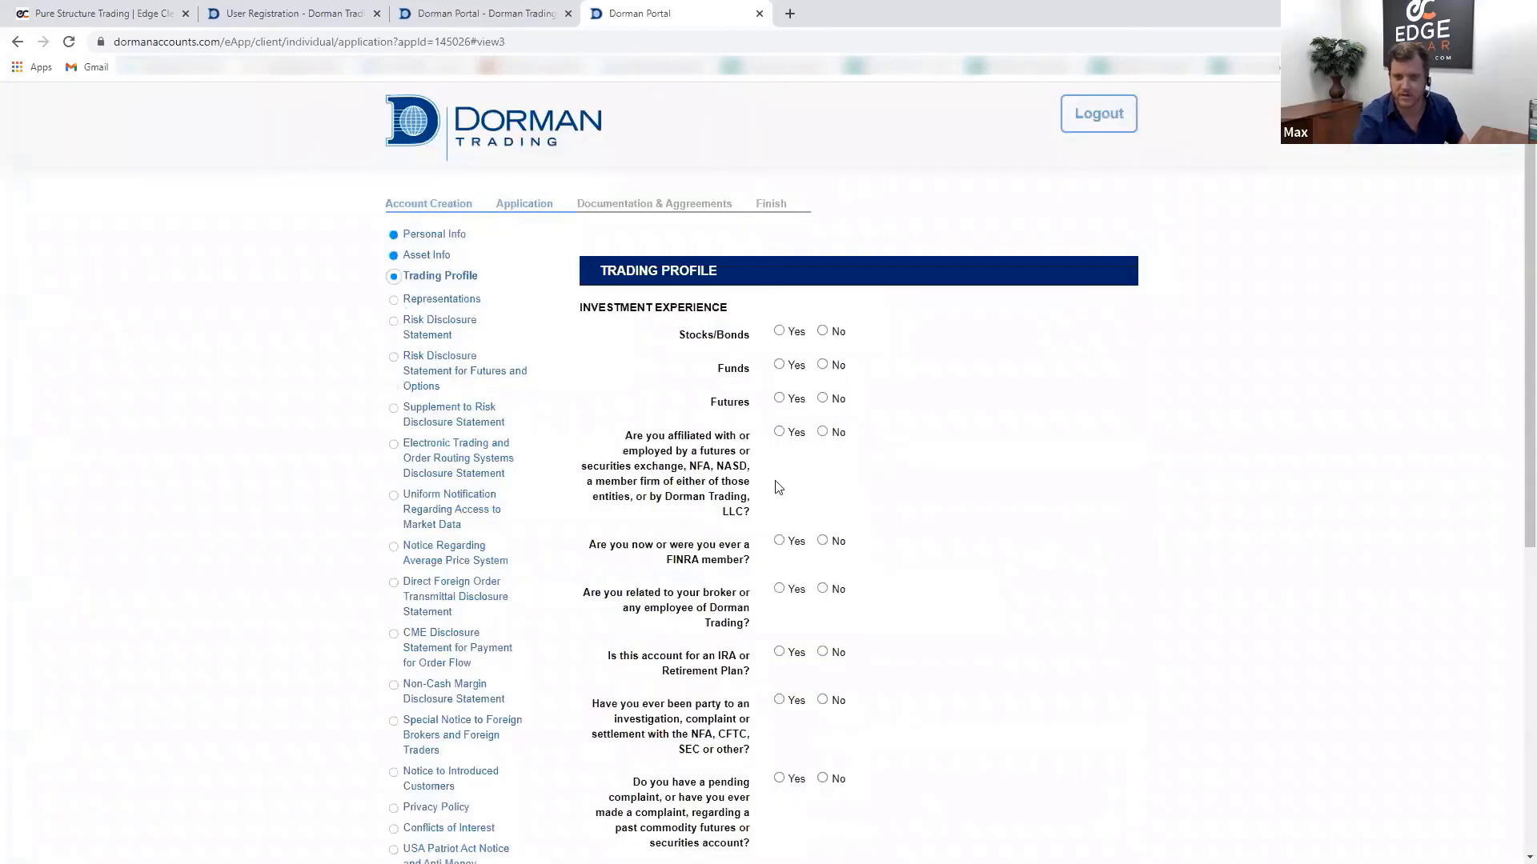
# - Answer Yes with 1 year of experience for Stocks/Bonds, Funds and Futures
pyautogui.scroll(-1, 887, 456)
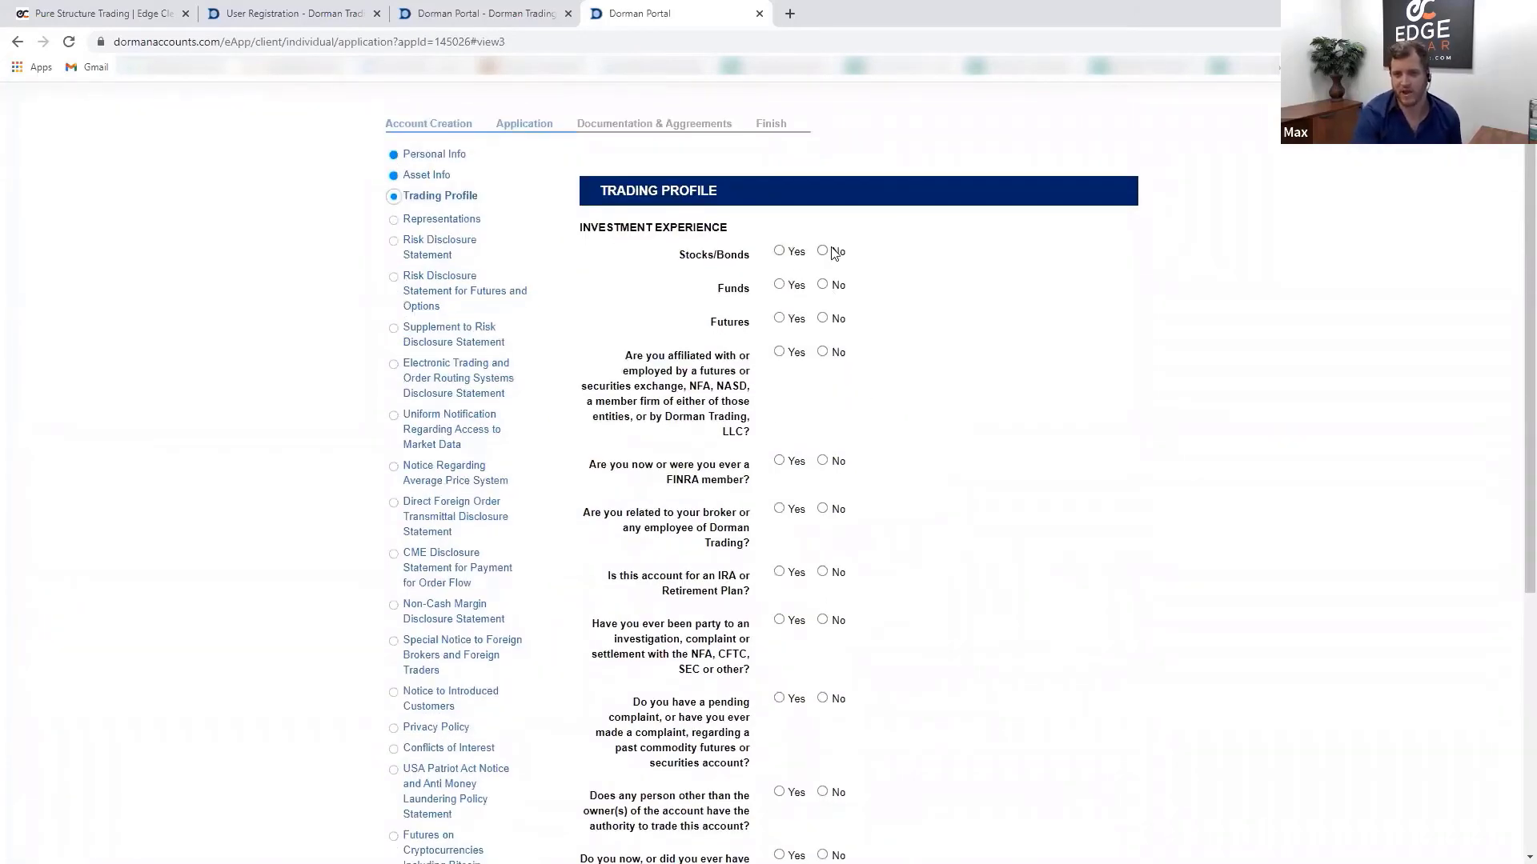
pyautogui.click(782, 253)
pyautogui.click(794, 282)
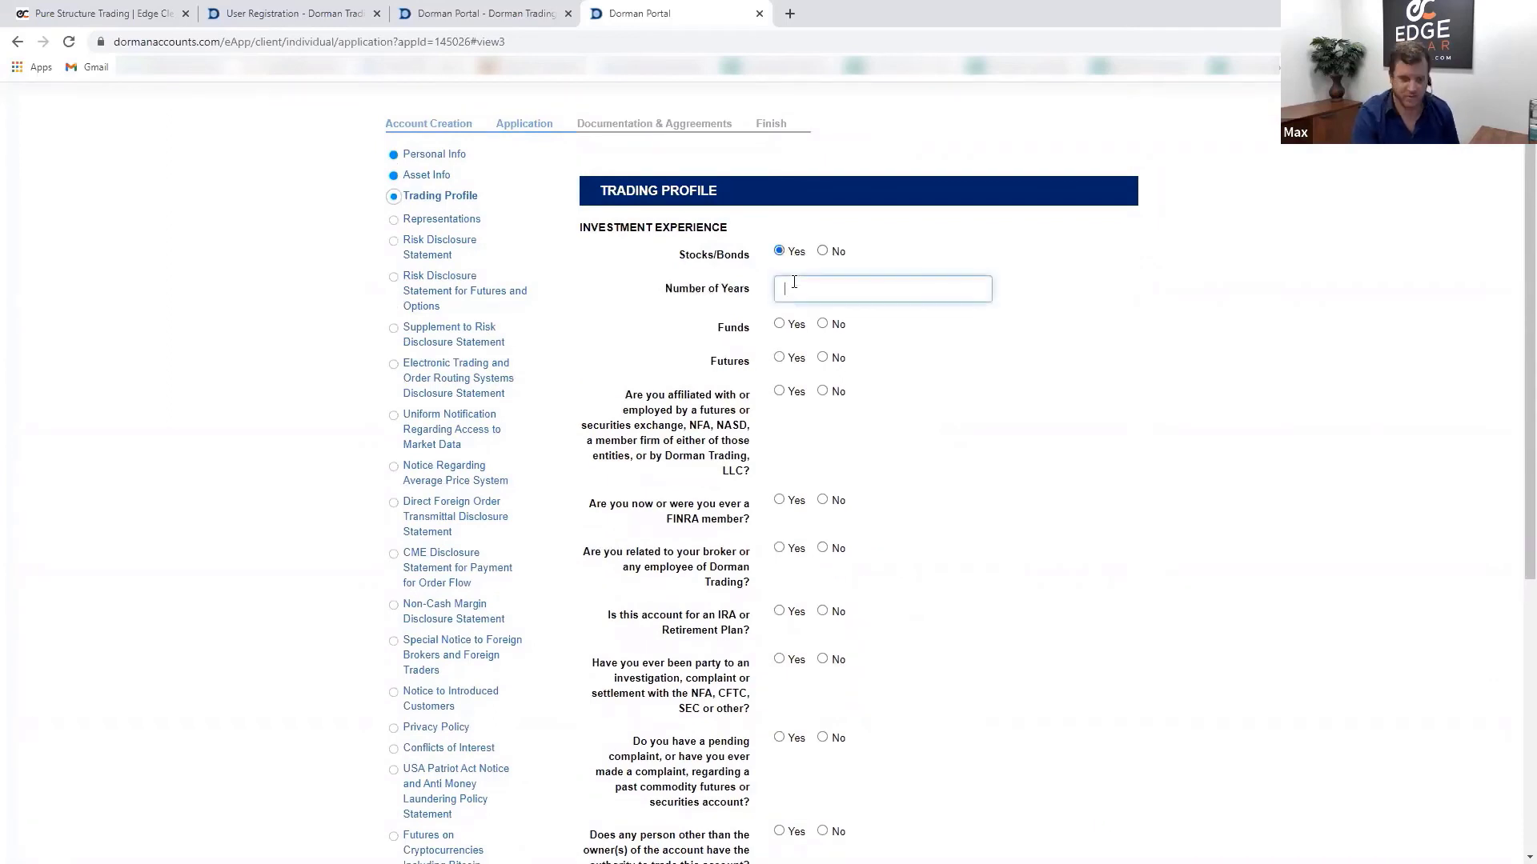
pyautogui.write('1')
pyautogui.click(778, 324)
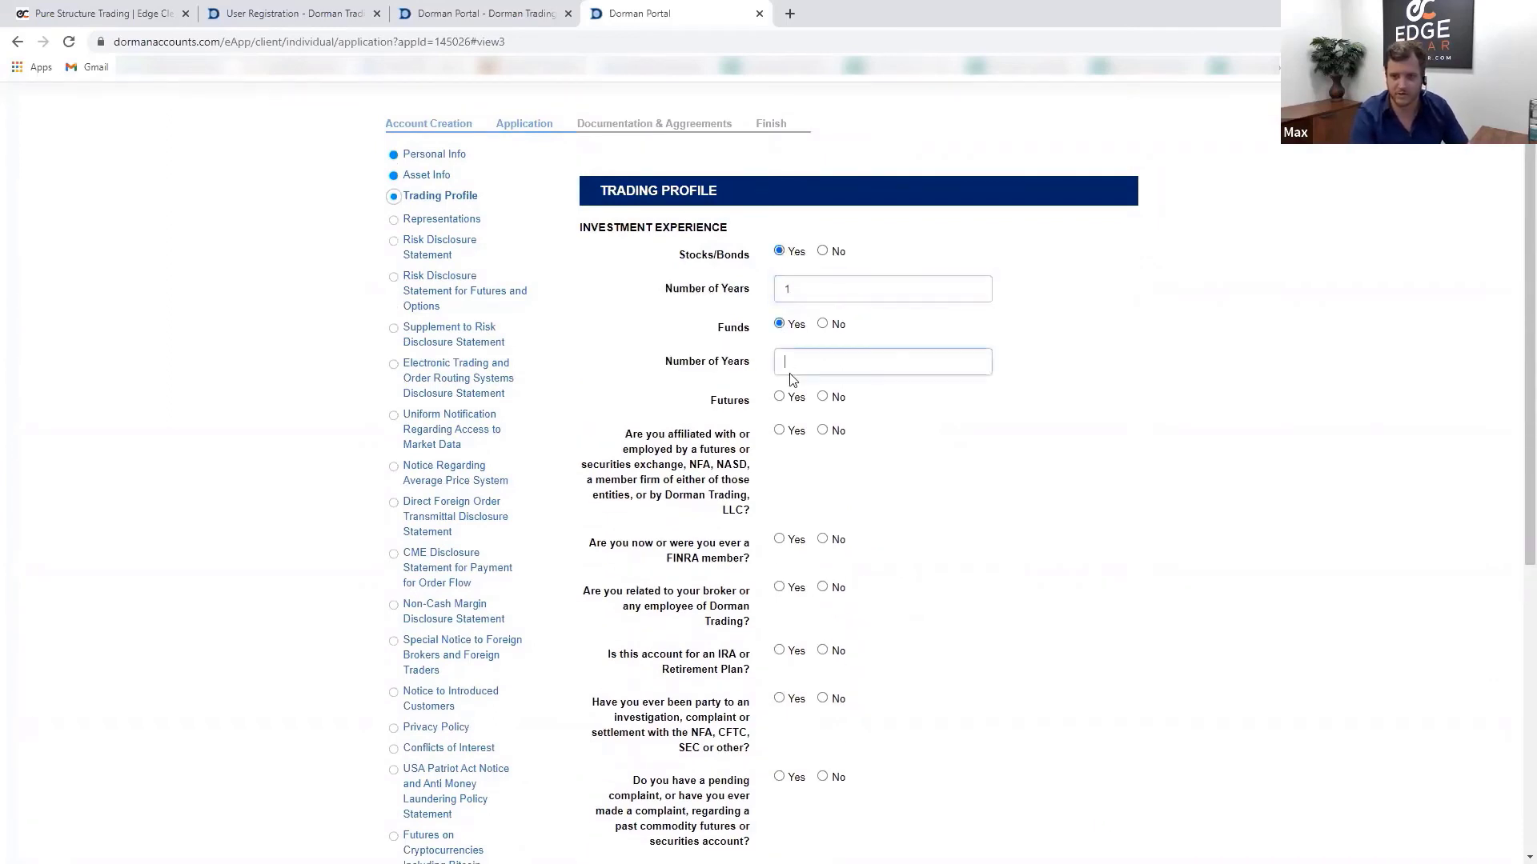
pyautogui.click(789, 360)
pyautogui.write('1')
pyautogui.click(780, 398)
pyautogui.click(795, 439)
pyautogui.write('1')
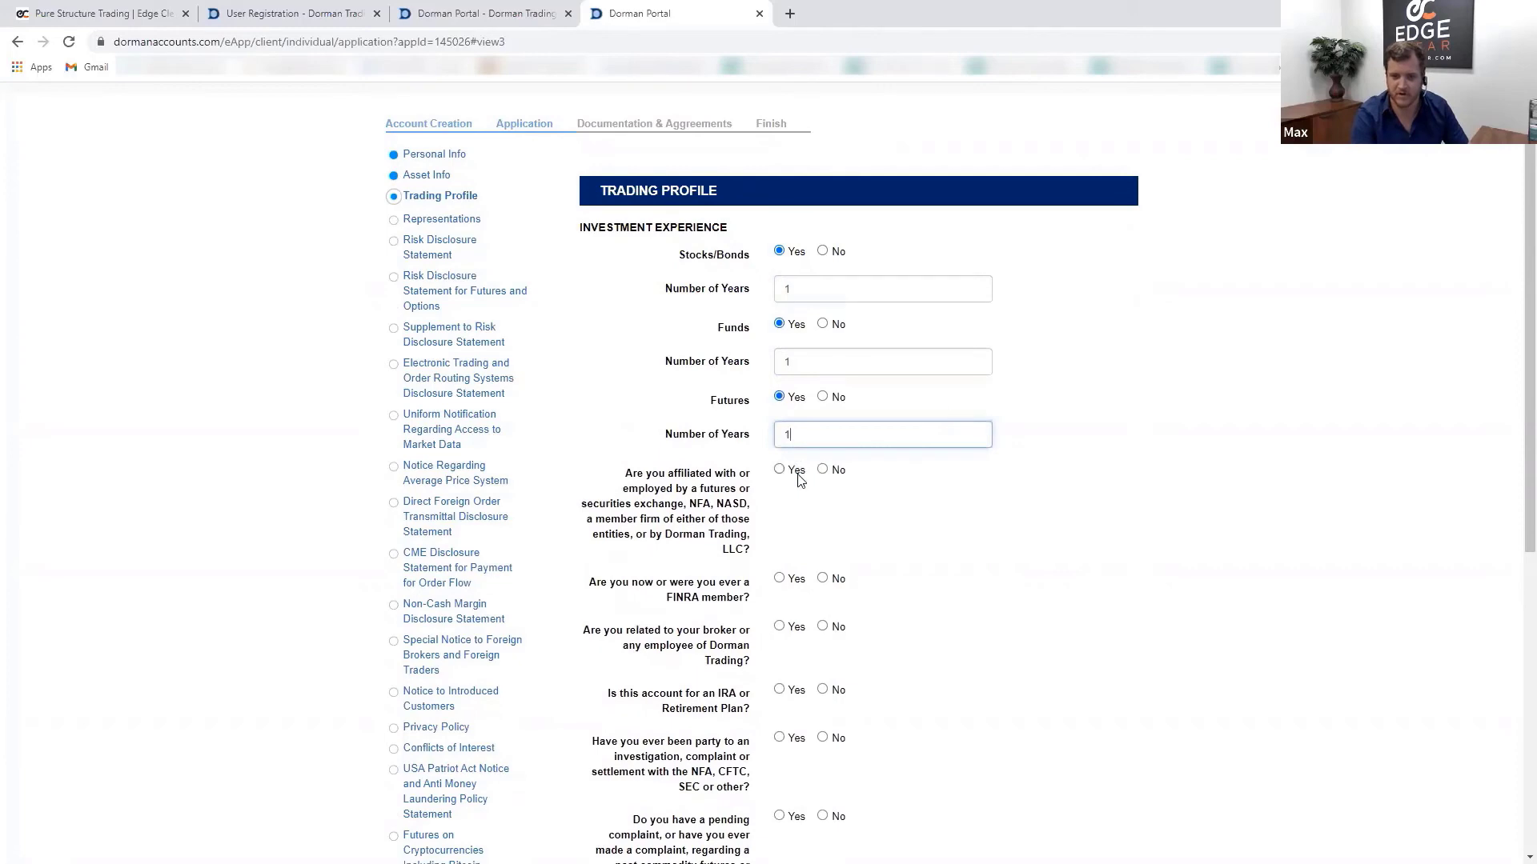
# - Answer No to the exchange affiliation, FINRA member, broker-relation and IRA questions
pyautogui.scroll(-2, 766, 480)
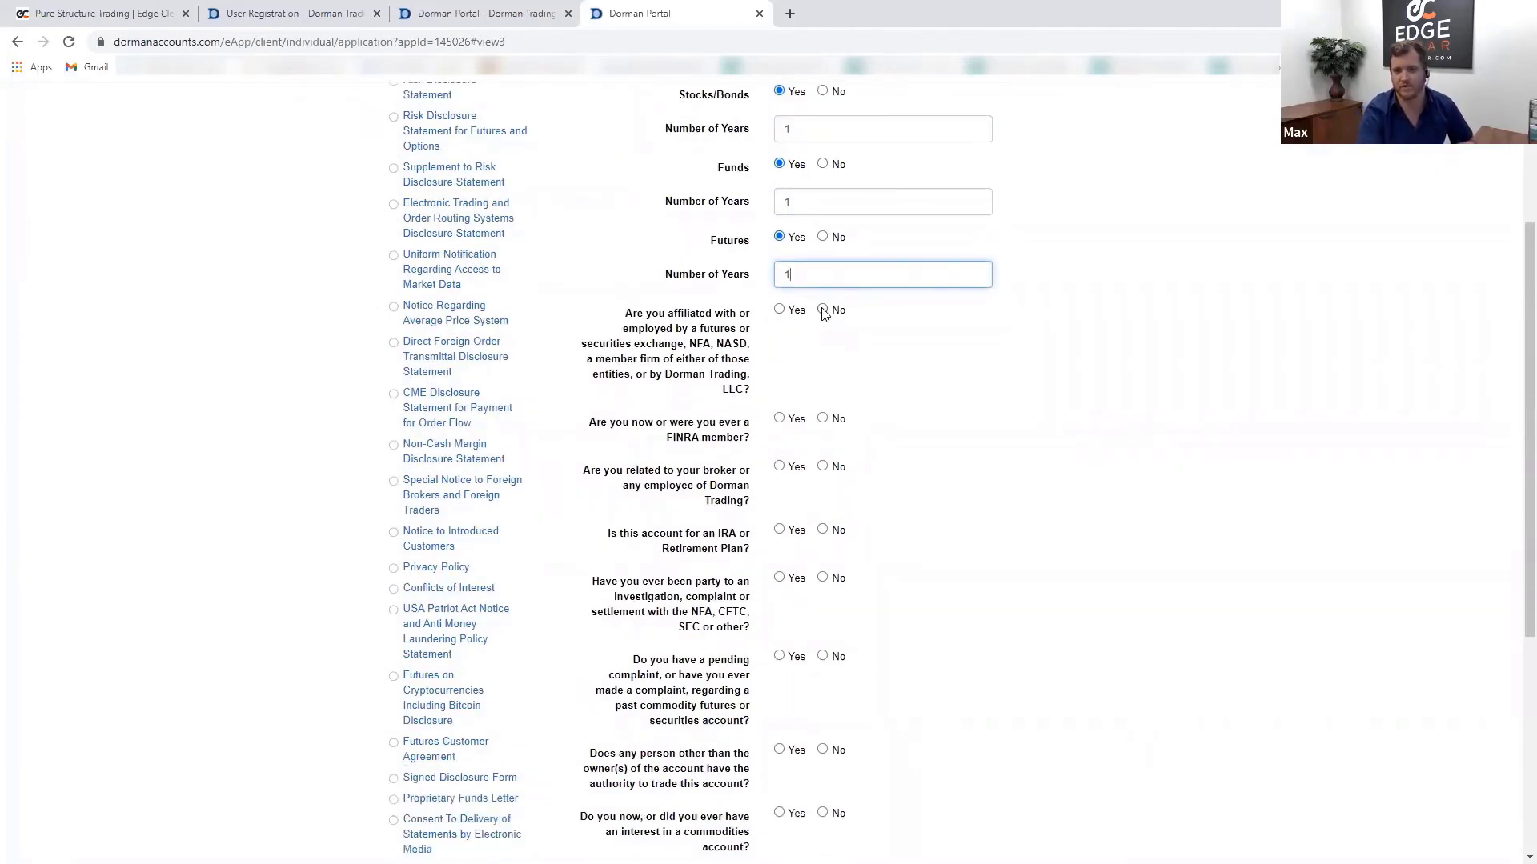
pyautogui.click(824, 311)
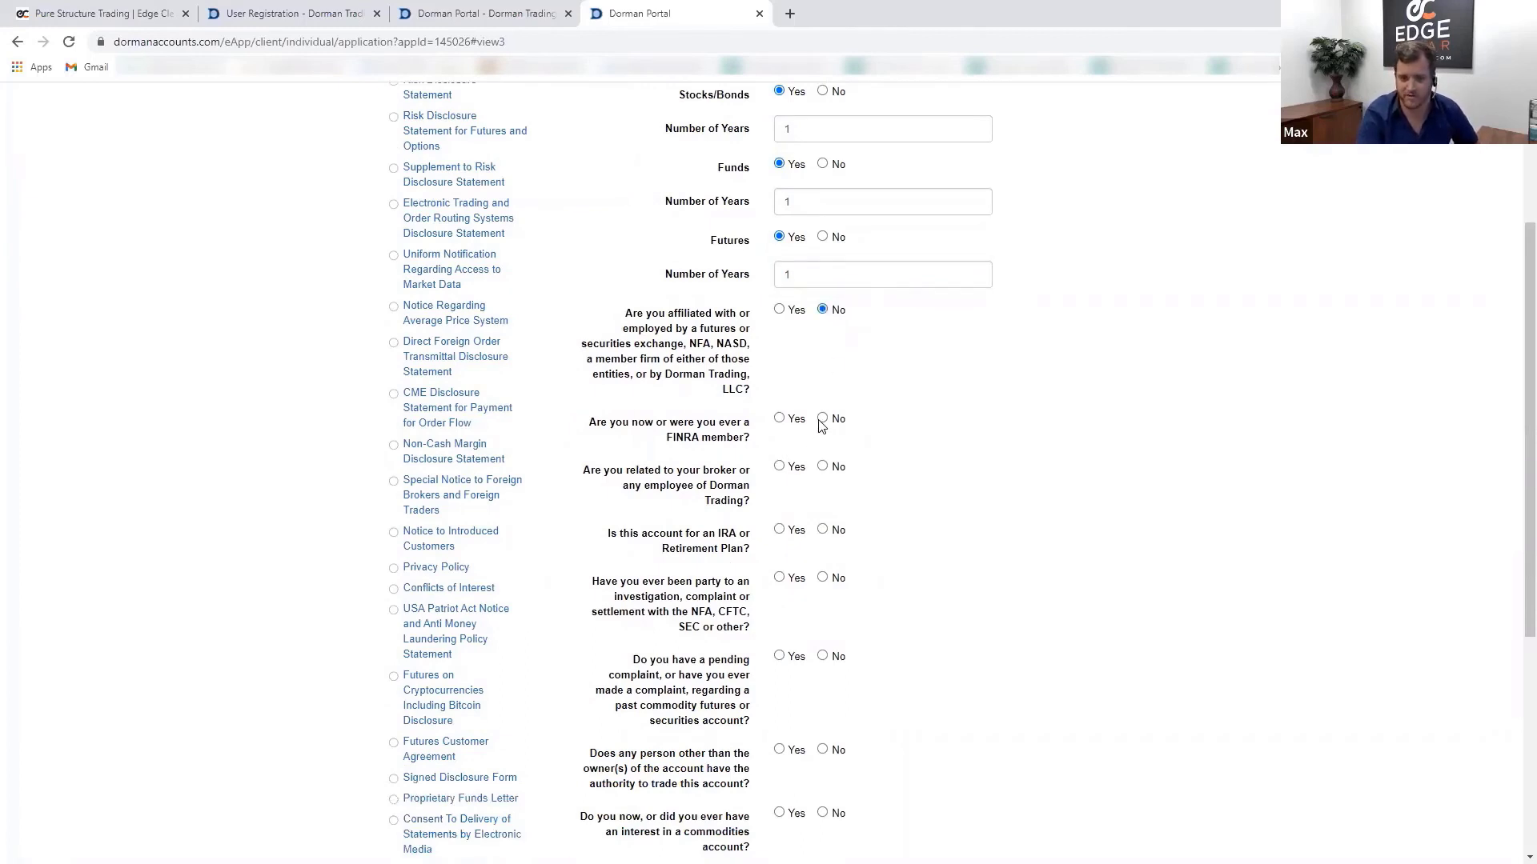
pyautogui.click(822, 419)
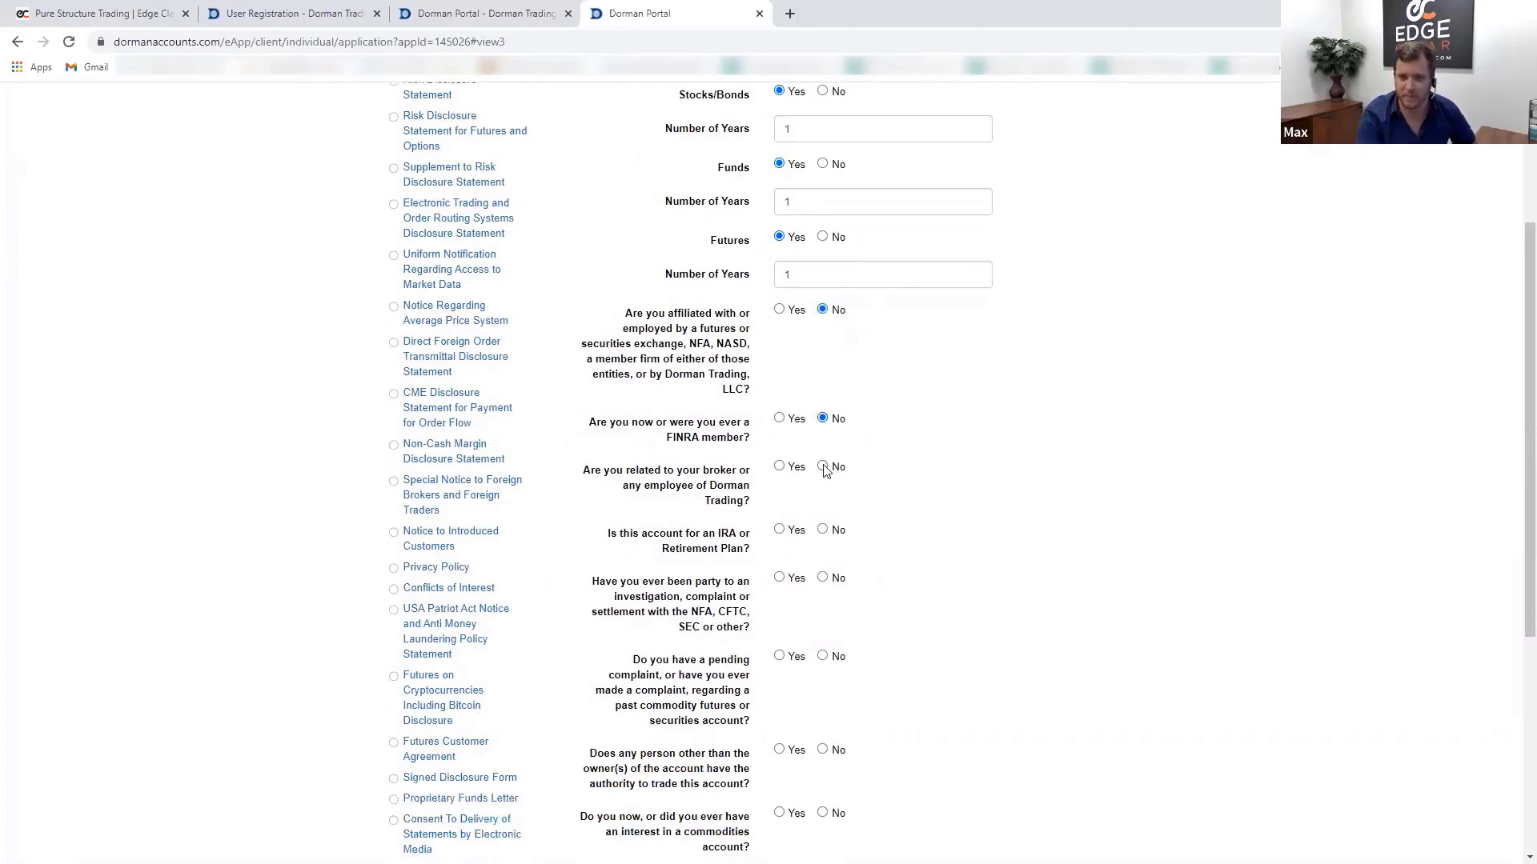
pyautogui.click(824, 467)
pyautogui.click(823, 530)
# - Answer No to the investigation, pending-complaint, trading-authority, commodities-interest, other-funds and profit-sharing questions
pyautogui.scroll(-3, 824, 513)
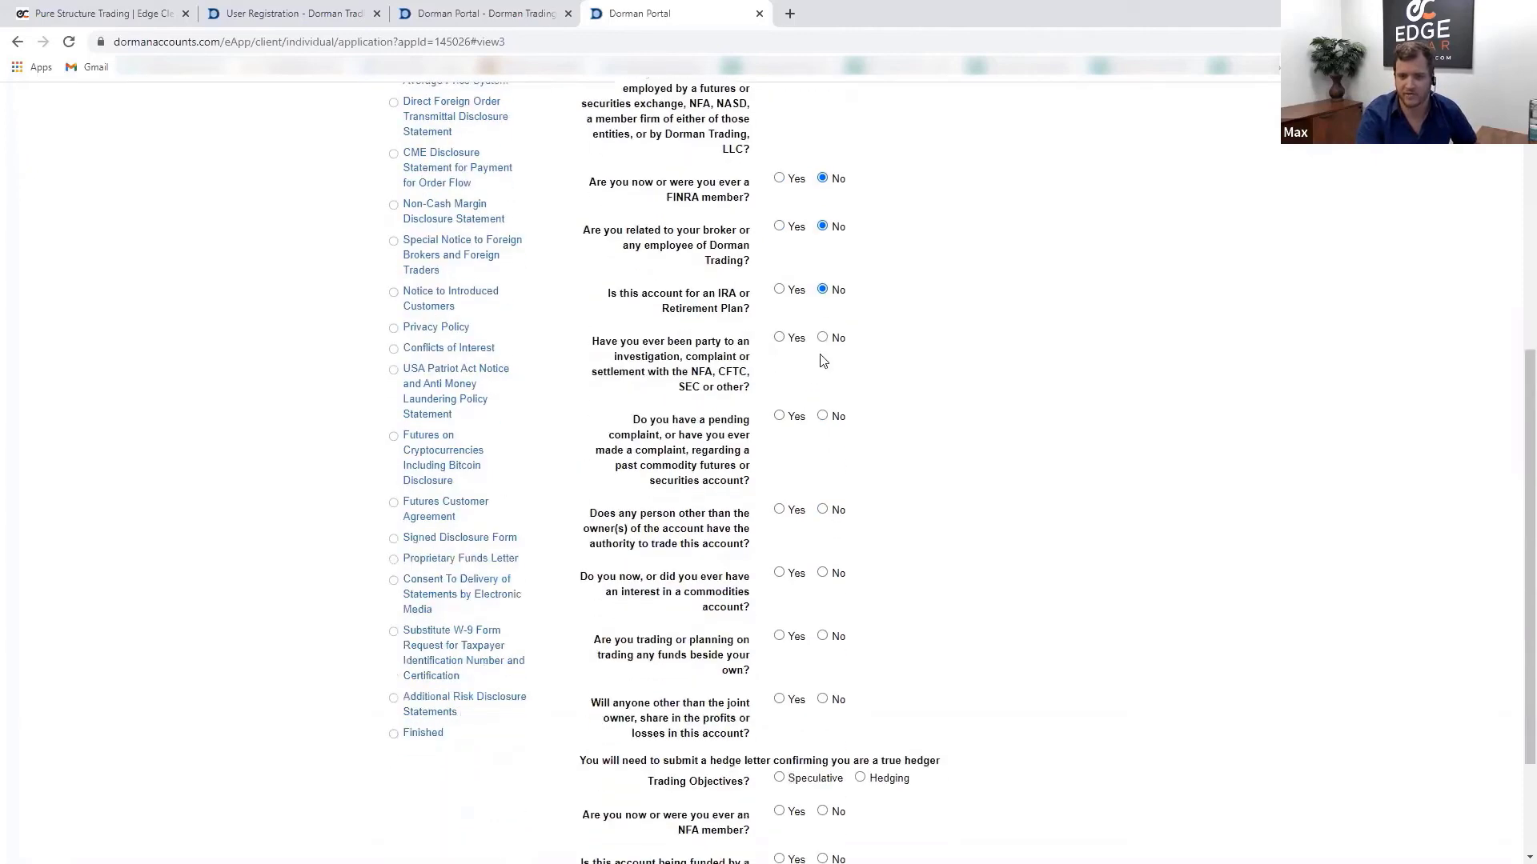
pyautogui.click(823, 338)
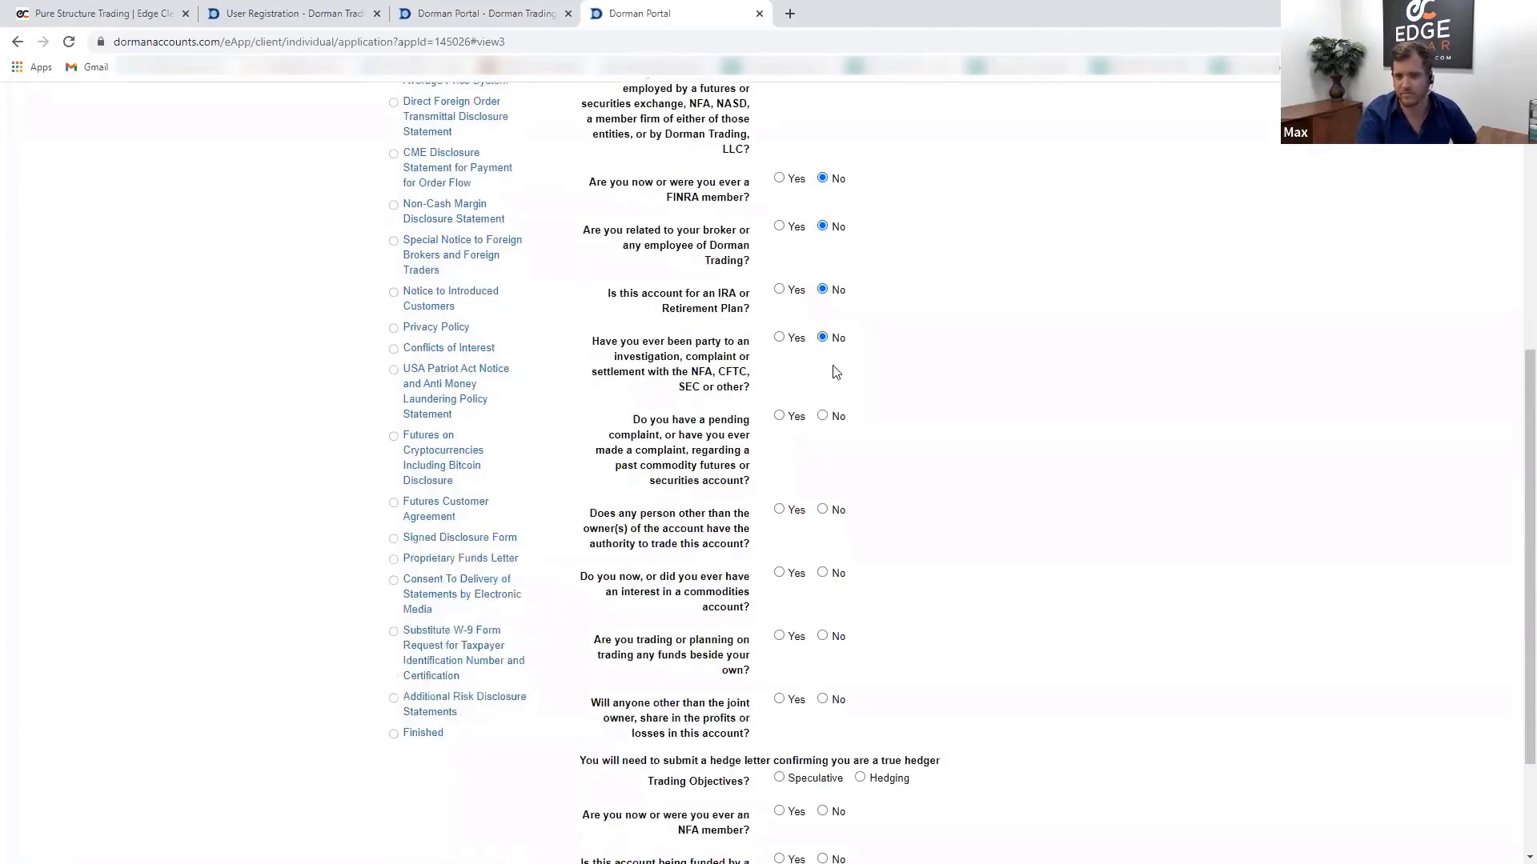
pyautogui.click(824, 417)
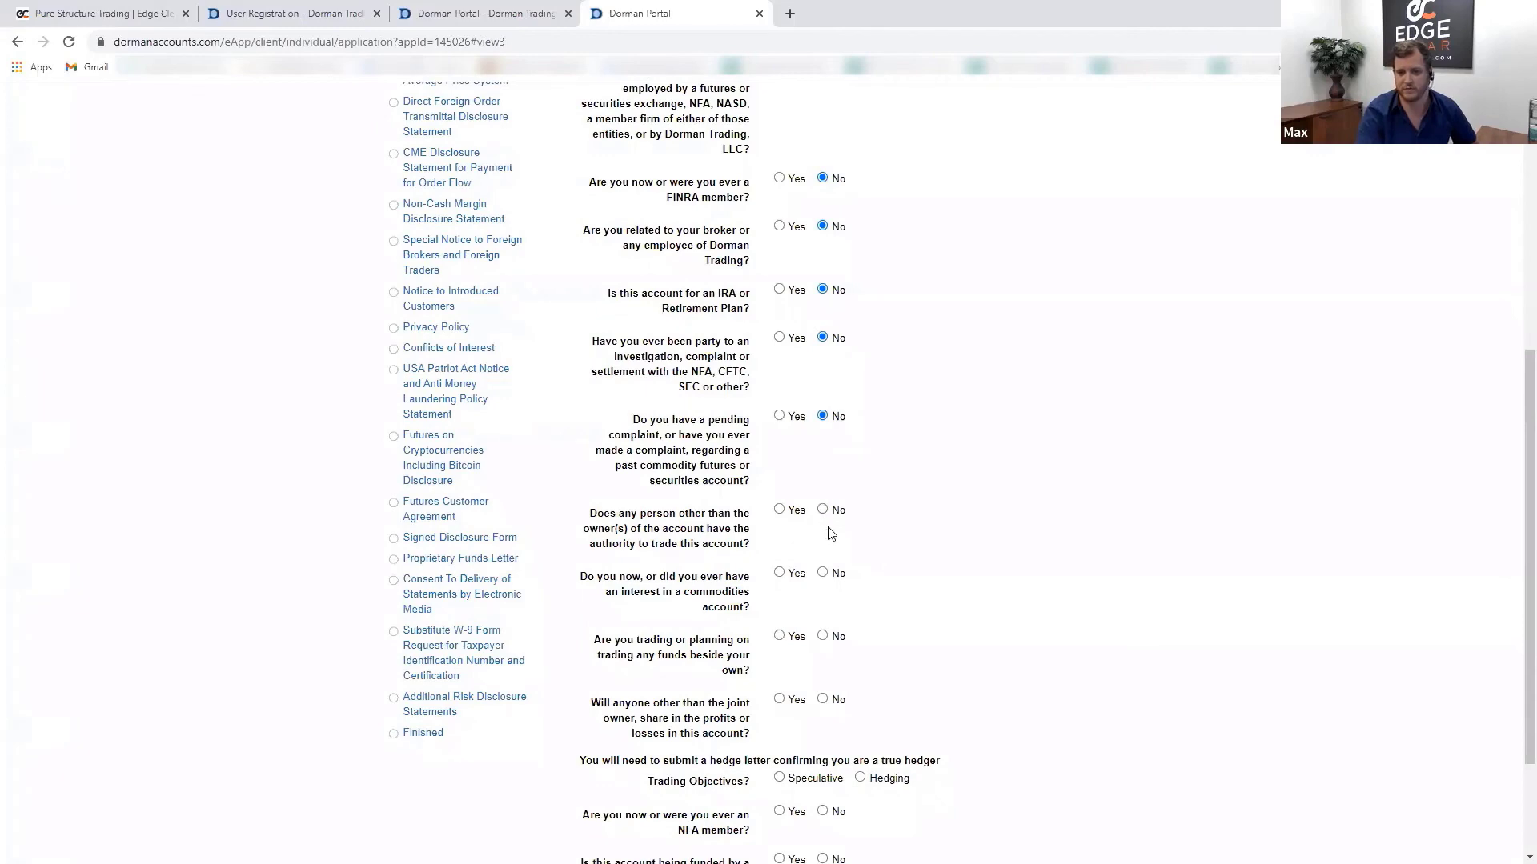
pyautogui.click(824, 511)
pyautogui.click(823, 573)
pyautogui.click(823, 636)
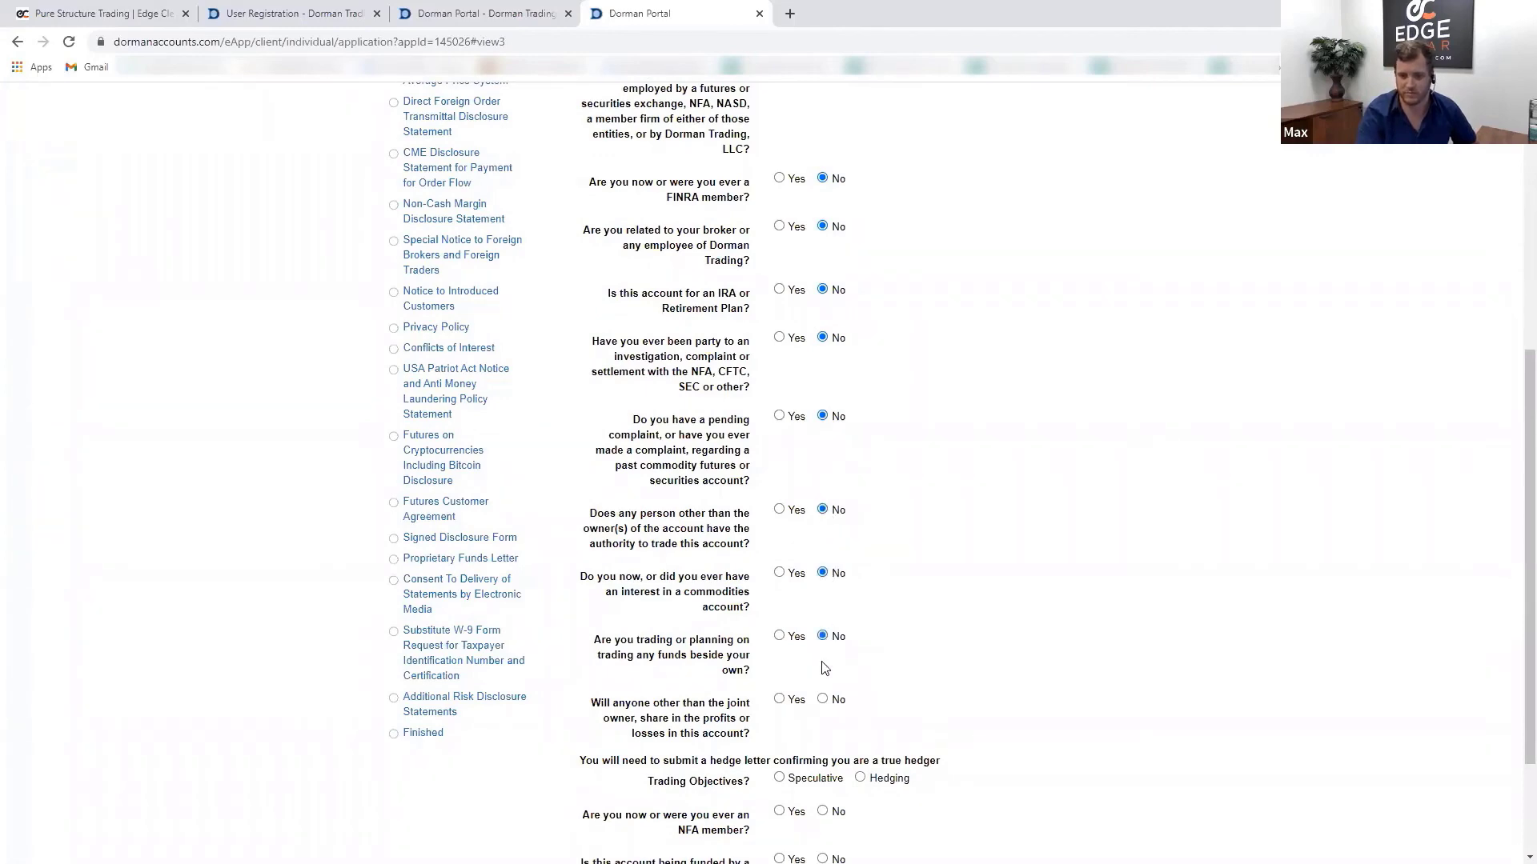
pyautogui.click(823, 699)
# - Set trading objectives to Speculative, answer No on NFA membership, and answer the funding-transfer question
pyautogui.scroll(-2, 948, 561)
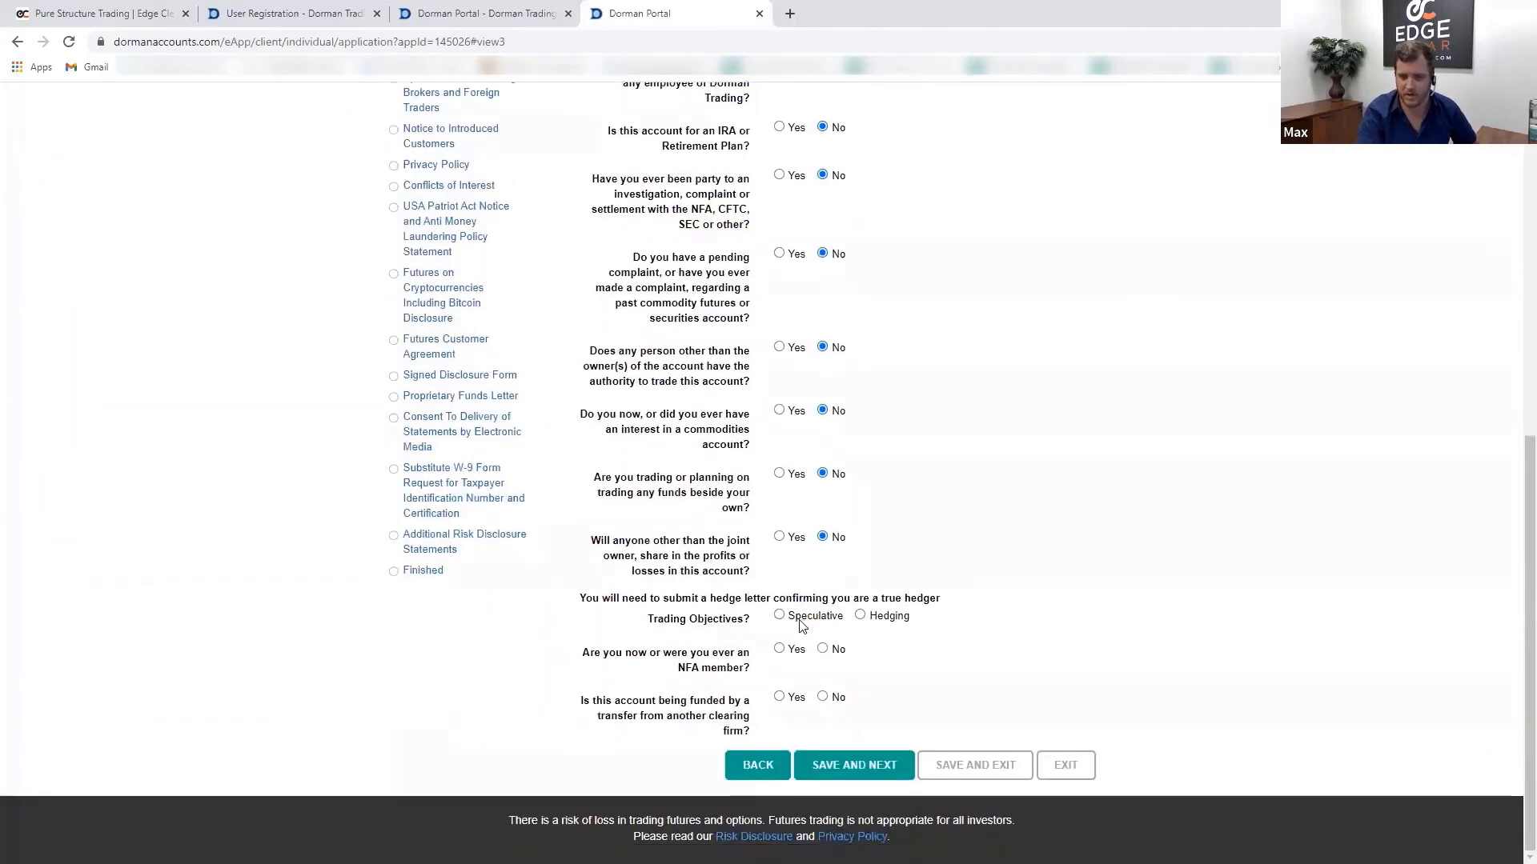
pyautogui.click(802, 621)
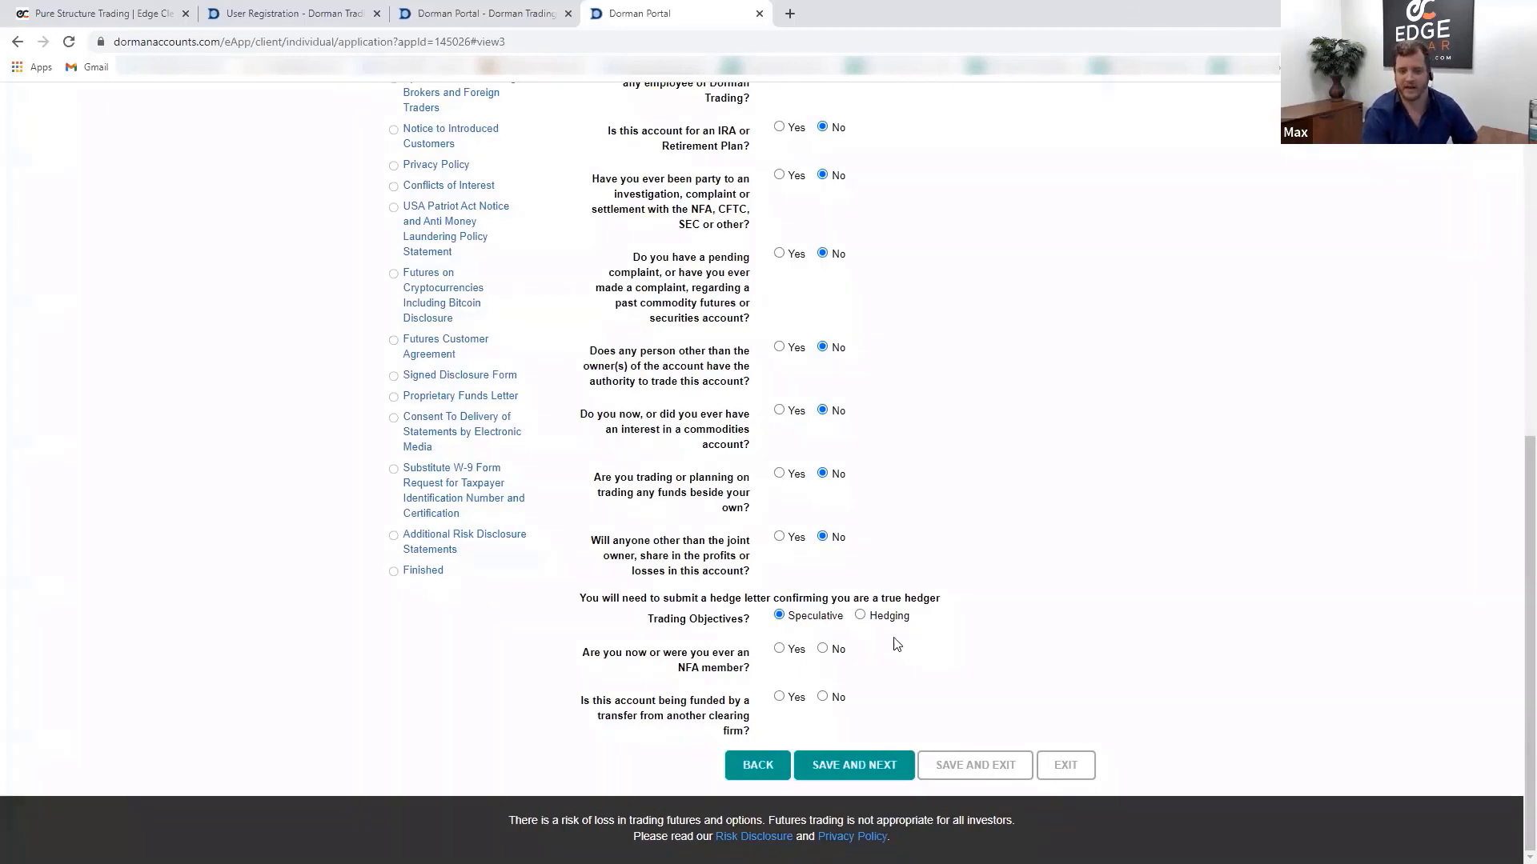
pyautogui.click(828, 652)
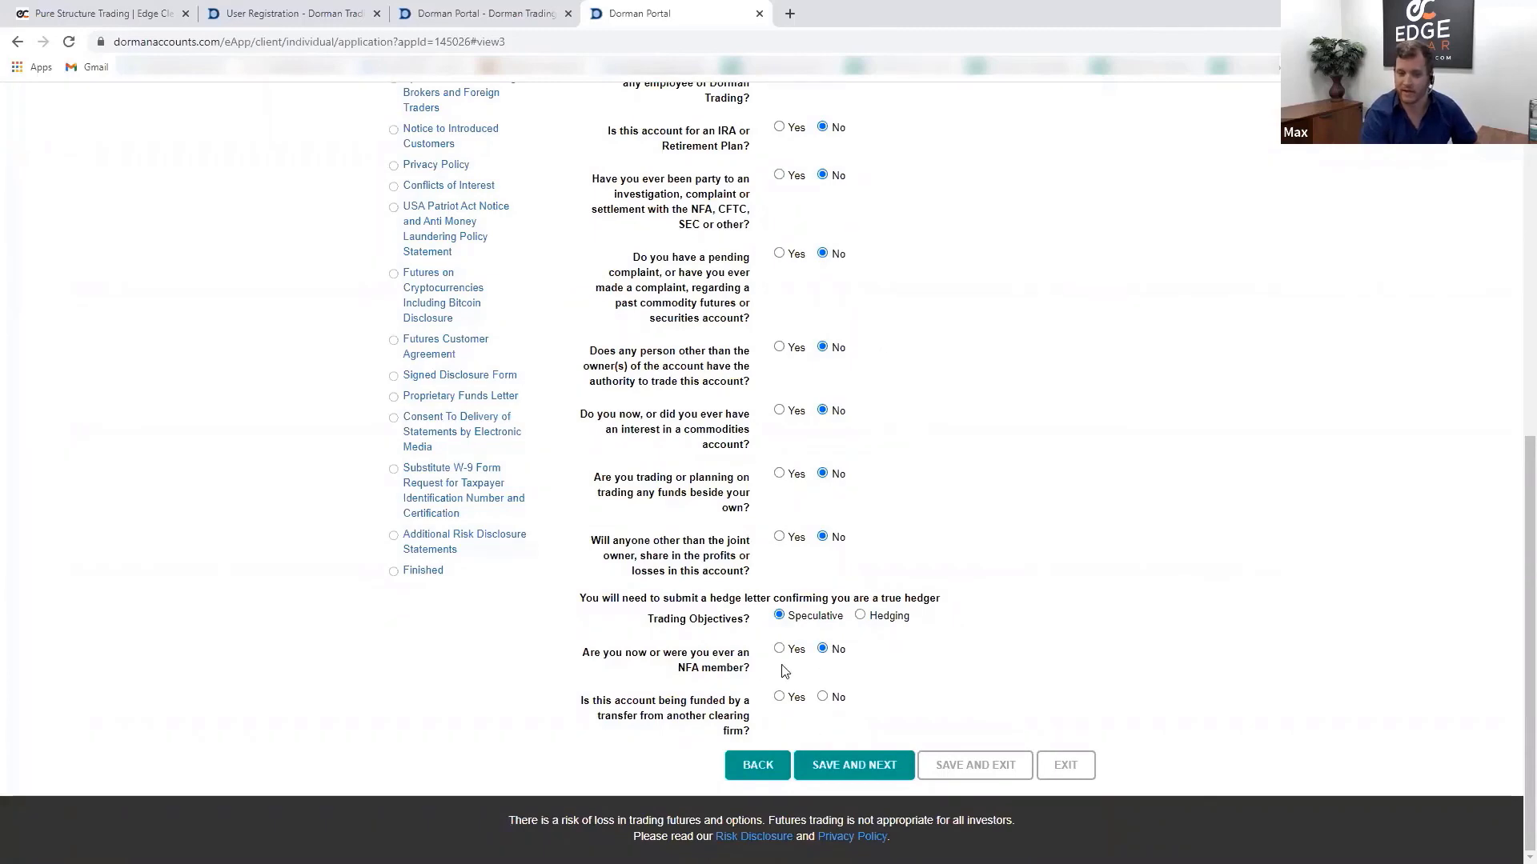
pyautogui.click(831, 769)
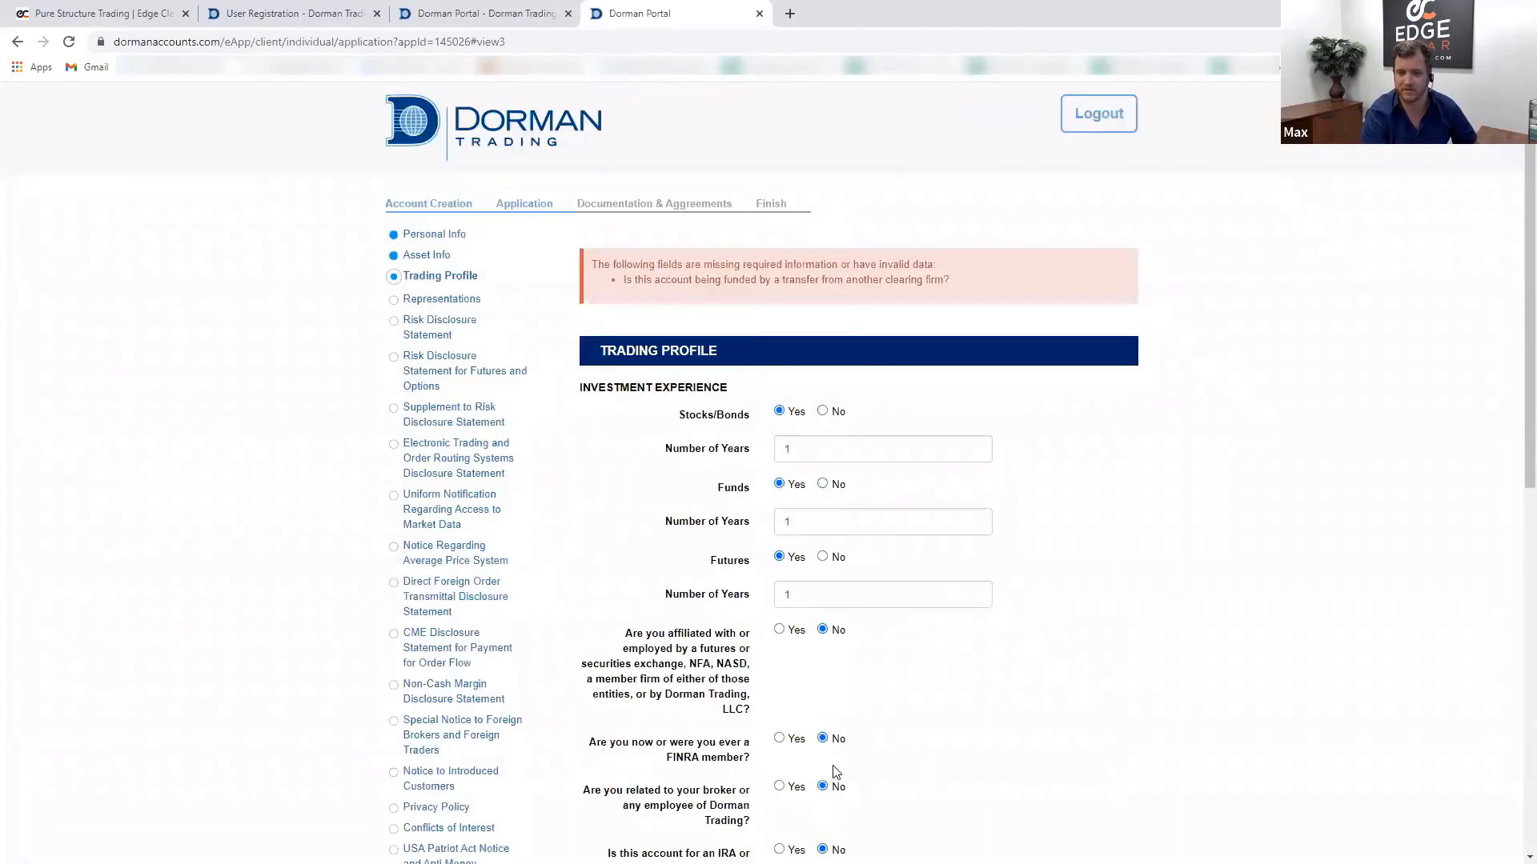
pyautogui.click(825, 705)
# - Save the Trading Profile, answer Yes on futures leverage and losing more than the balance, then save
pyautogui.click(838, 762)
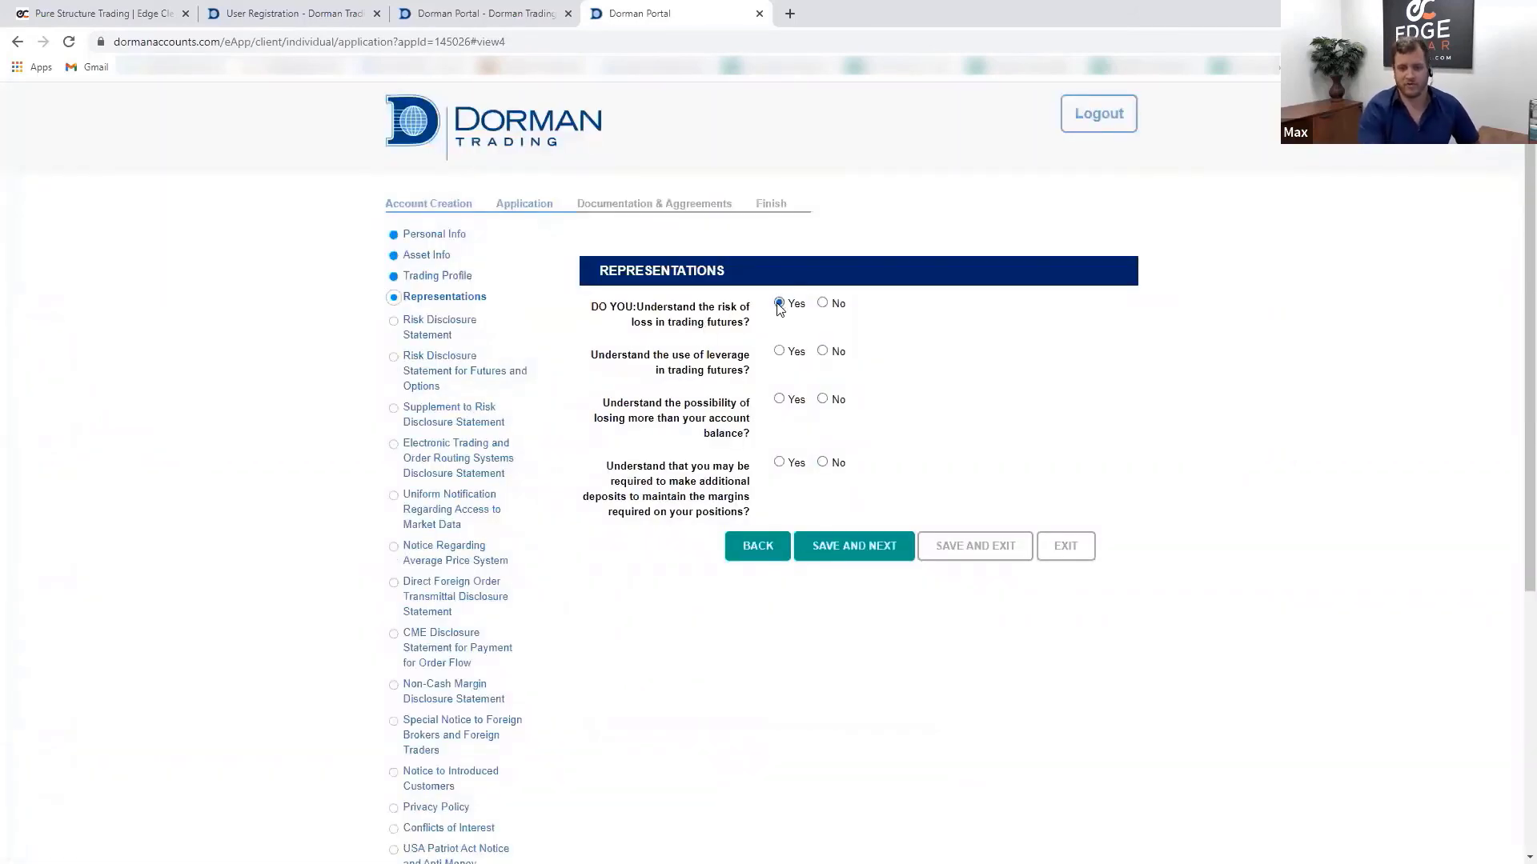
pyautogui.click(780, 352)
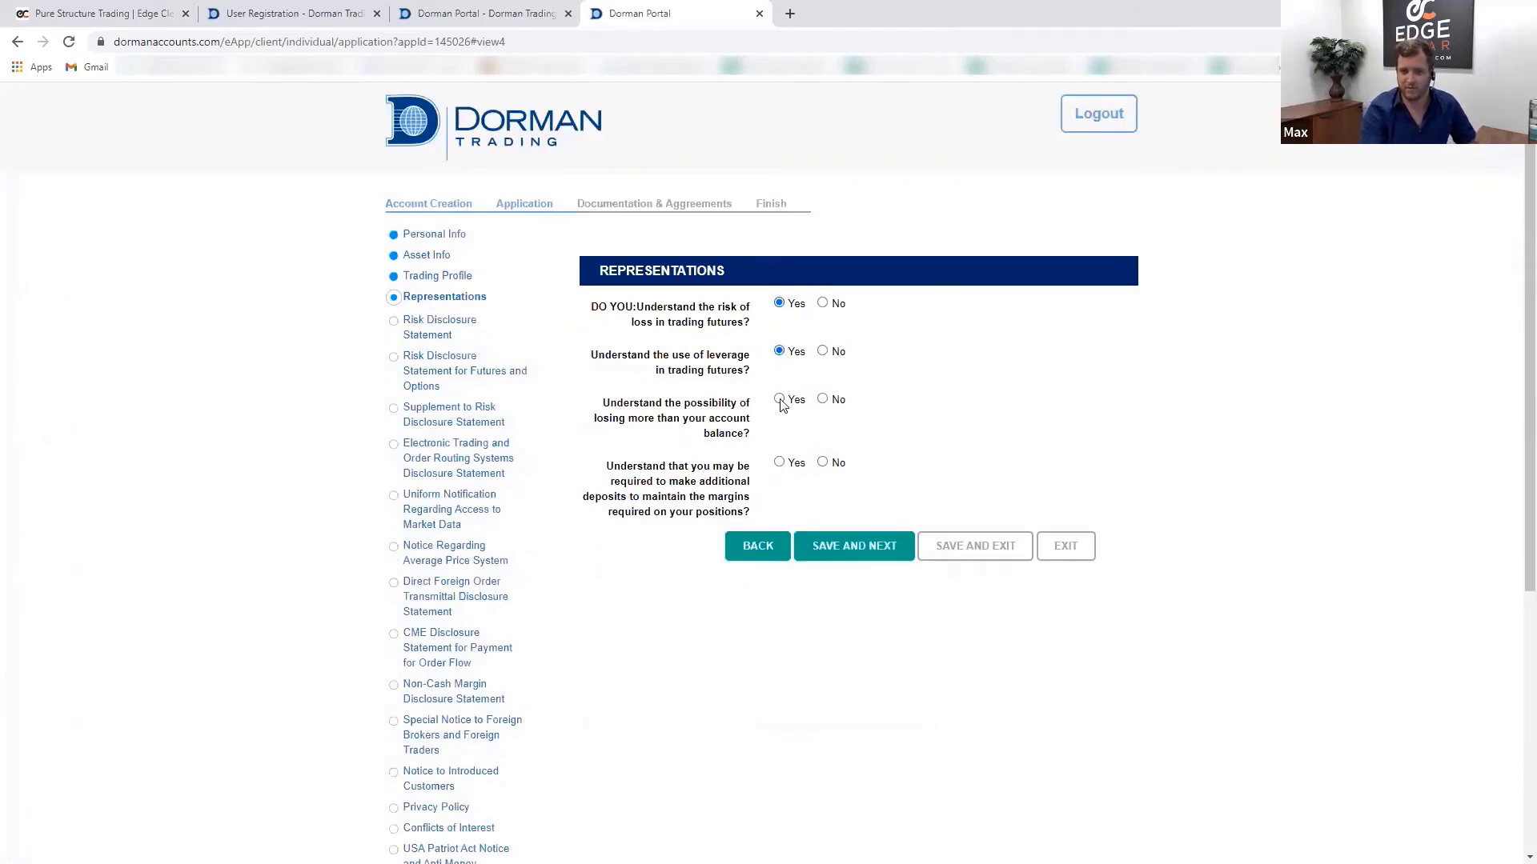
pyautogui.click(780, 400)
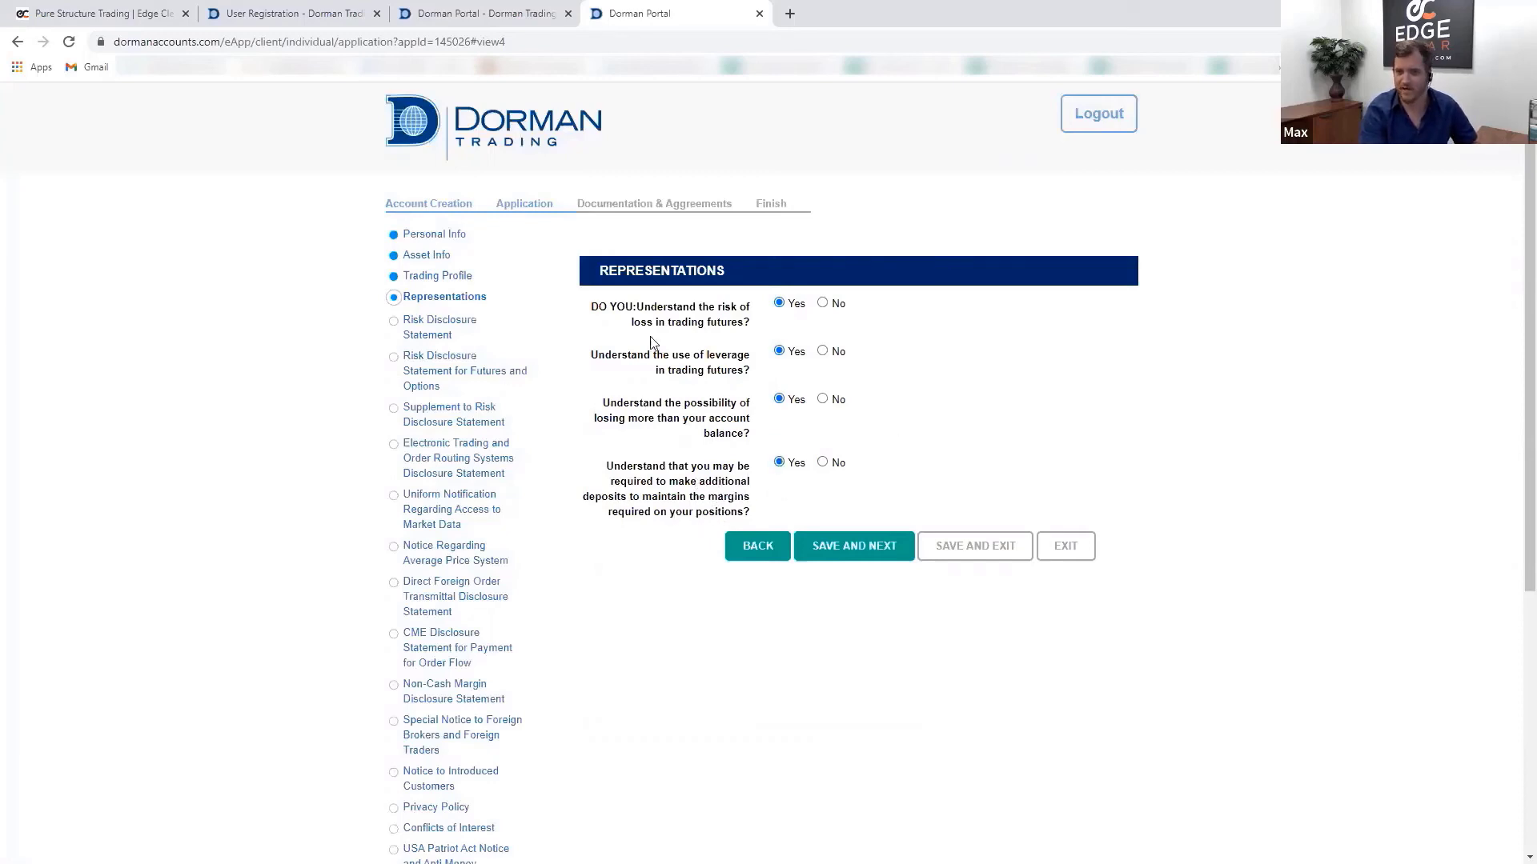
pyautogui.click(858, 555)
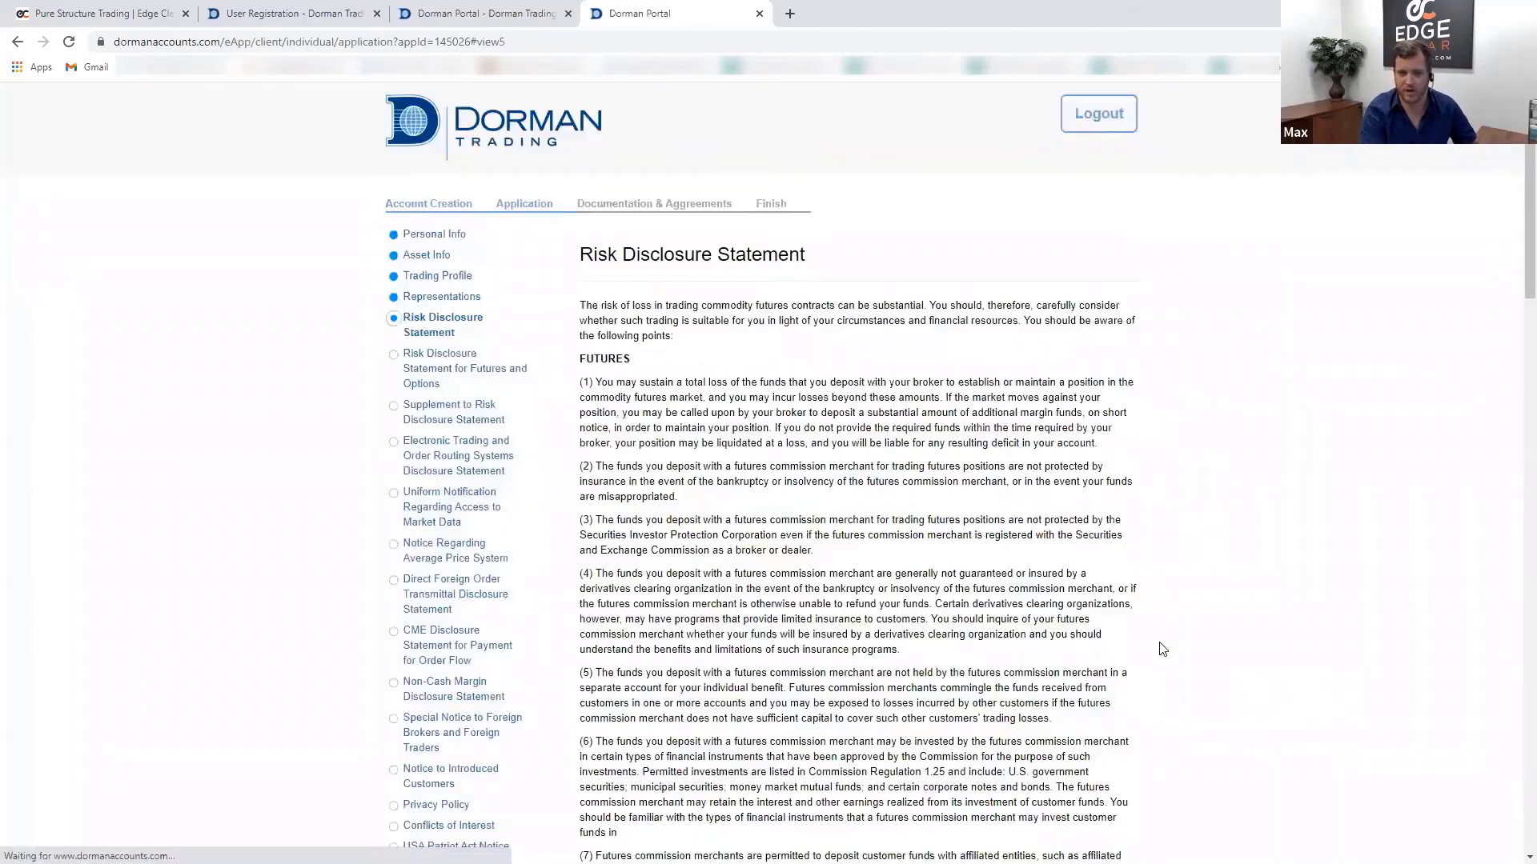
pyautogui.scroll(-1, 964, 623)
pyautogui.scroll(-5, 964, 623)
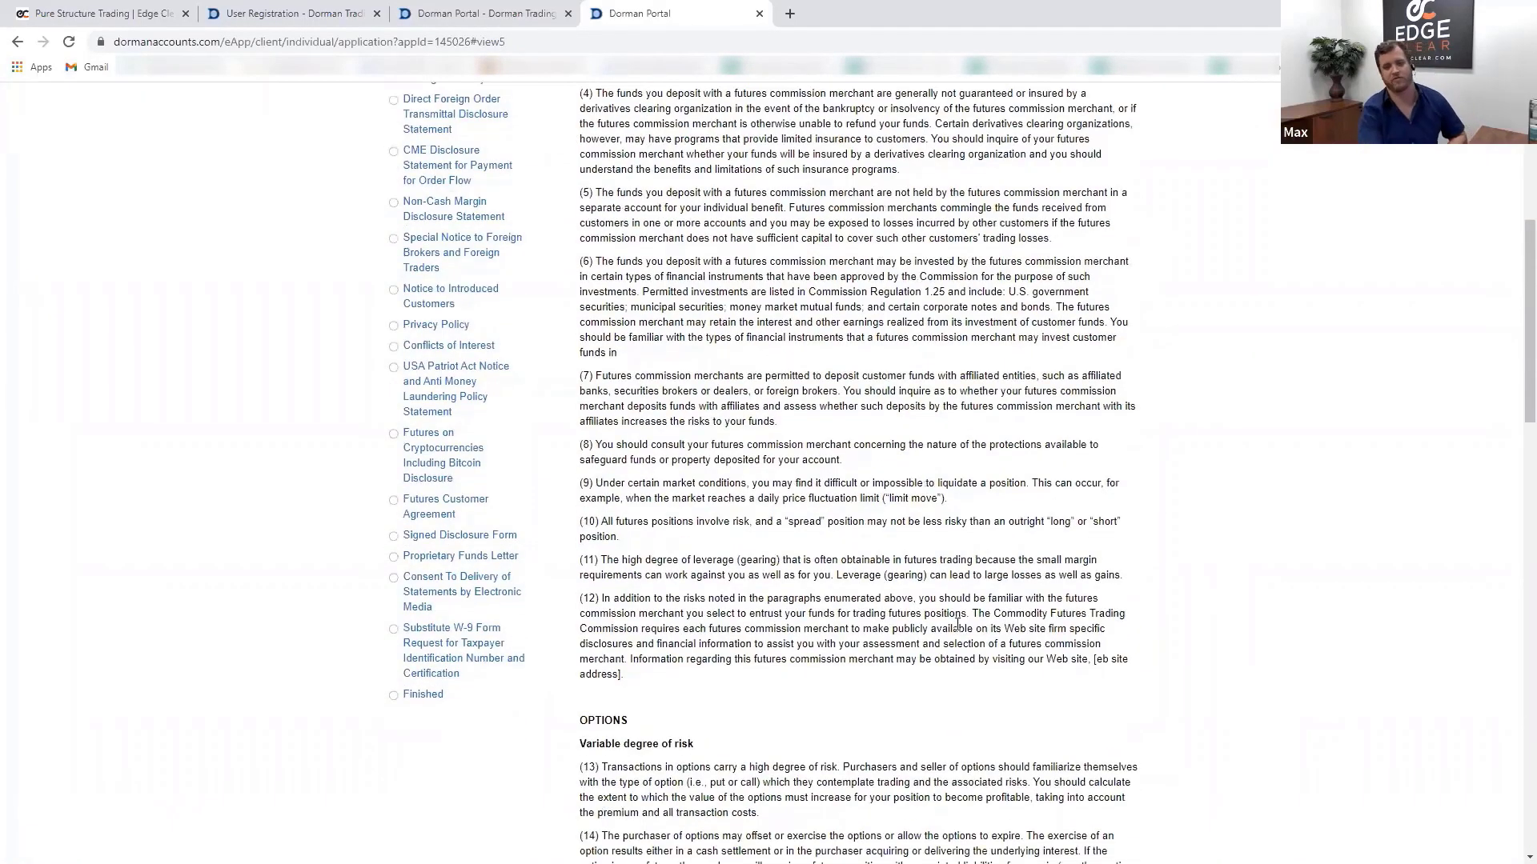
pyautogui.scroll(5, 958, 623)
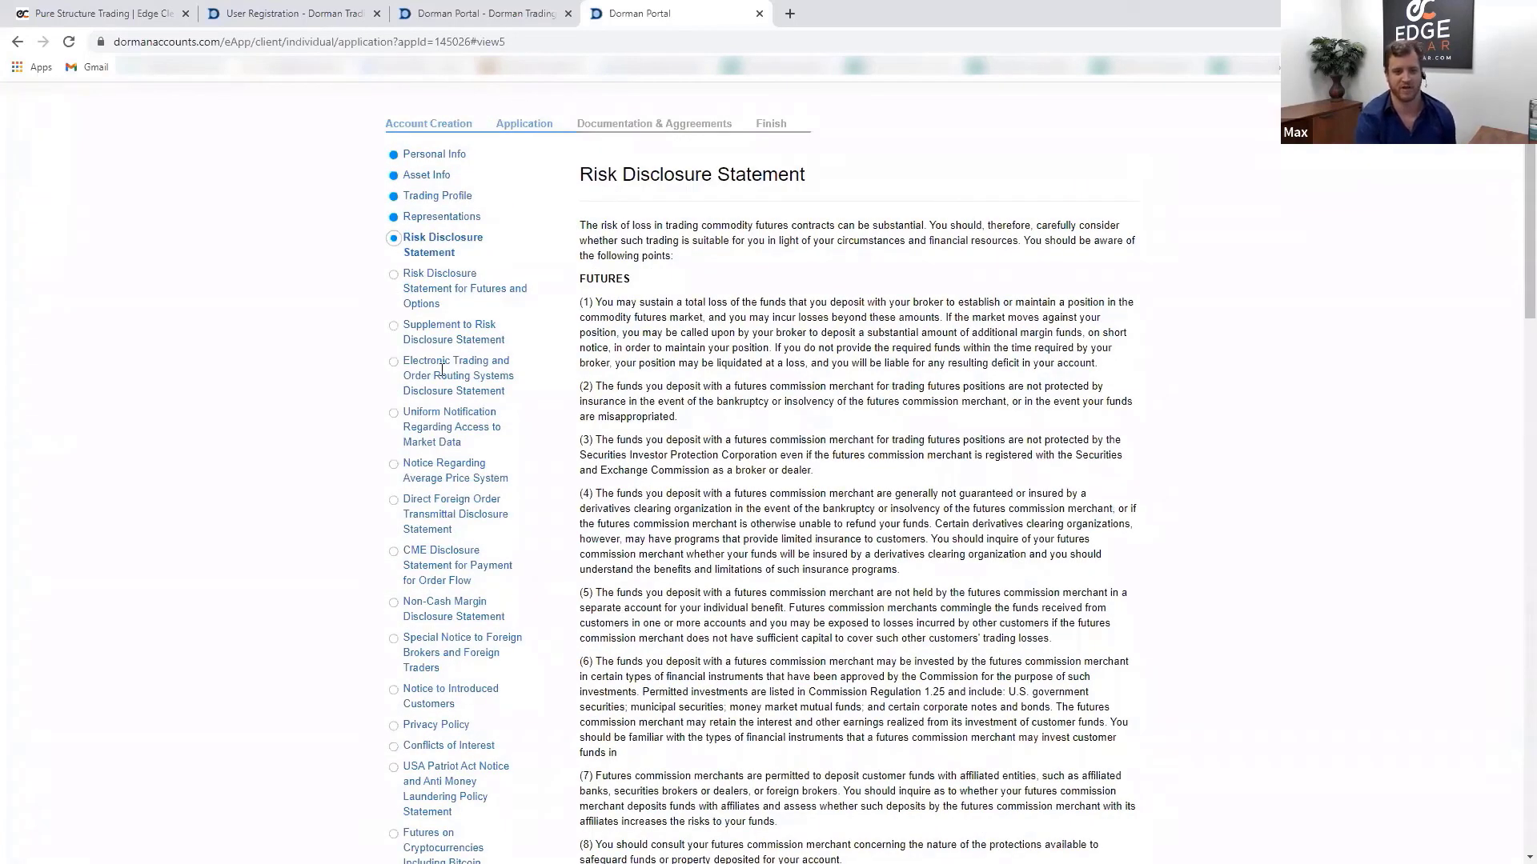
pyautogui.scroll(-3, 731, 478)
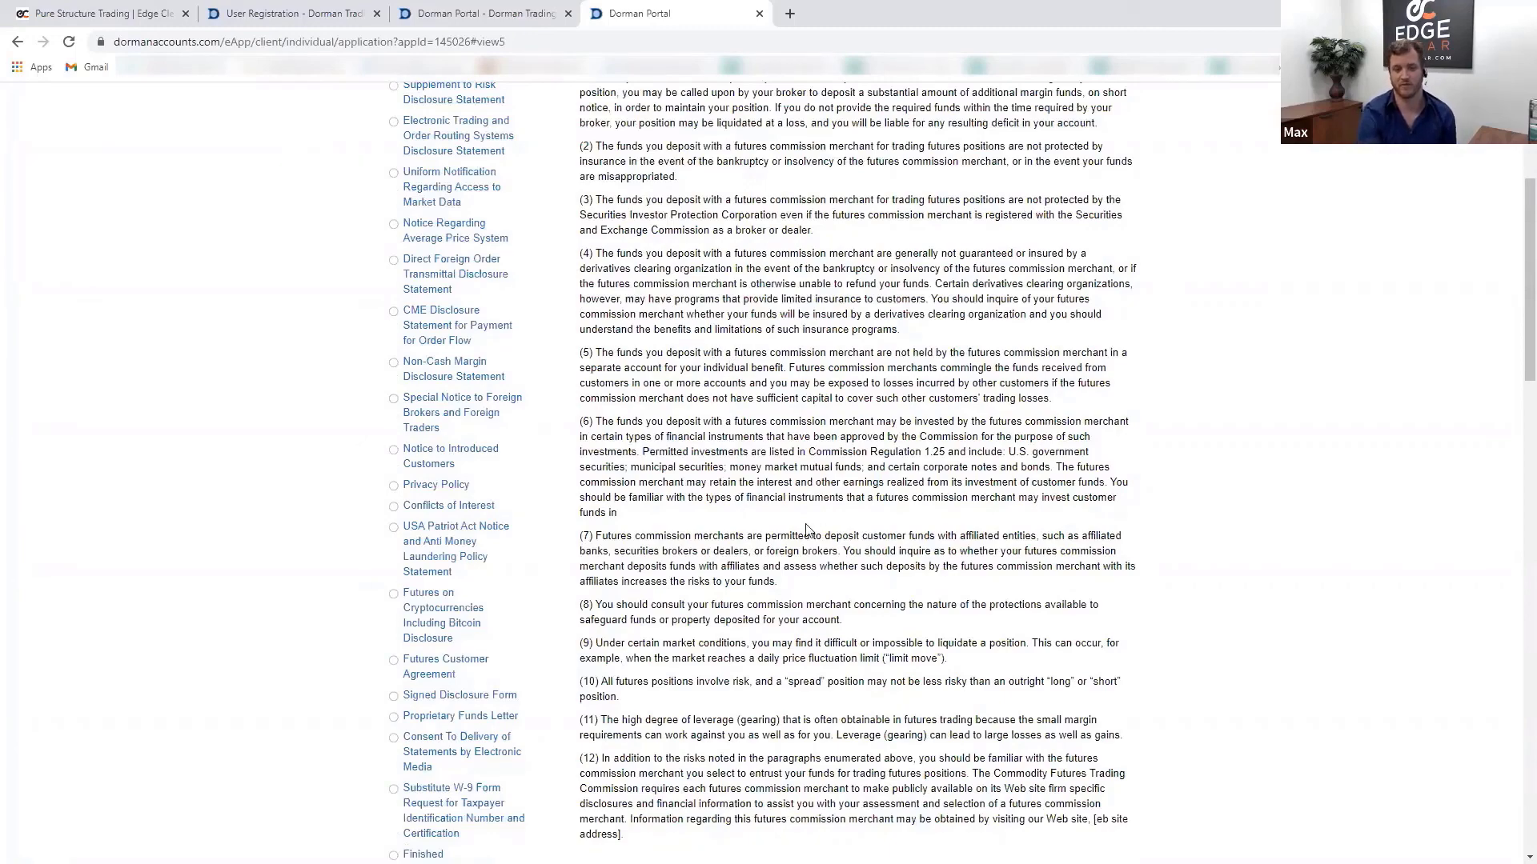
pyautogui.scroll(-15, 806, 530)
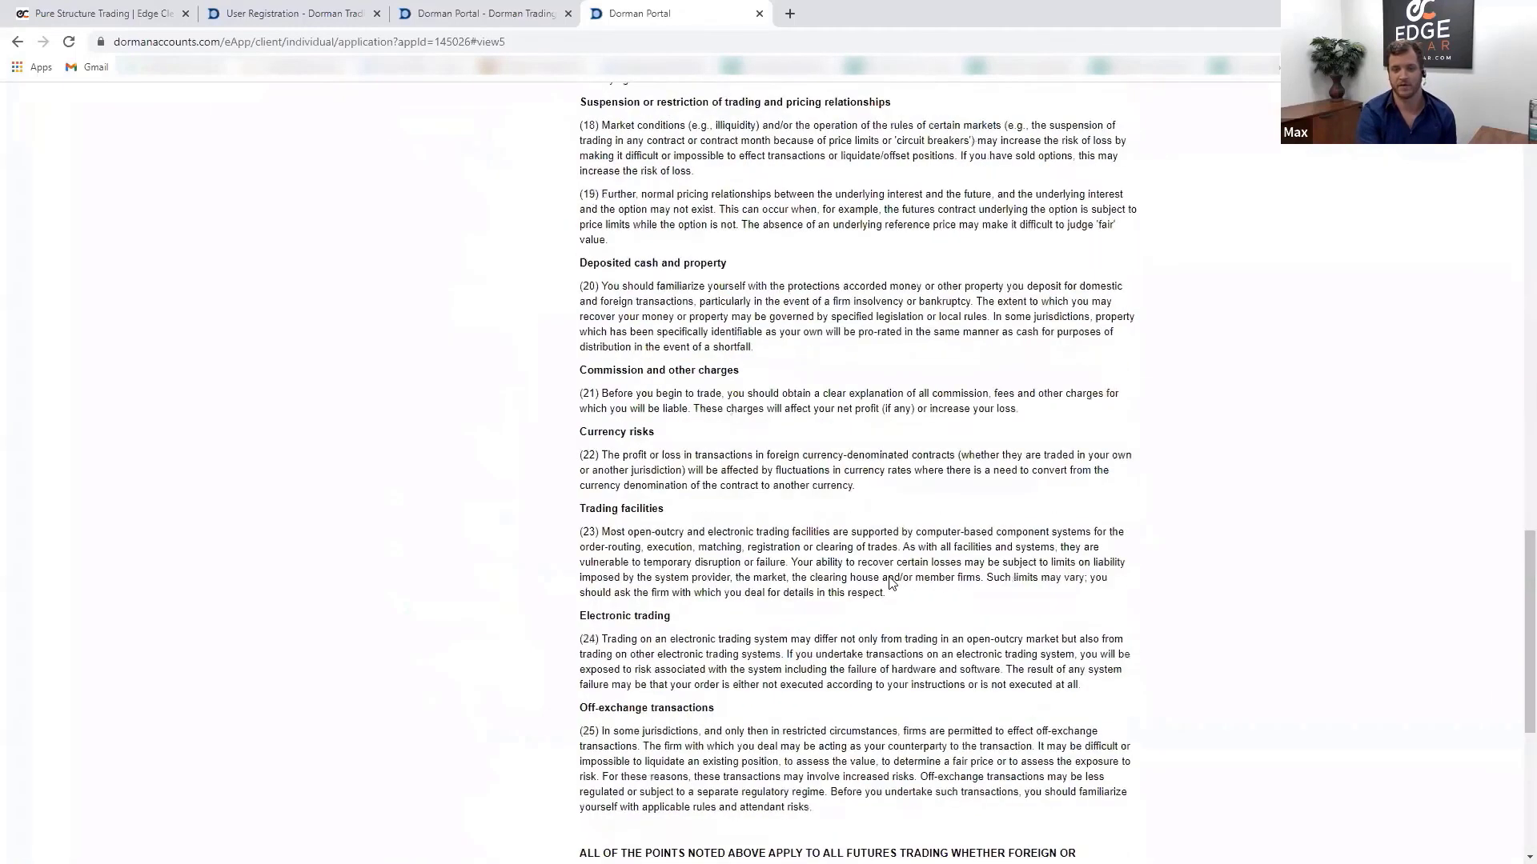
pyautogui.scroll(-5, 890, 582)
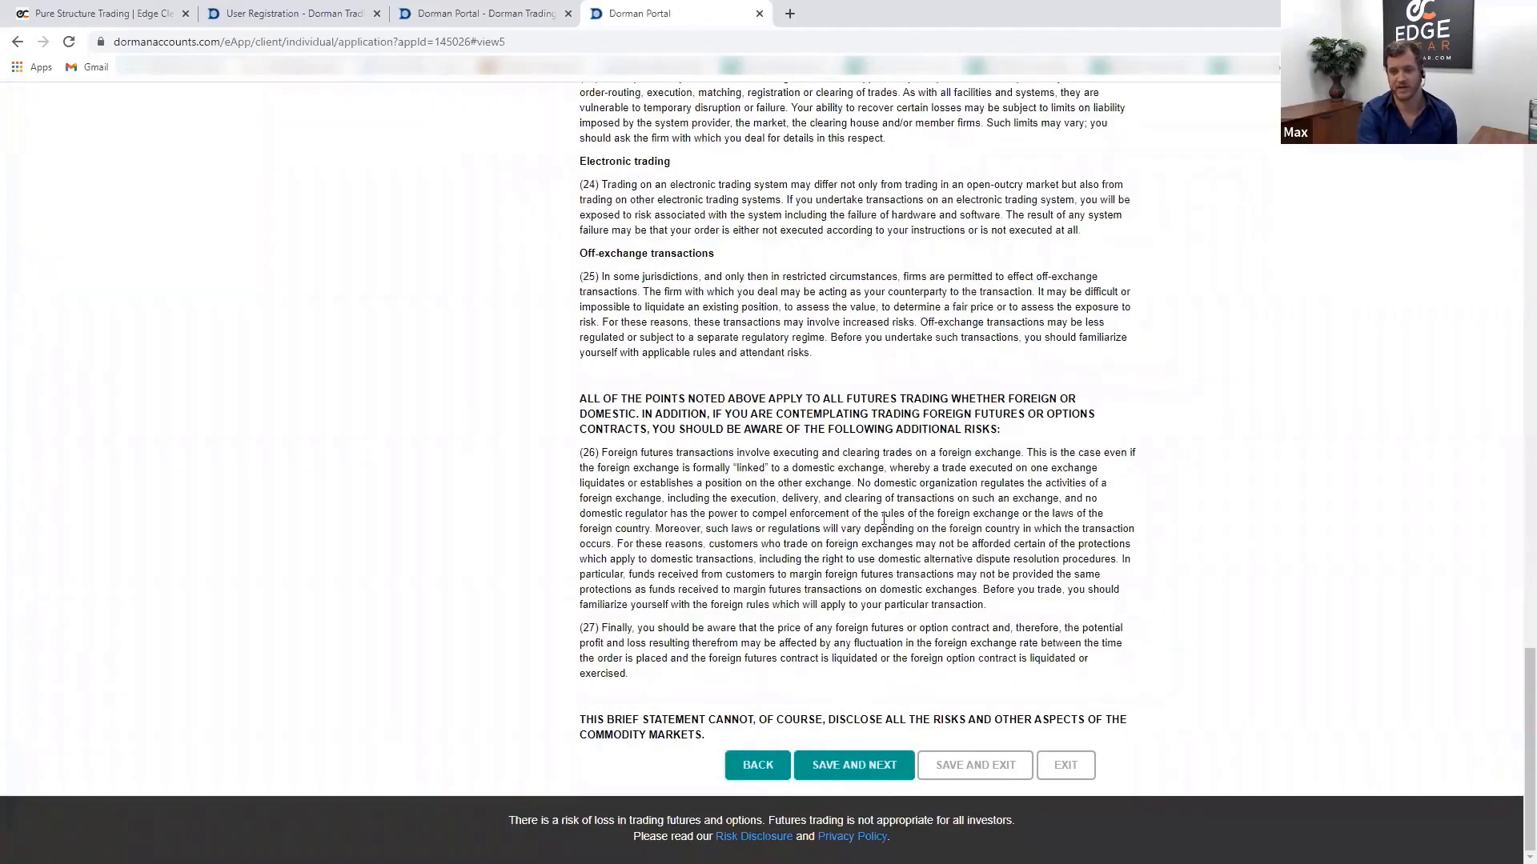
pyautogui.scroll(20, 797, 597)
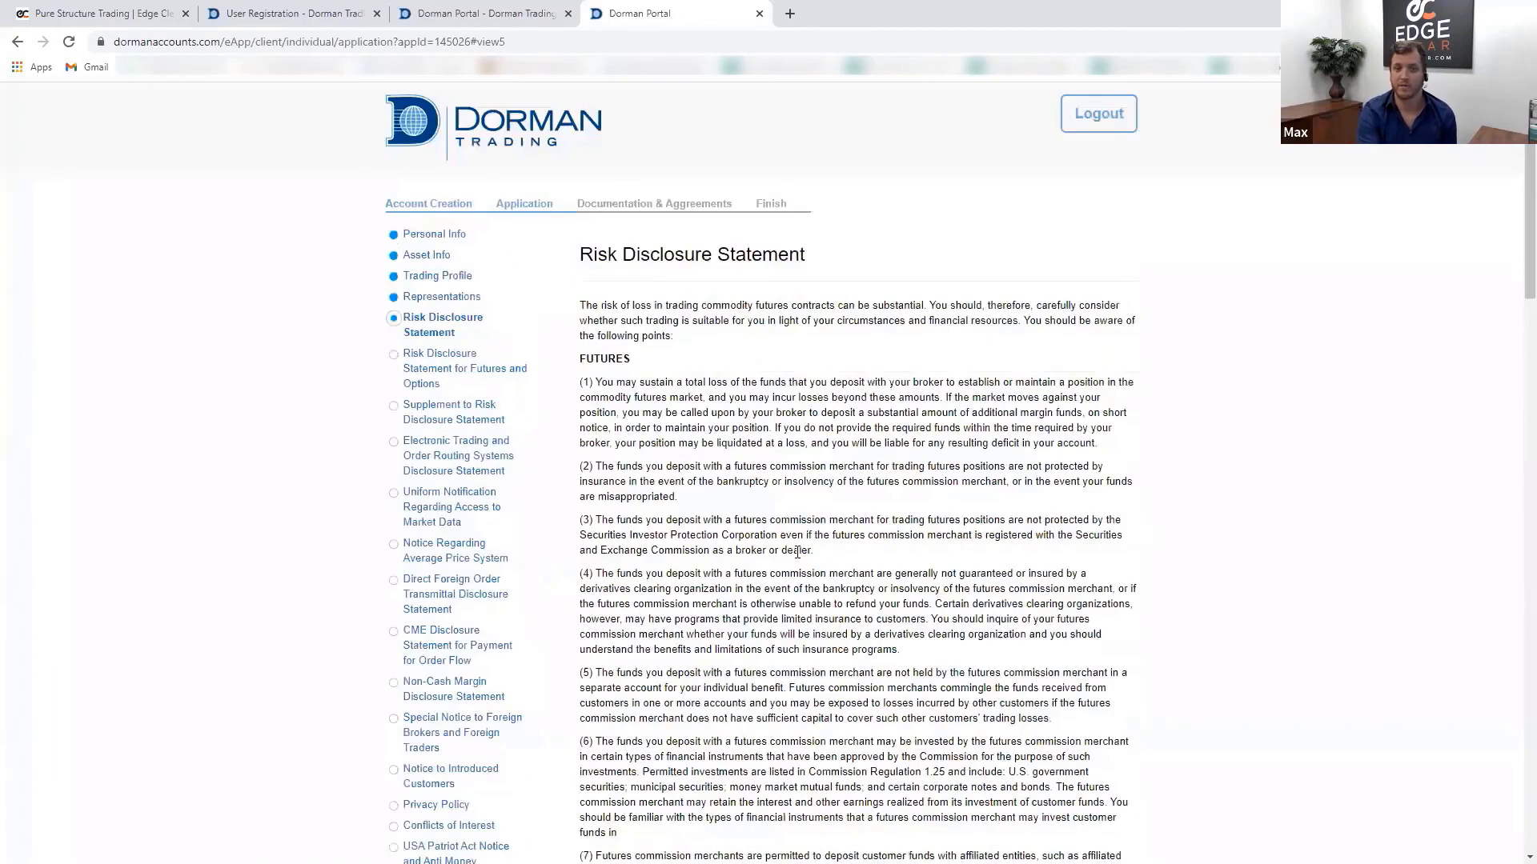
# - On the Edge Clear tab, open the Sierra Chart platform page
pyautogui.click(106, 16)
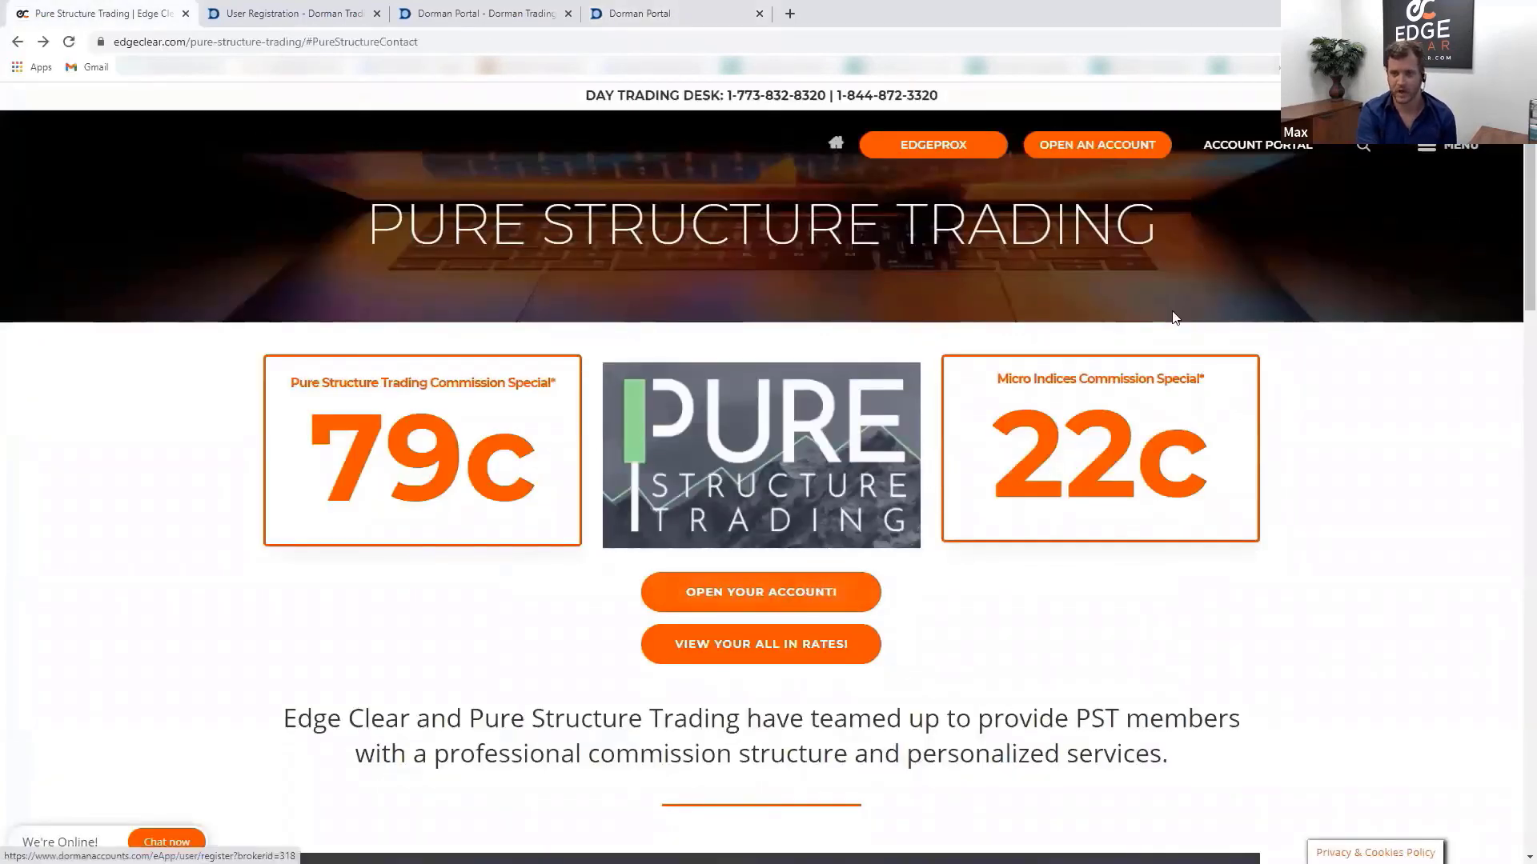
pyautogui.scroll(-7, 907, 597)
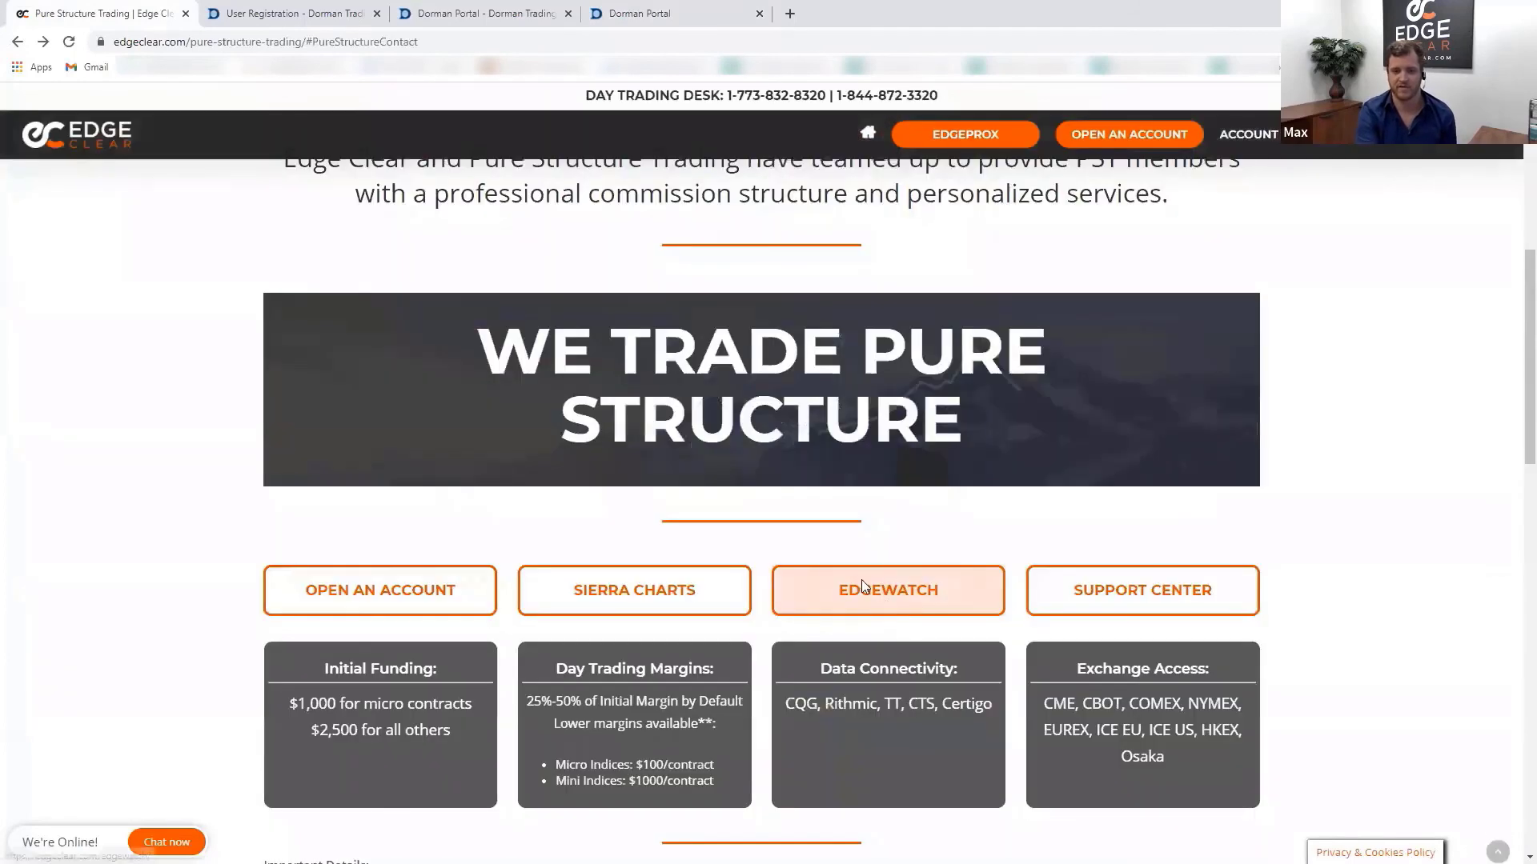
pyautogui.click(625, 600)
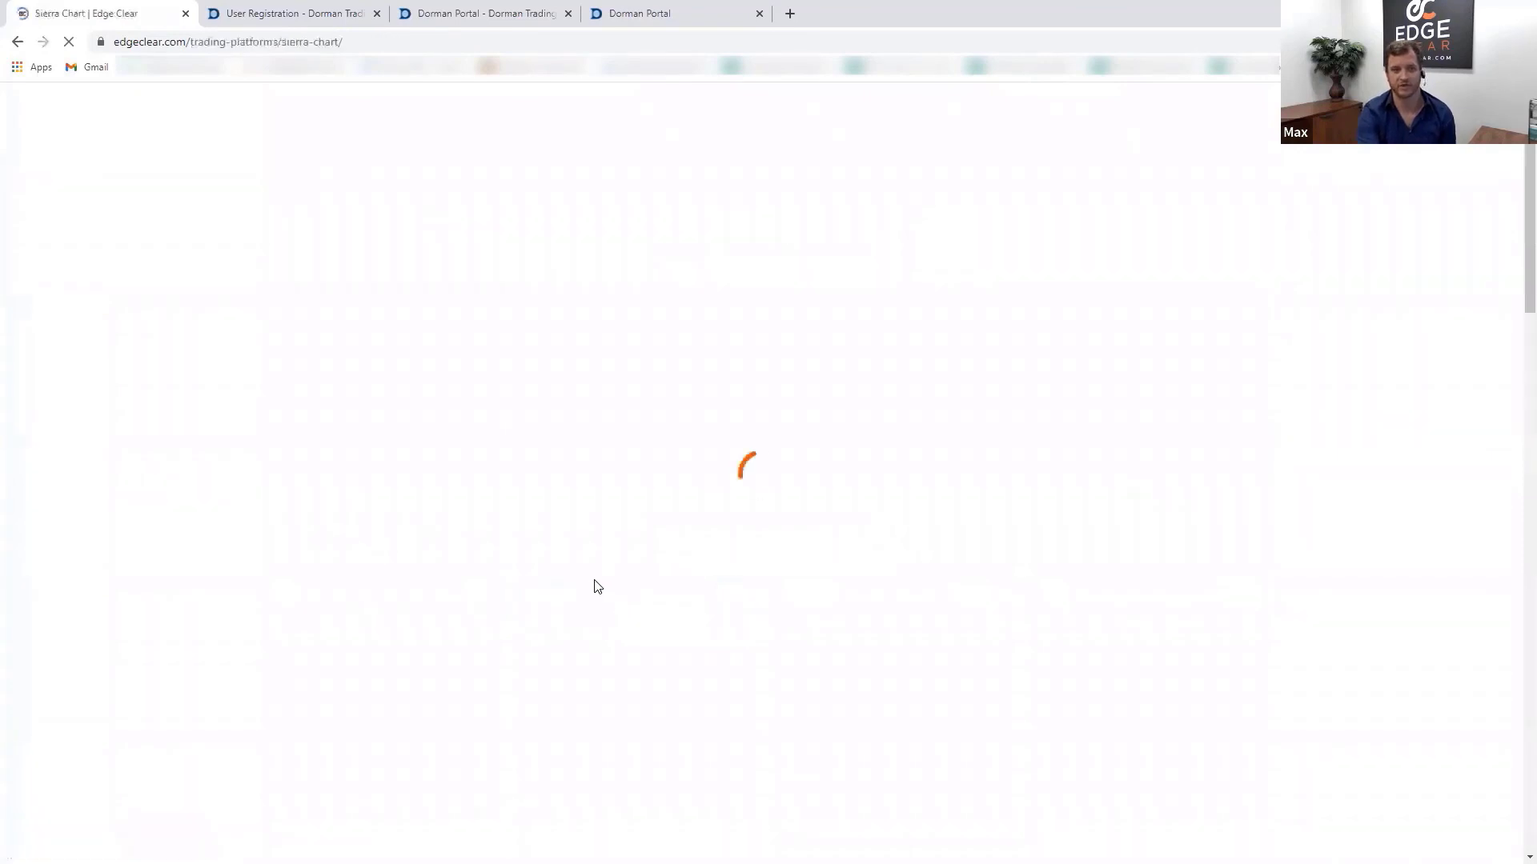
# - Open the Sierra Chart Support Center knowledge base page
pyautogui.scroll(-3, 801, 561)
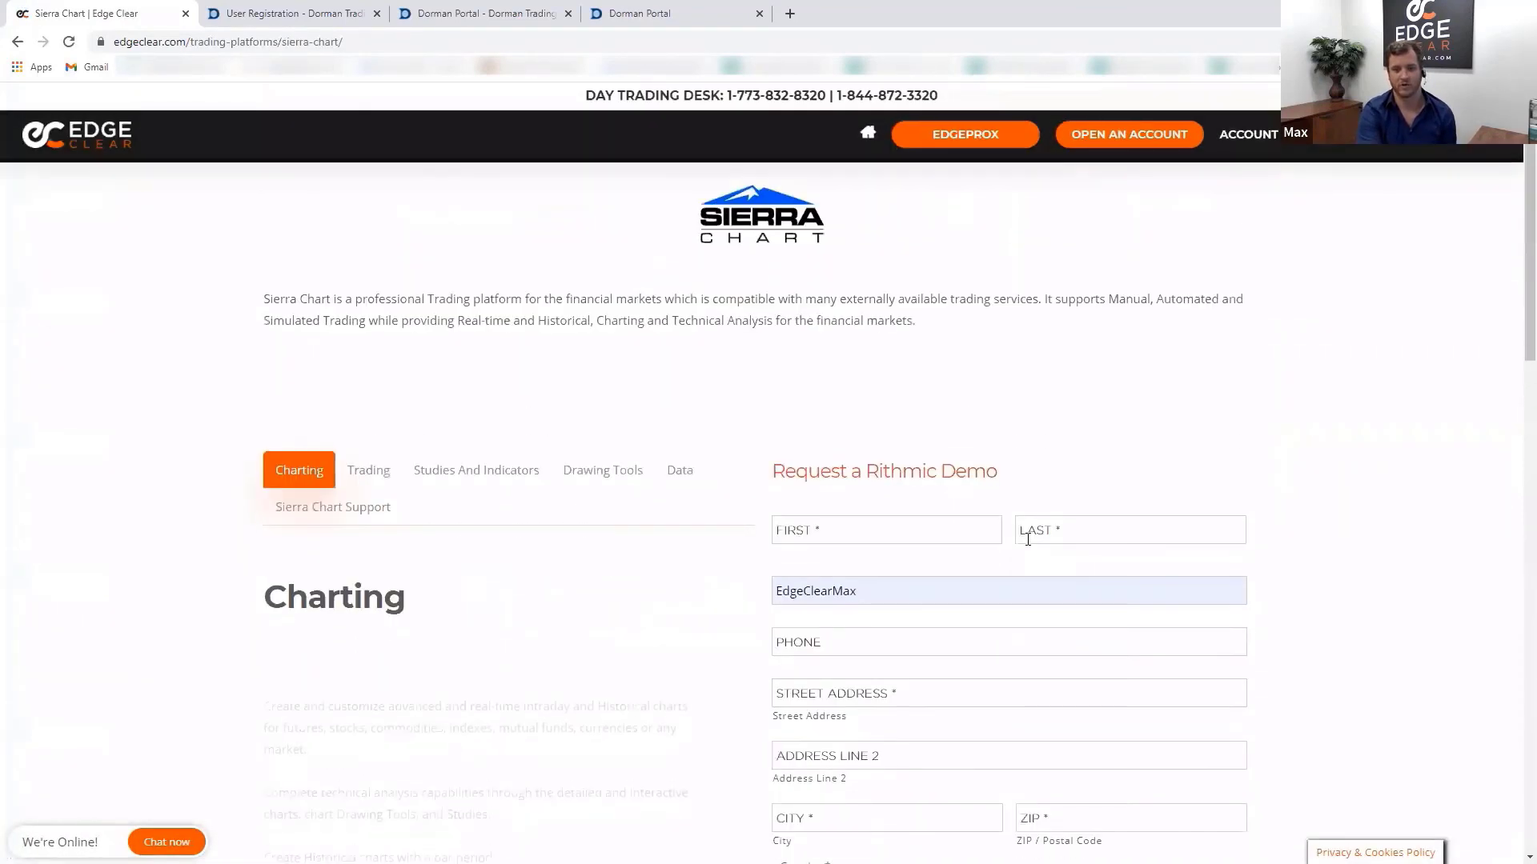
pyautogui.scroll(-15, 581, 612)
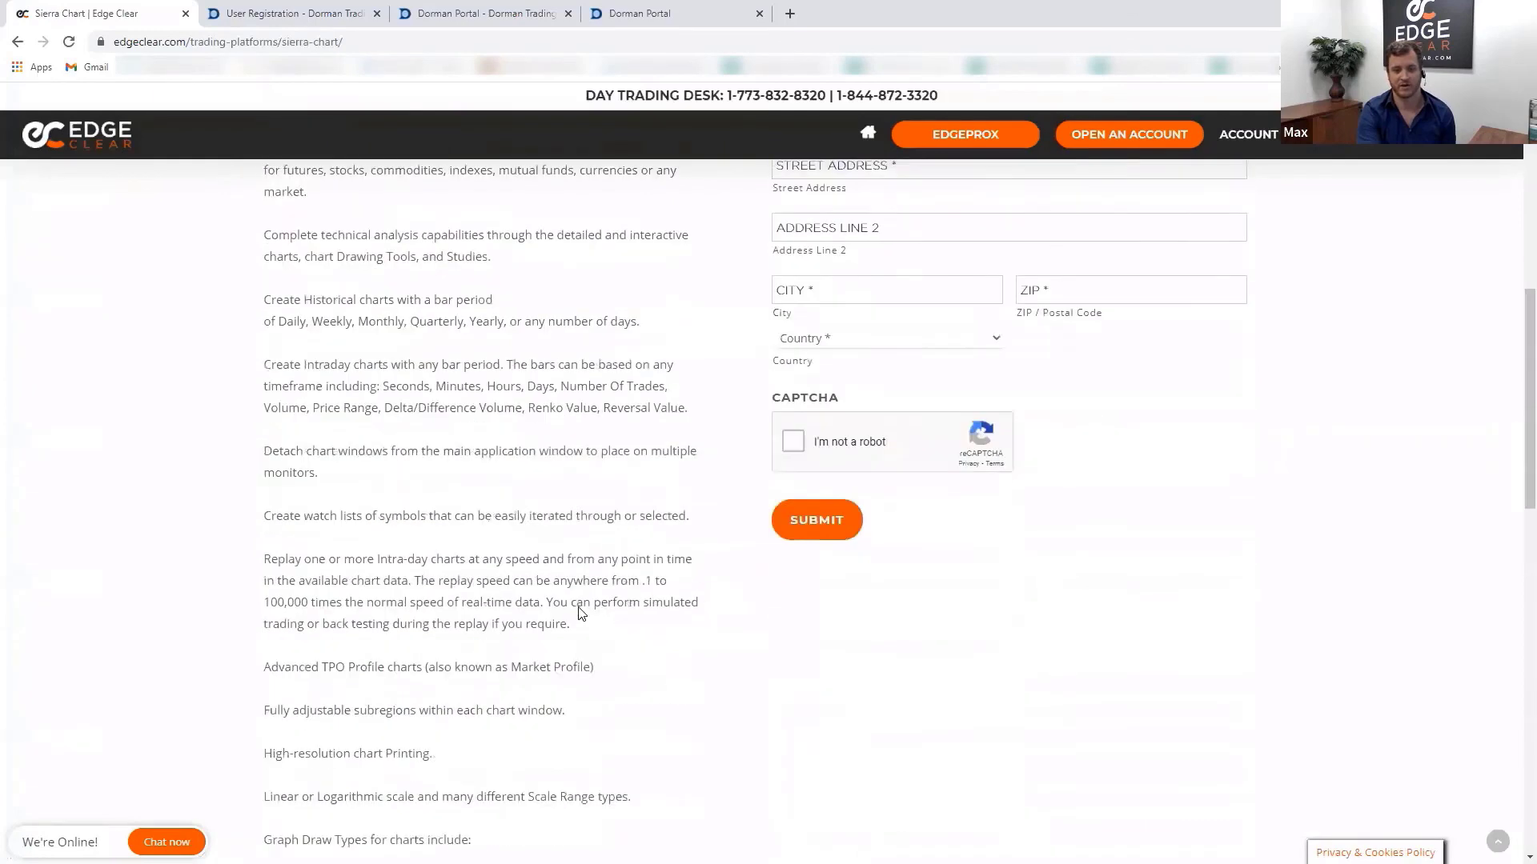
pyautogui.scroll(-3, 580, 613)
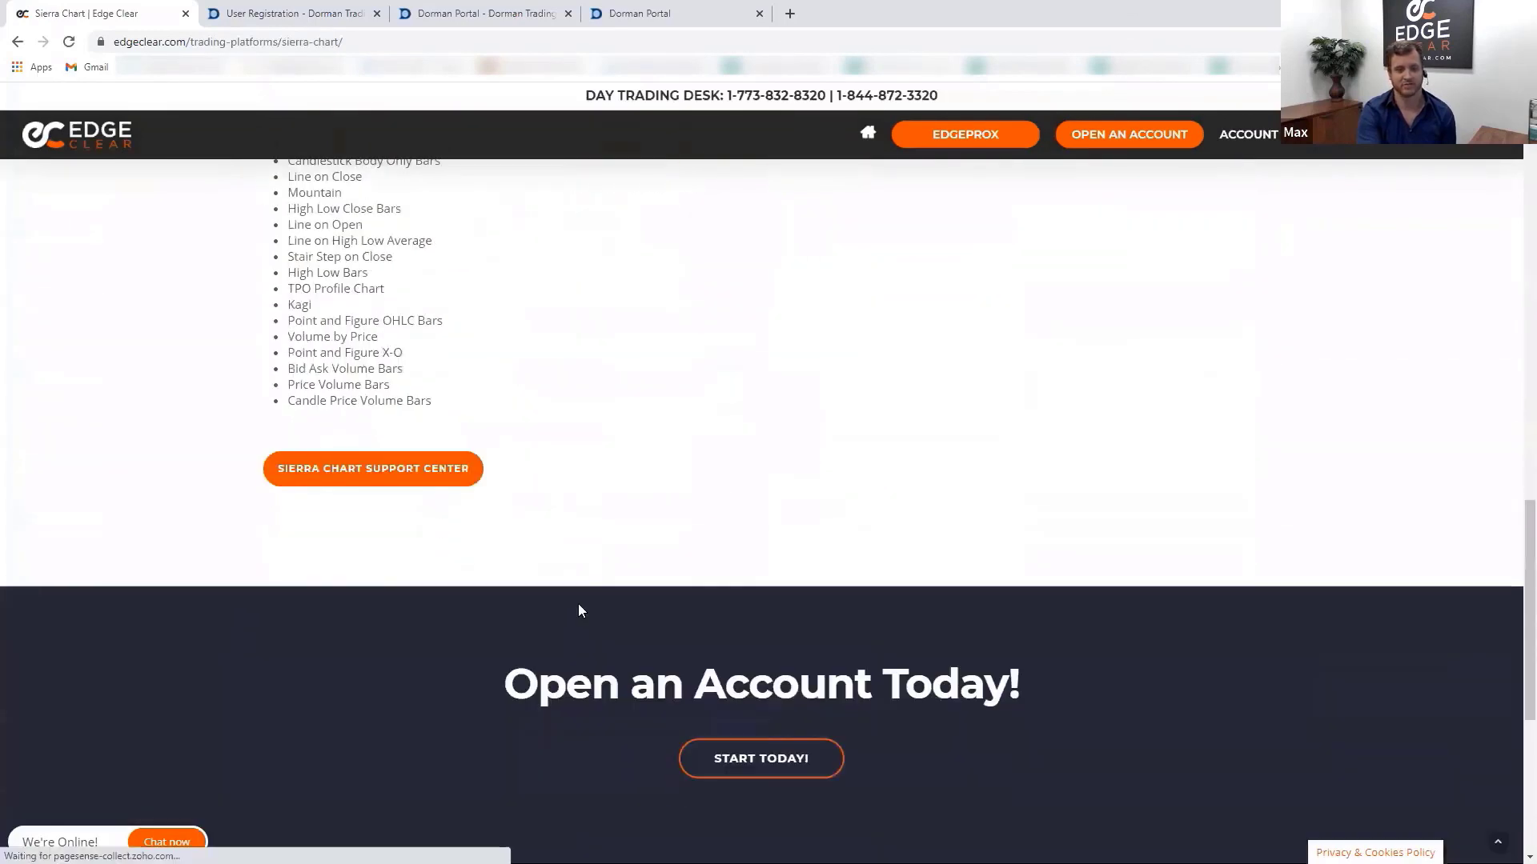
pyautogui.click(411, 486)
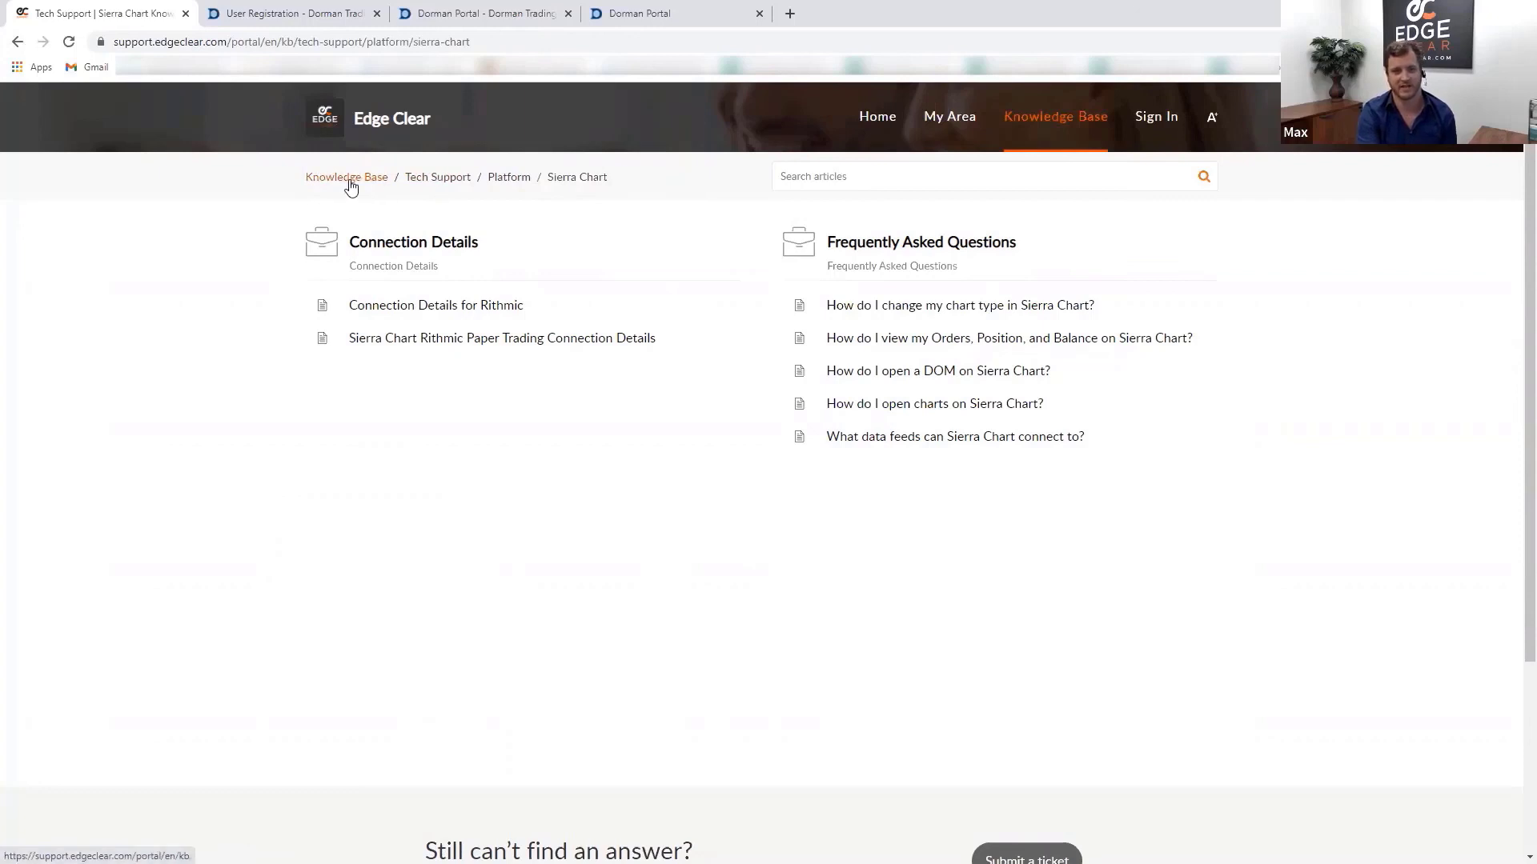
# - Go up to the Edge Clear knowledge base home and look over it
pyautogui.click(350, 185)
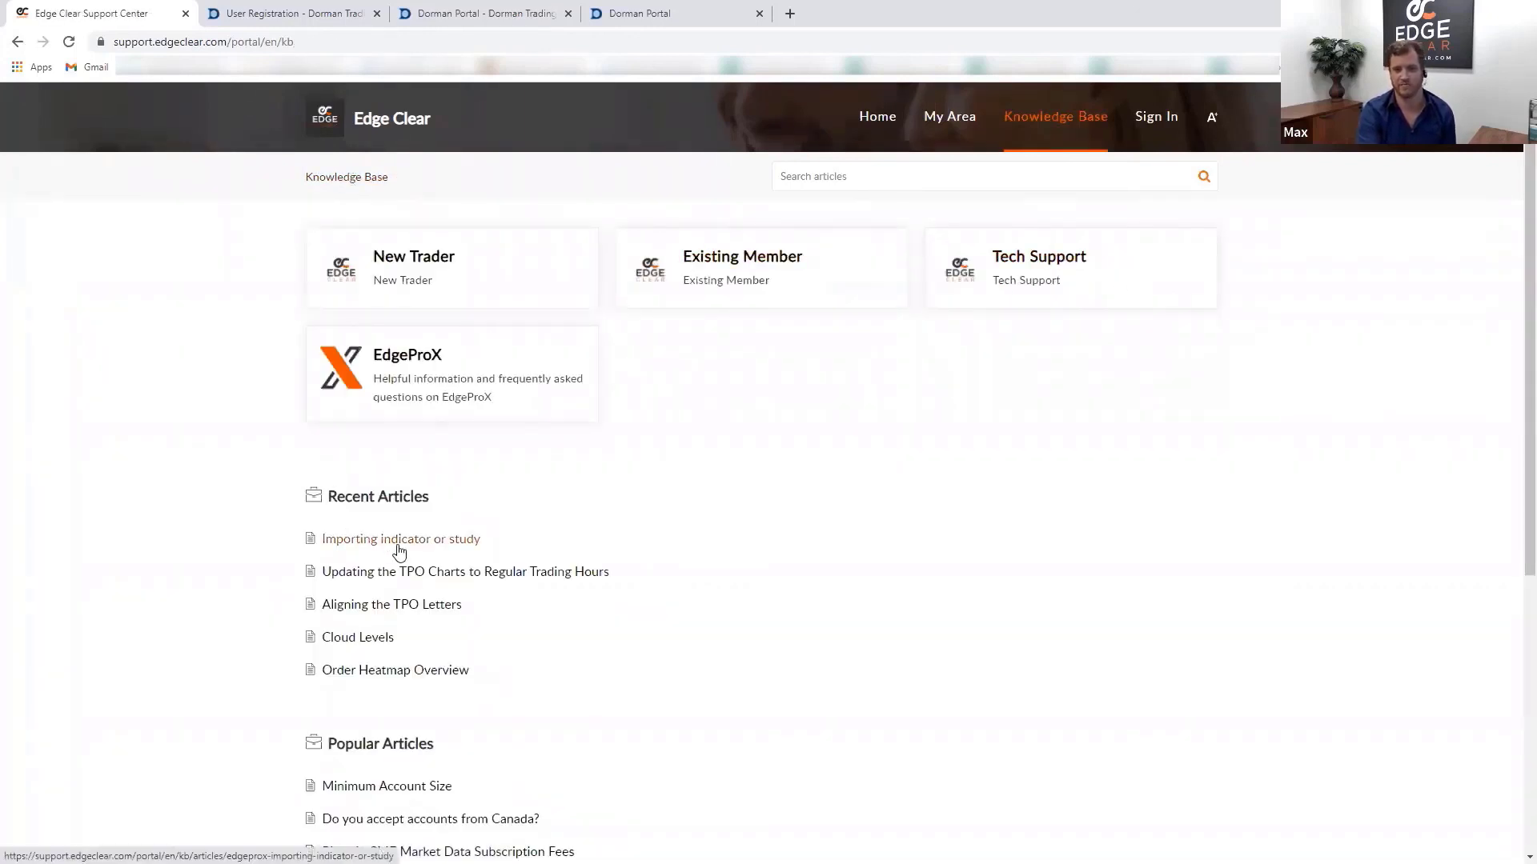
pyautogui.scroll(-2, 396, 733)
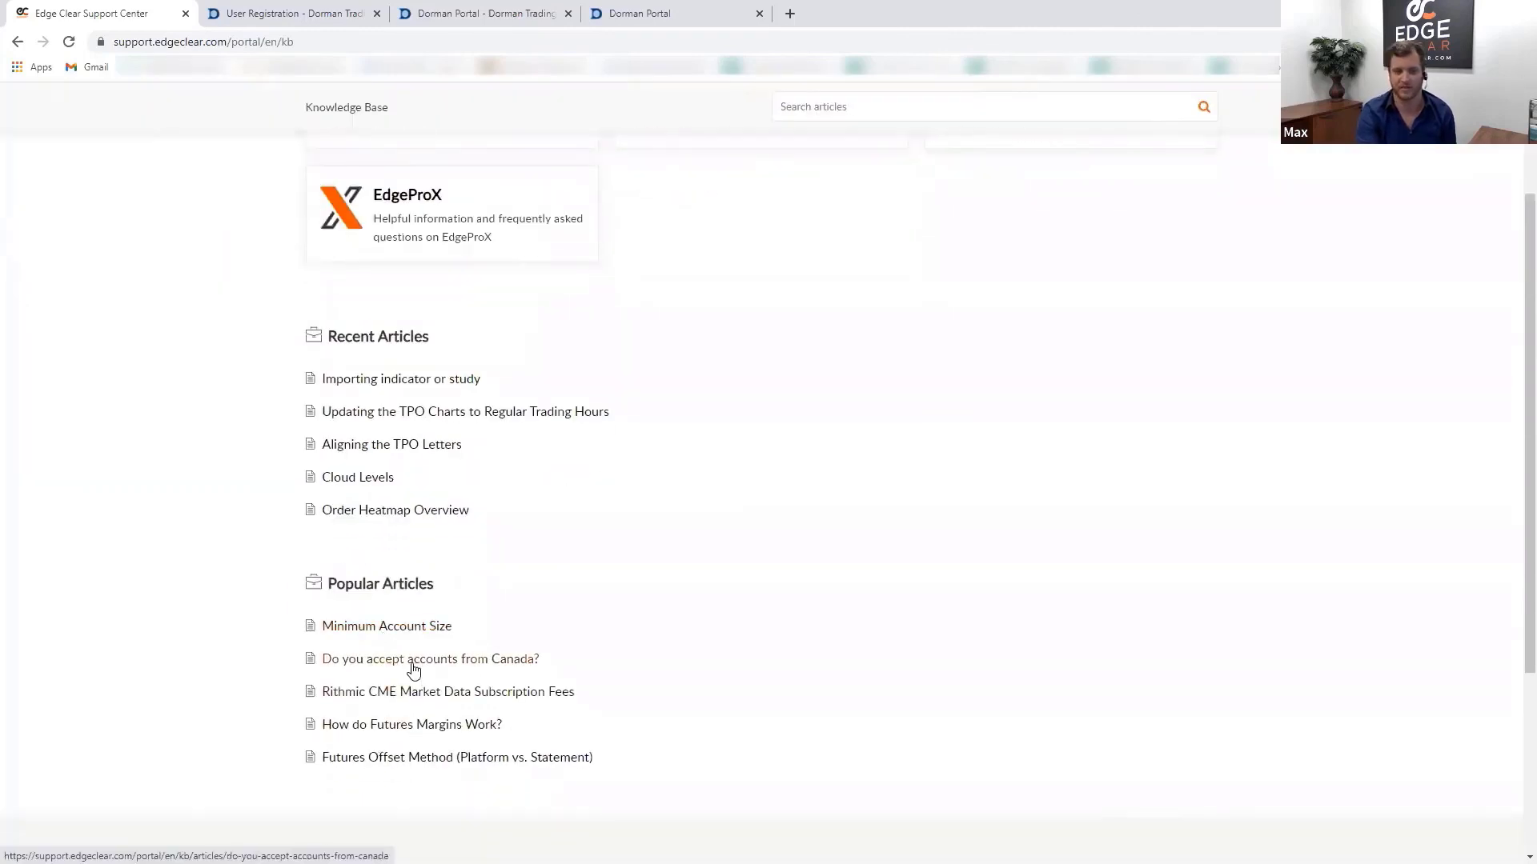
pyautogui.scroll(2, 288, 312)
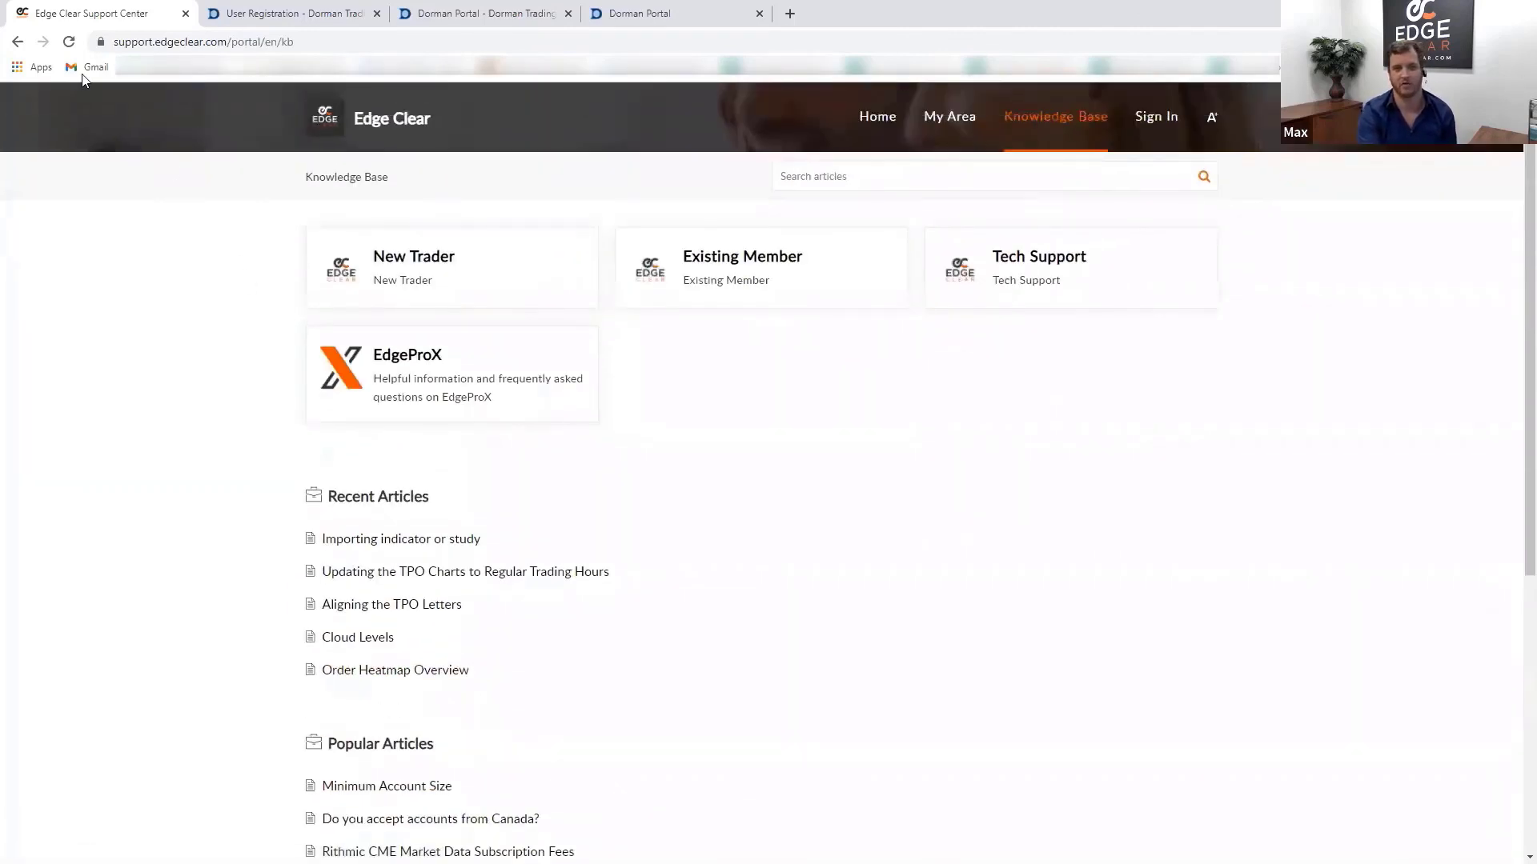
# - Return to the Pure Structure Trading page and browse its commission specials and contact form
pyautogui.click(18, 41)
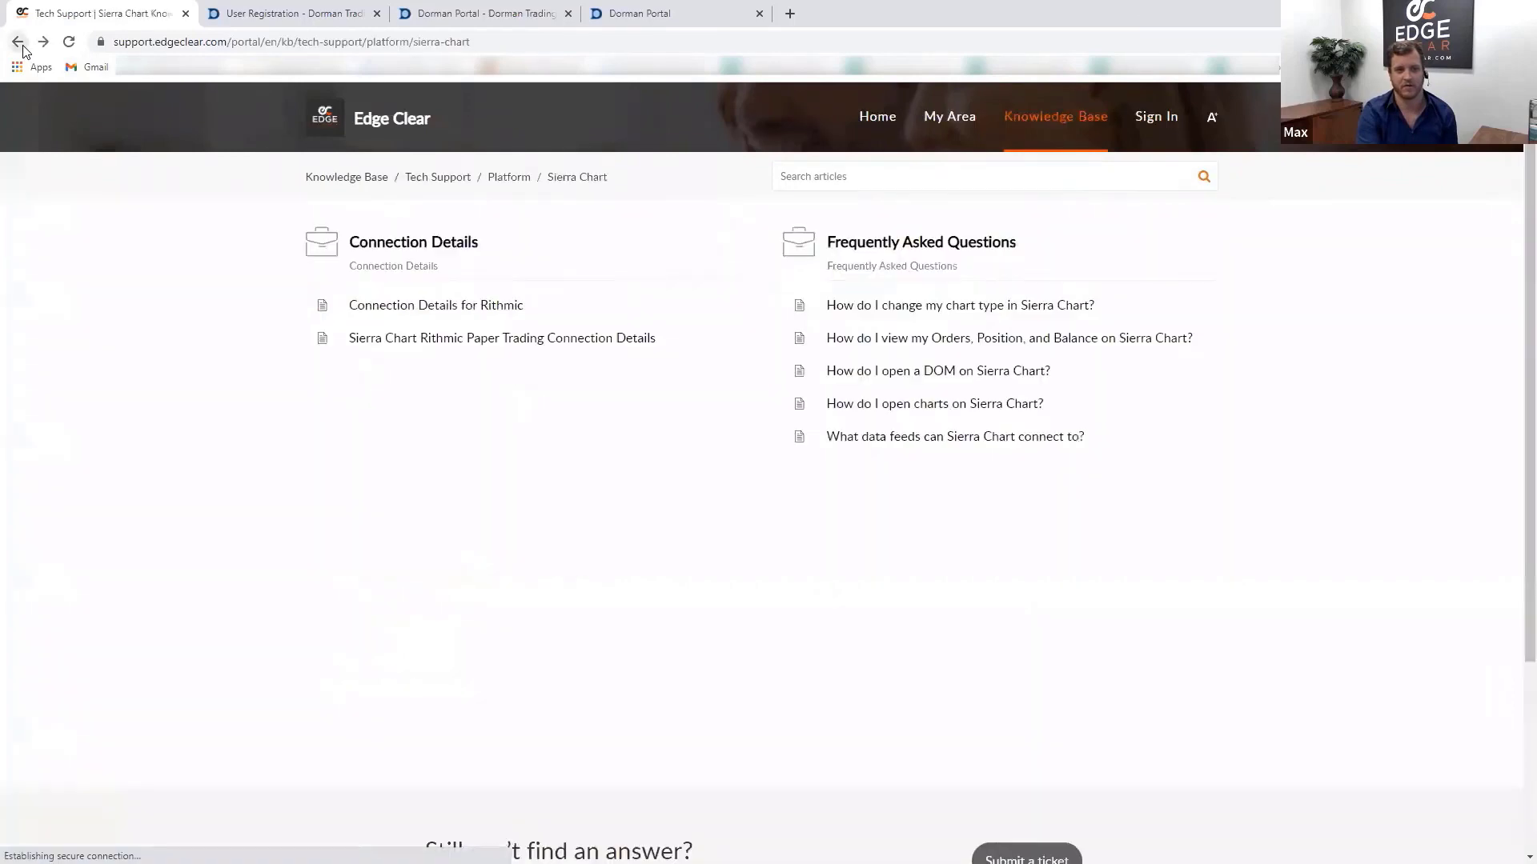
pyautogui.click(17, 41)
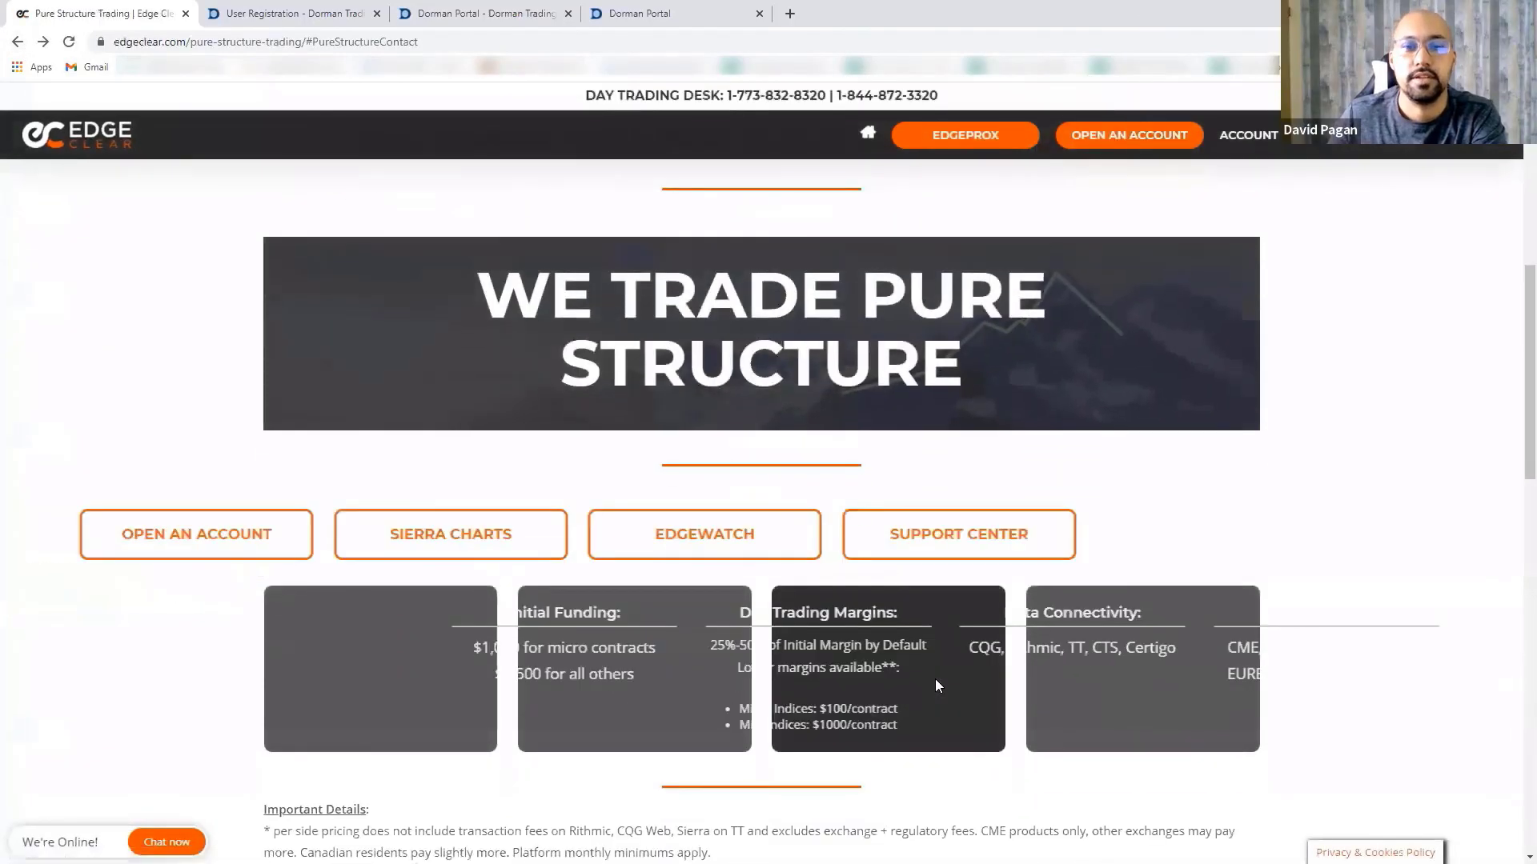
pyautogui.scroll(8, 893, 640)
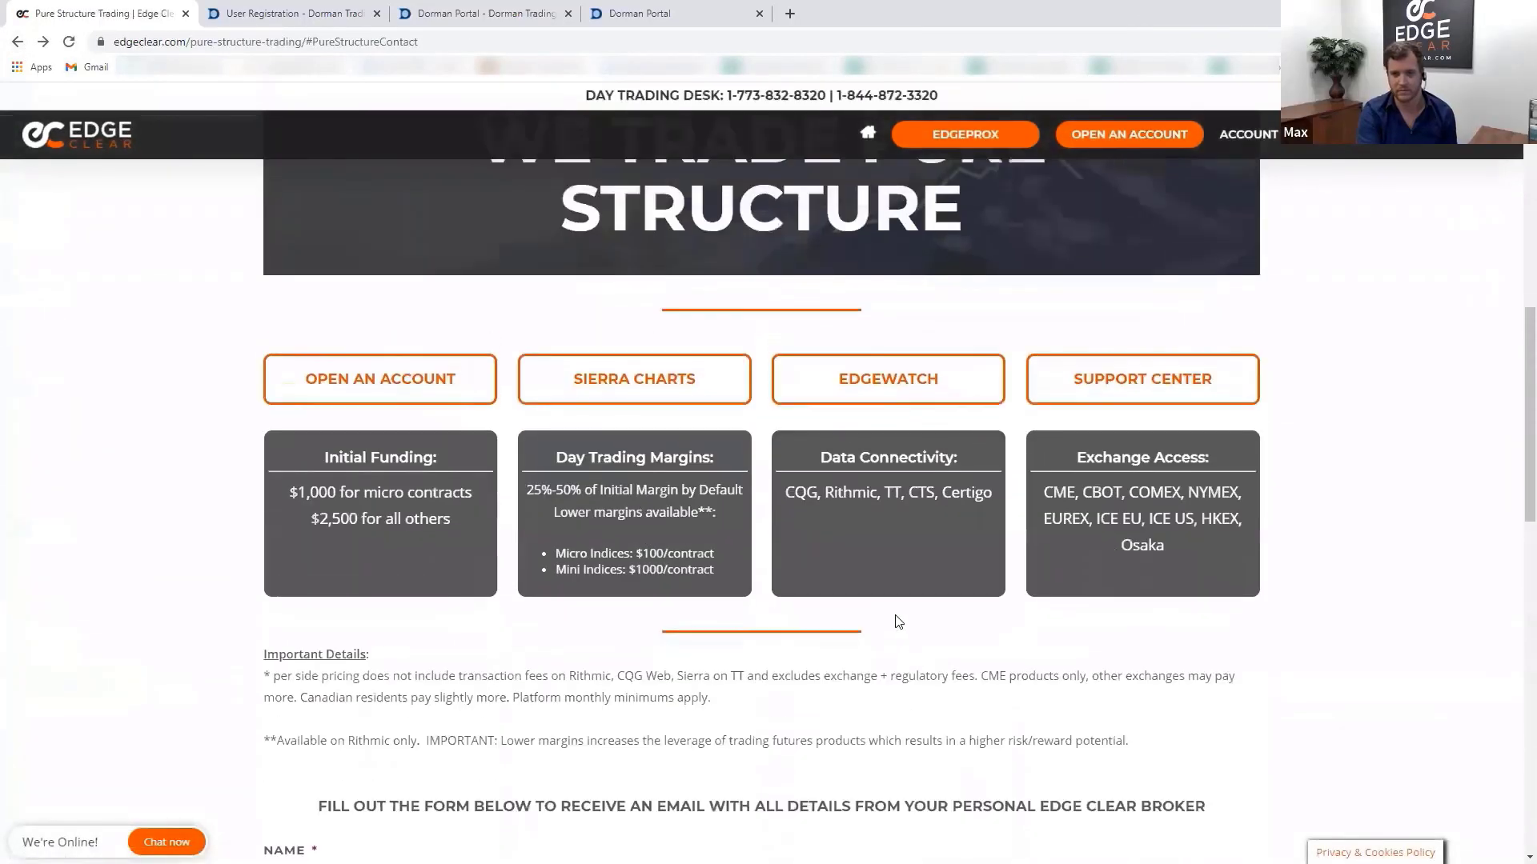
pyautogui.scroll(9, 415, 432)
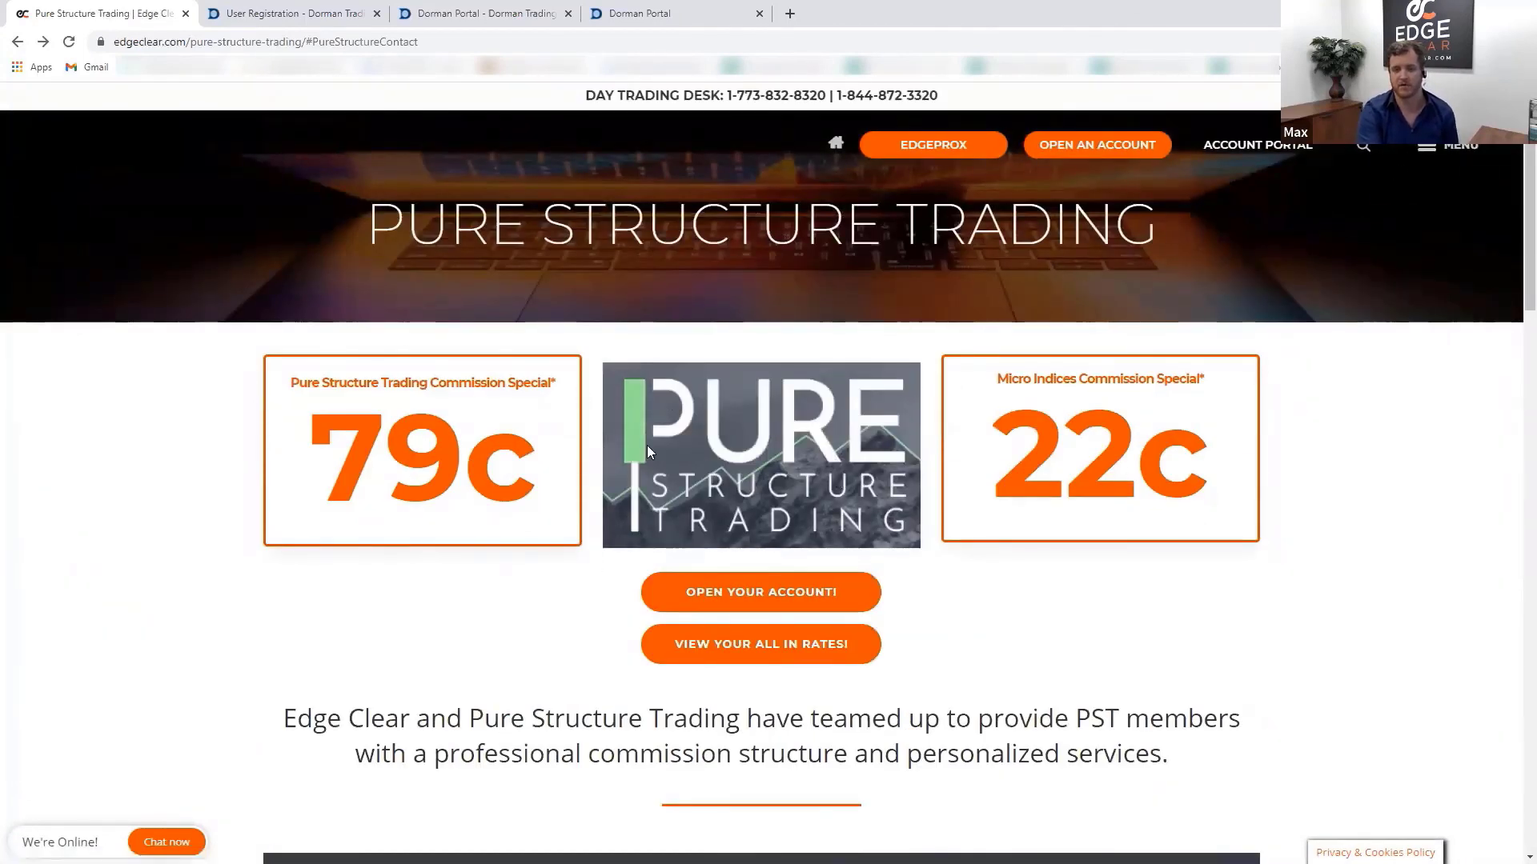
pyautogui.scroll(-14, 445, 632)
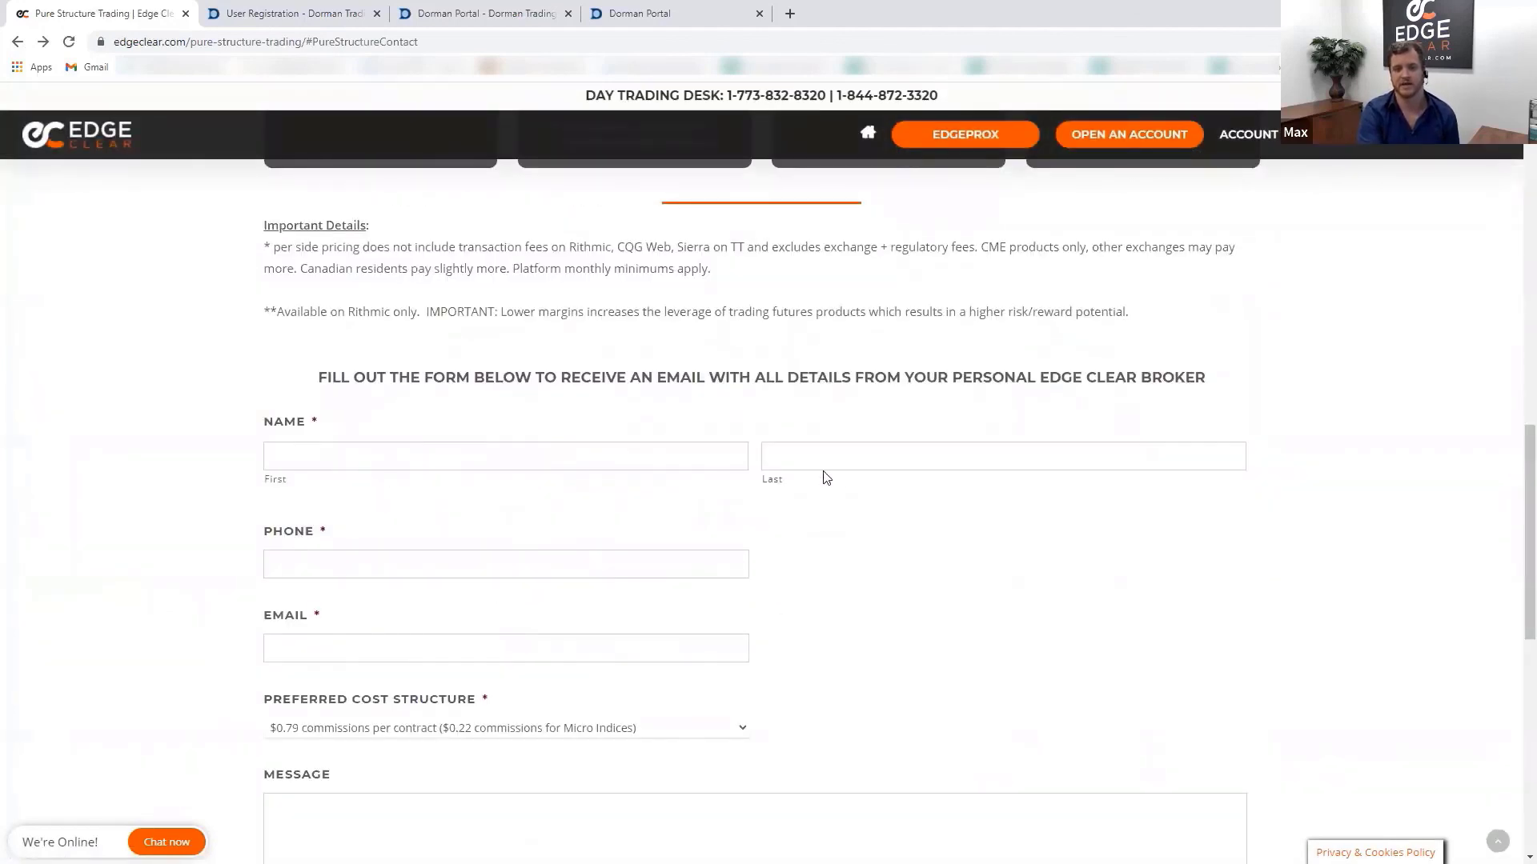
pyautogui.scroll(-1, 897, 619)
pyautogui.scroll(-1, 920, 539)
pyautogui.scroll(8, 549, 491)
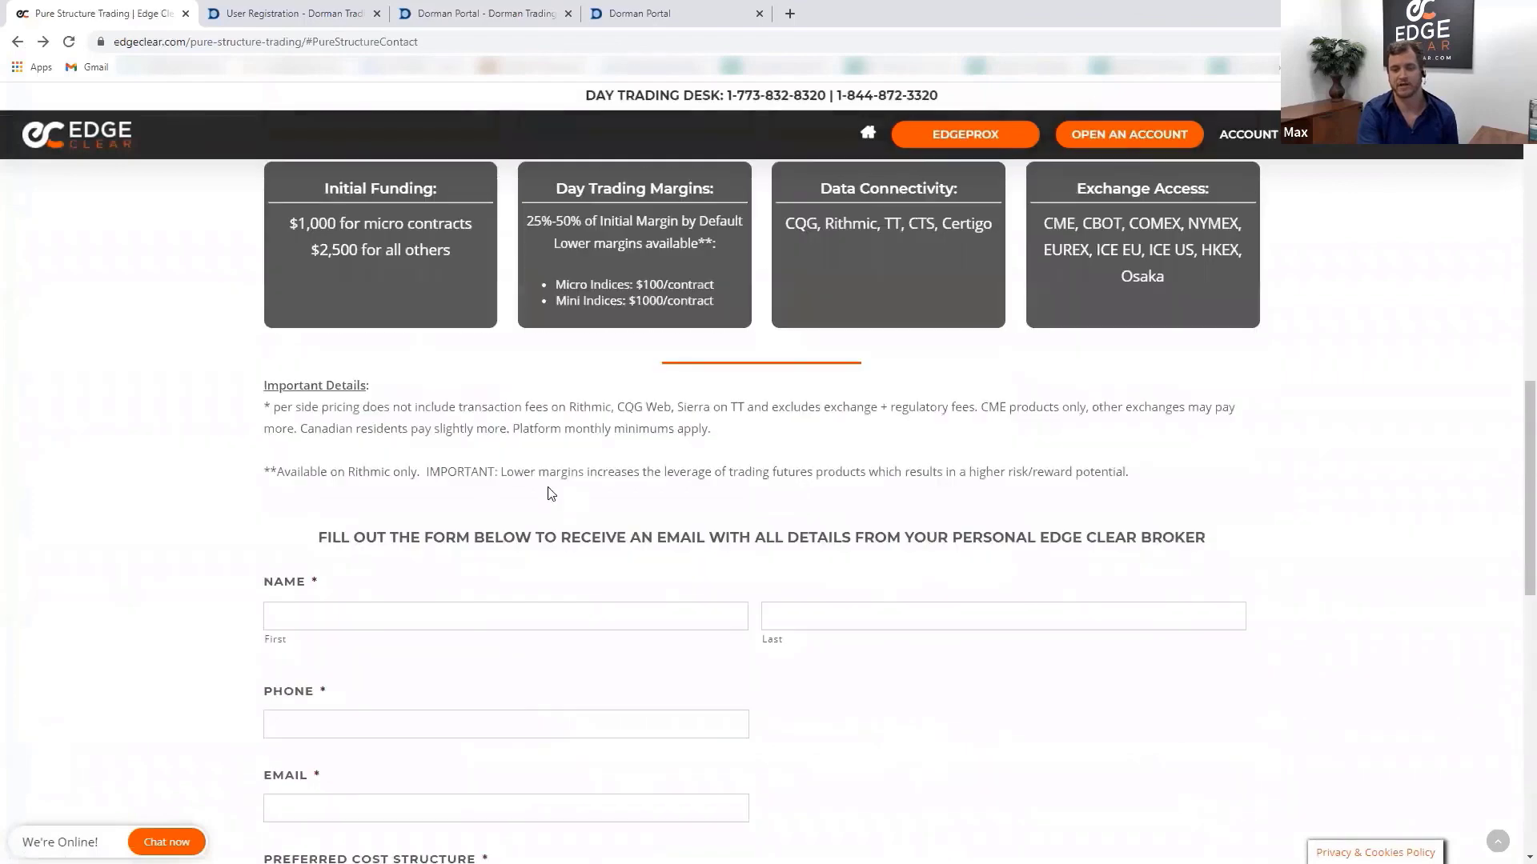
pyautogui.scroll(5, 500, 524)
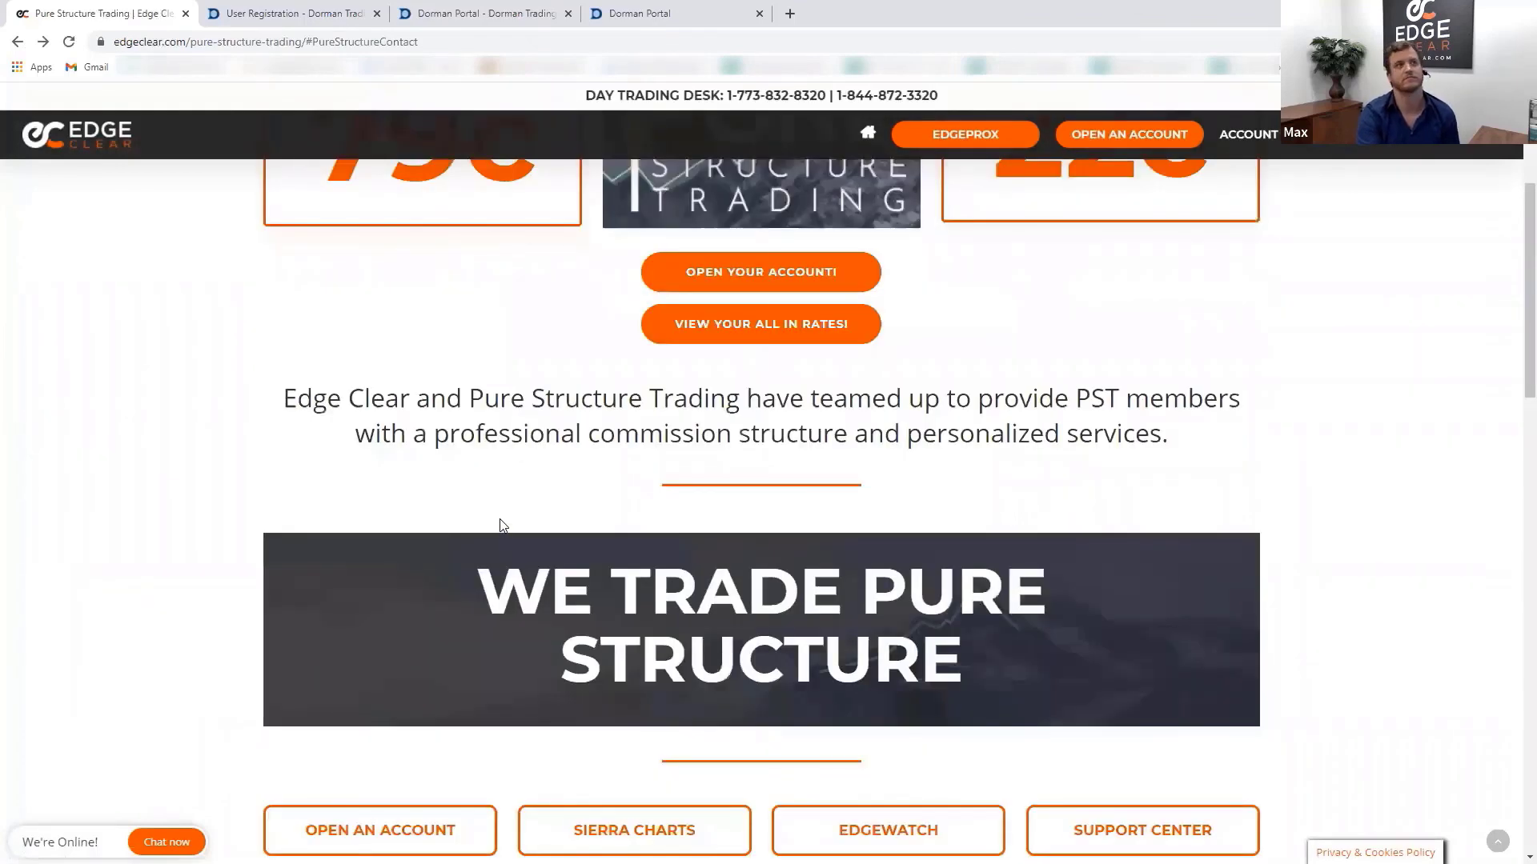